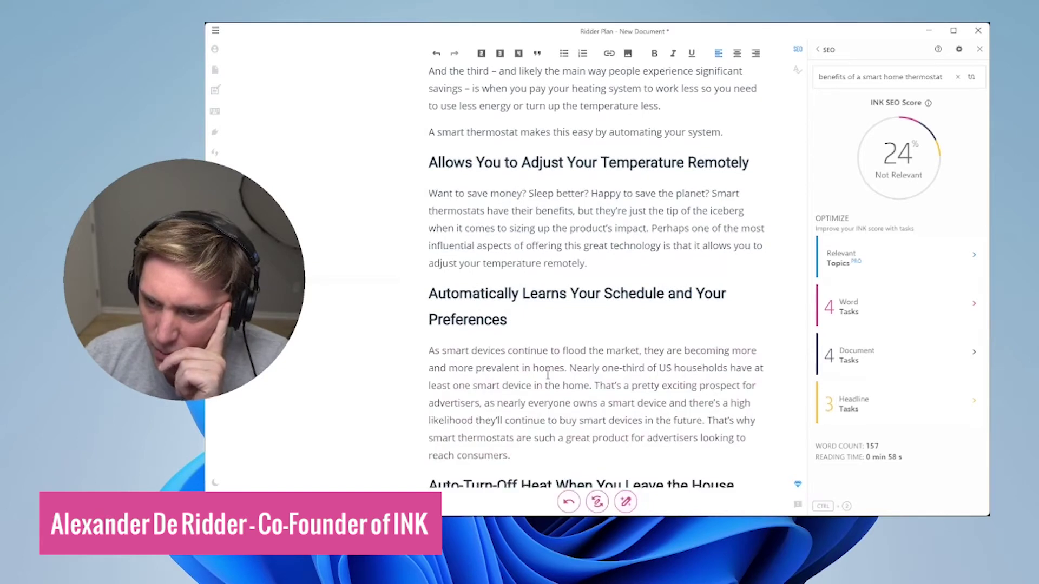
pyautogui.scroll(-2, 546, 375)
# Step: Break the schedule section into separate paragraphs at the exciting-prospect, Nearly one-third and That's why sentences
pyautogui.click(593, 281)
pyautogui.press('Return')
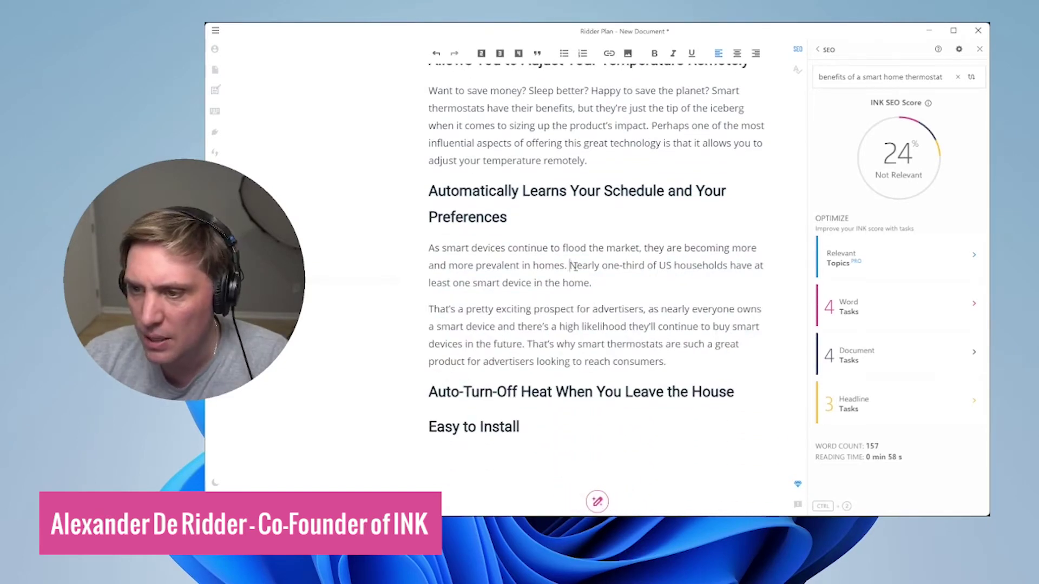
pyautogui.click(572, 265)
pyautogui.press('Return')
pyautogui.scroll(-1, 553, 308)
pyautogui.click(528, 345)
pyautogui.press('Return')
# Step: Have AI write the section under the Auto-Turn-Off heading
pyautogui.click(437, 428)
pyautogui.press('Return')
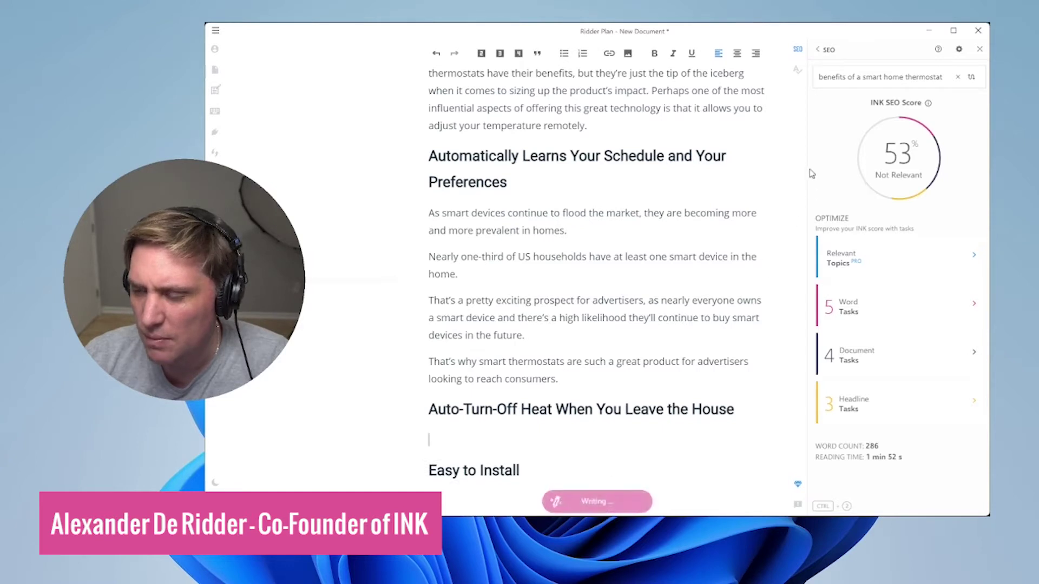
# Step: Locate the very hard-to-read savings sentence via Word Tasks and simplify it
pyautogui.click(849, 307)
pyautogui.click(857, 332)
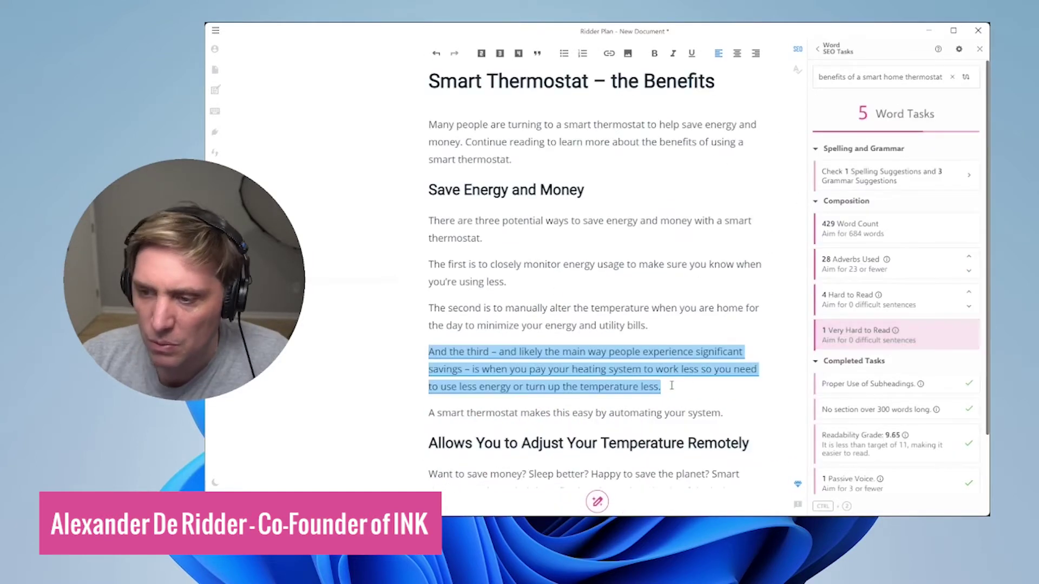
pyautogui.moveTo(671, 386); pyautogui.dragTo(431, 351)
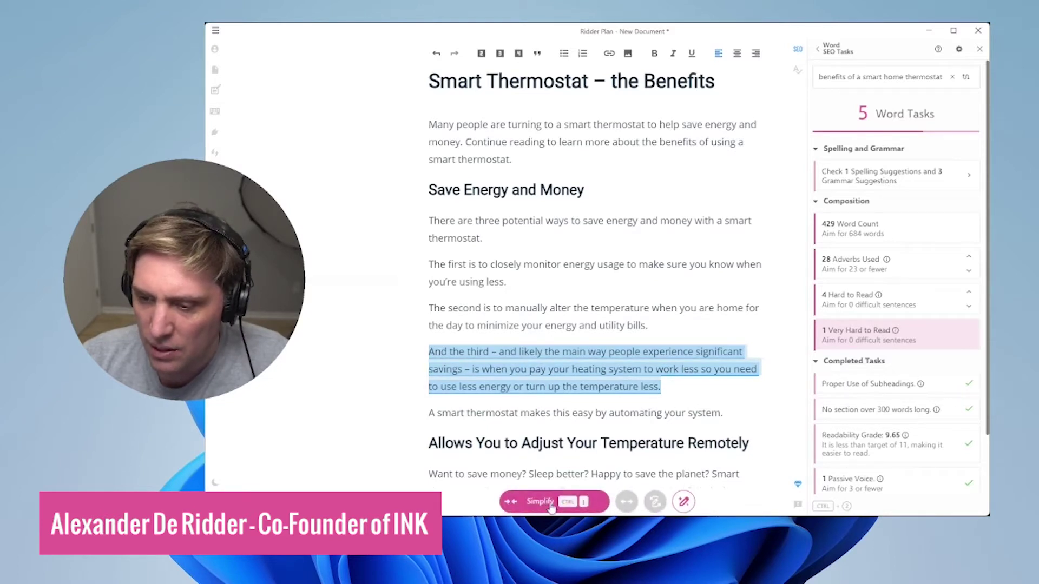
pyautogui.click(536, 506)
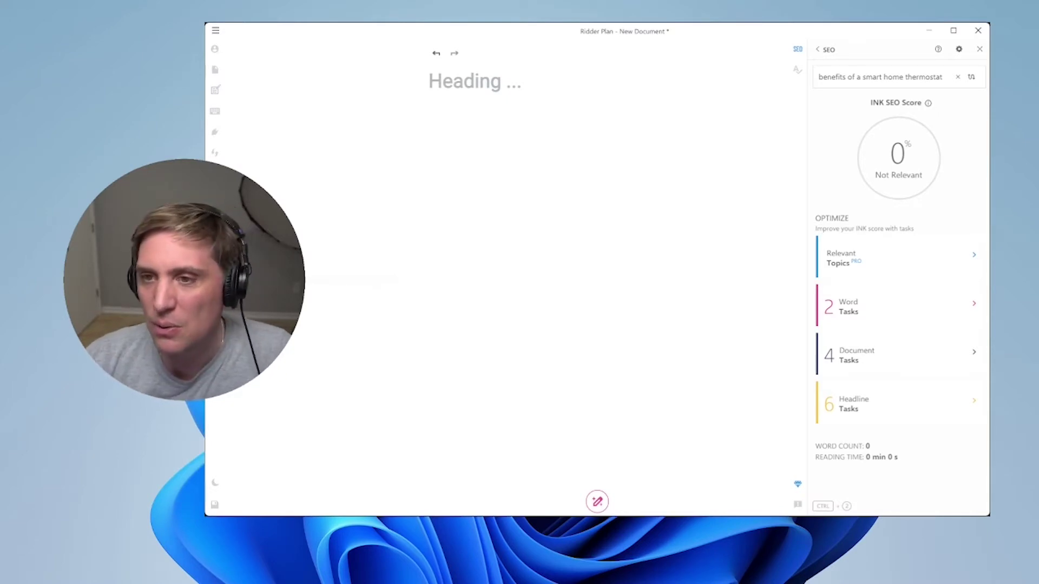
# Step: Generate the AI-written heading 'Smart Thermostat – the Benefits' for the empty article
pyautogui.click(458, 258)
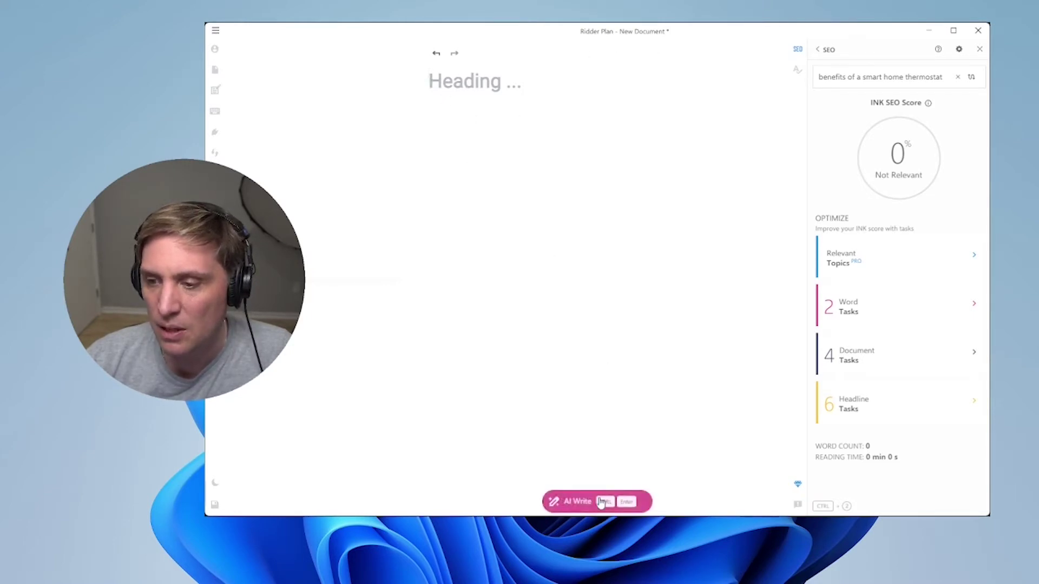
pyautogui.click(593, 504)
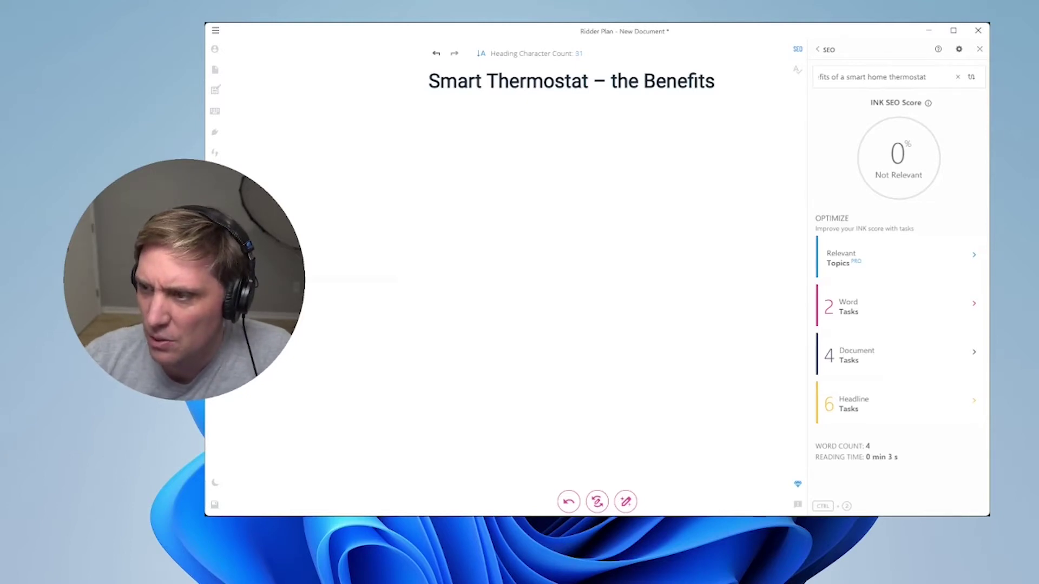
pyautogui.press('Return')
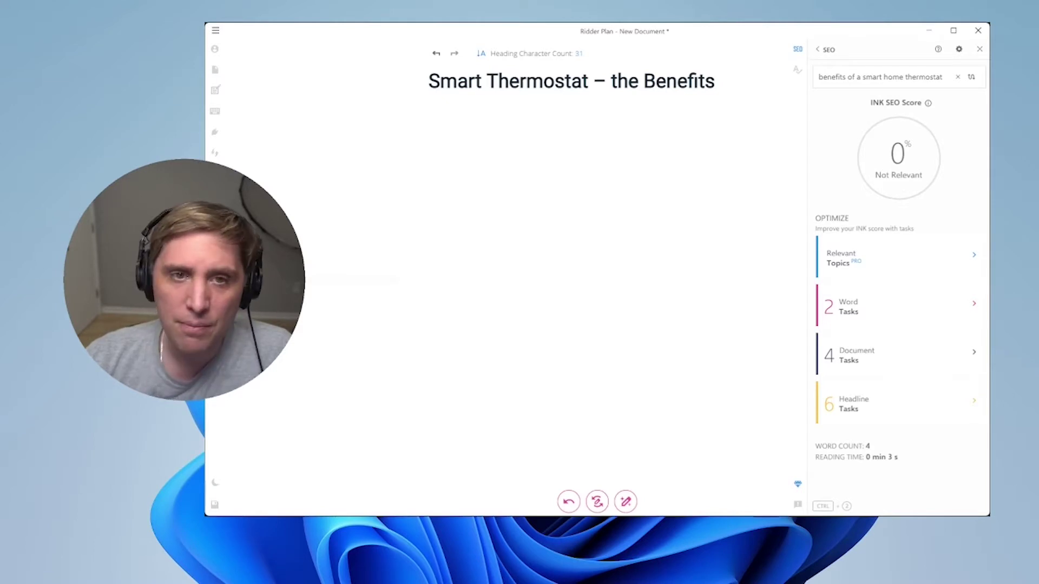
# Step: Review the headline's emotional intelligence details, including the Vanity and Greed word examples
pyautogui.click(869, 403)
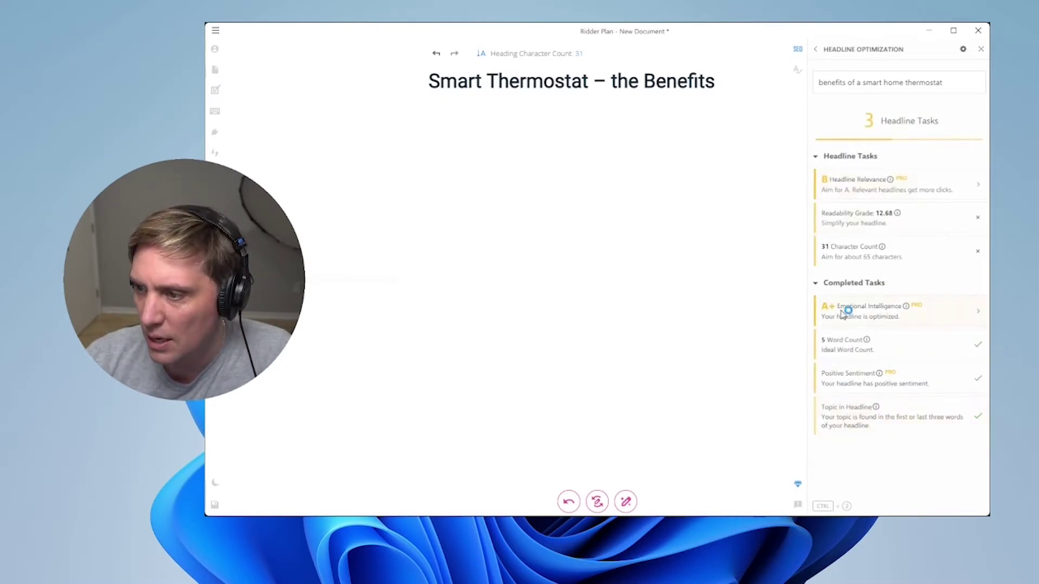
pyautogui.click(884, 320)
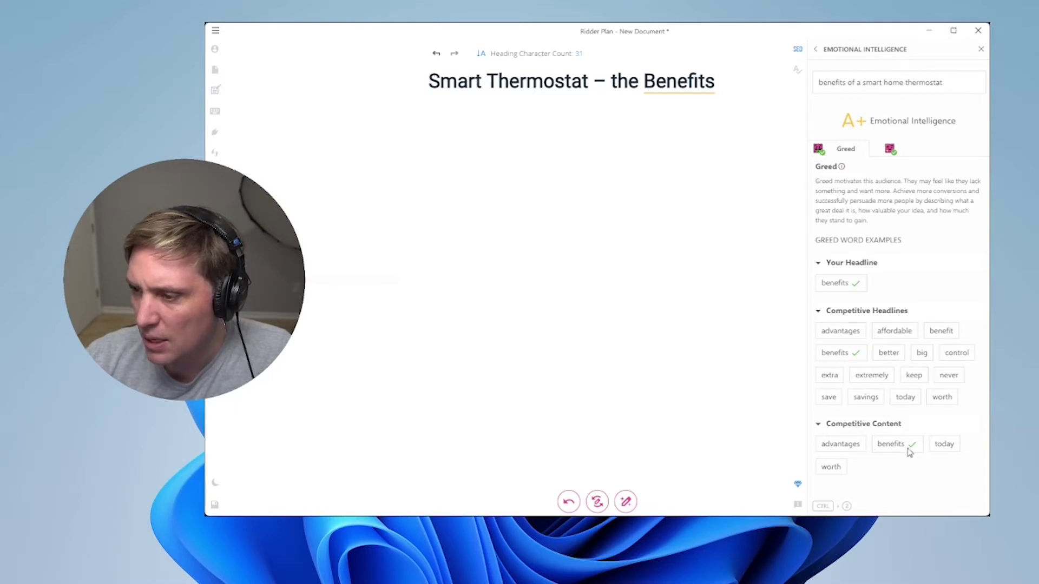
pyautogui.click(894, 152)
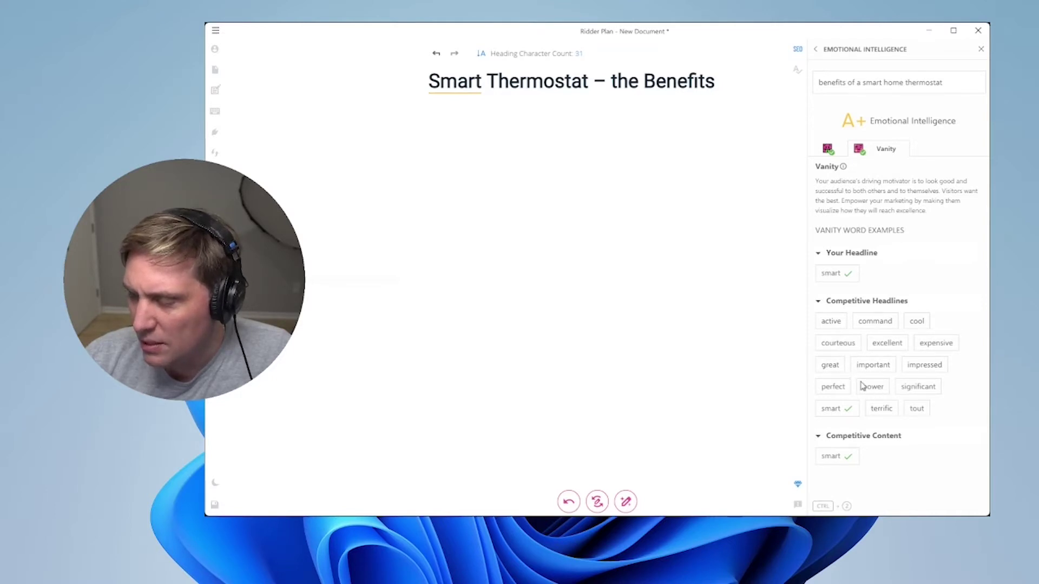
pyautogui.click(833, 151)
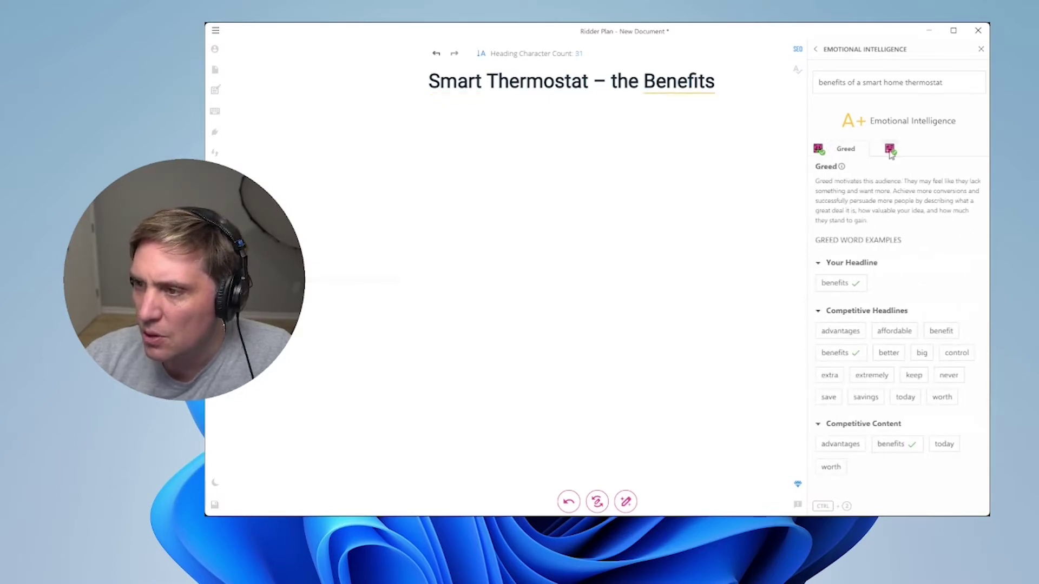
pyautogui.click(817, 51)
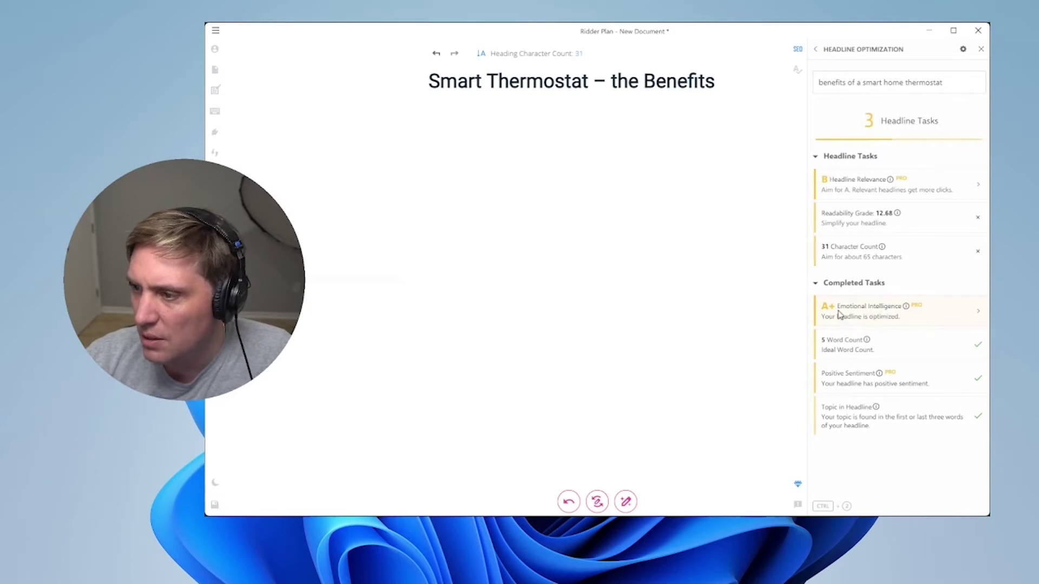
# Step: Review the headline relevance feedback, return to the SEO overview and move to the first body line
pyautogui.click(864, 185)
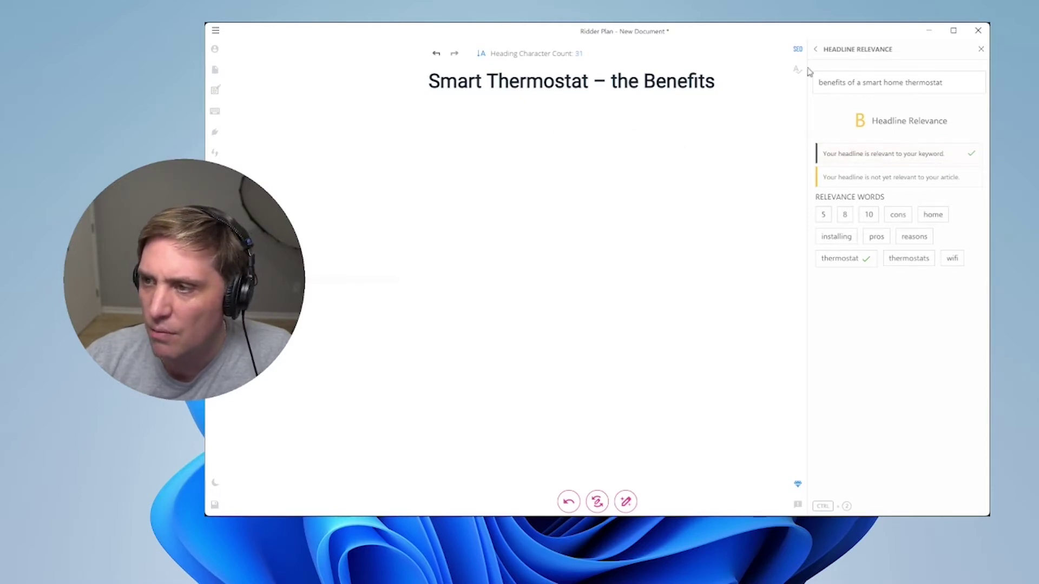
pyautogui.click(816, 51)
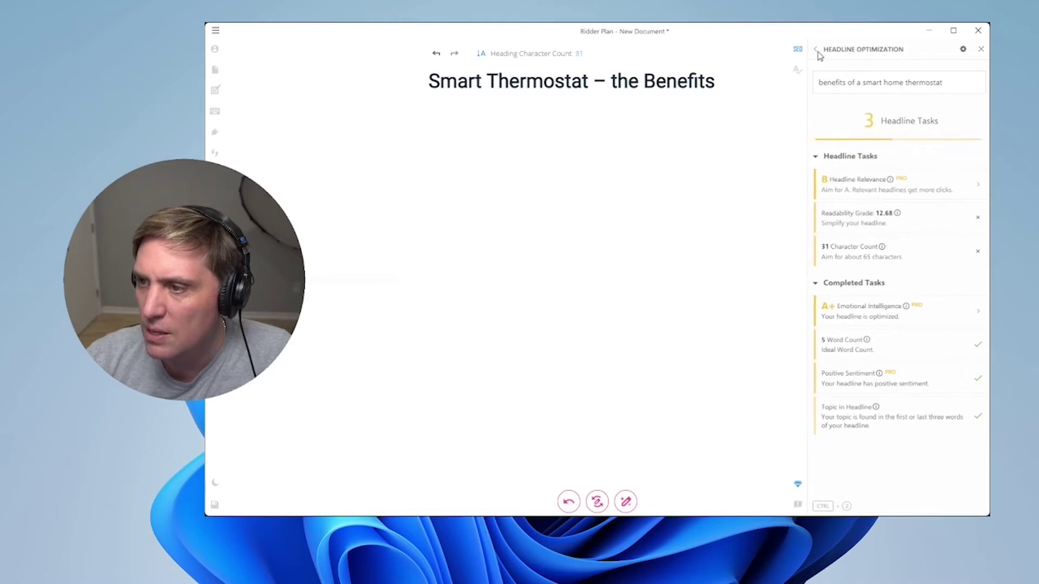
pyautogui.click(818, 52)
pyautogui.click(608, 174)
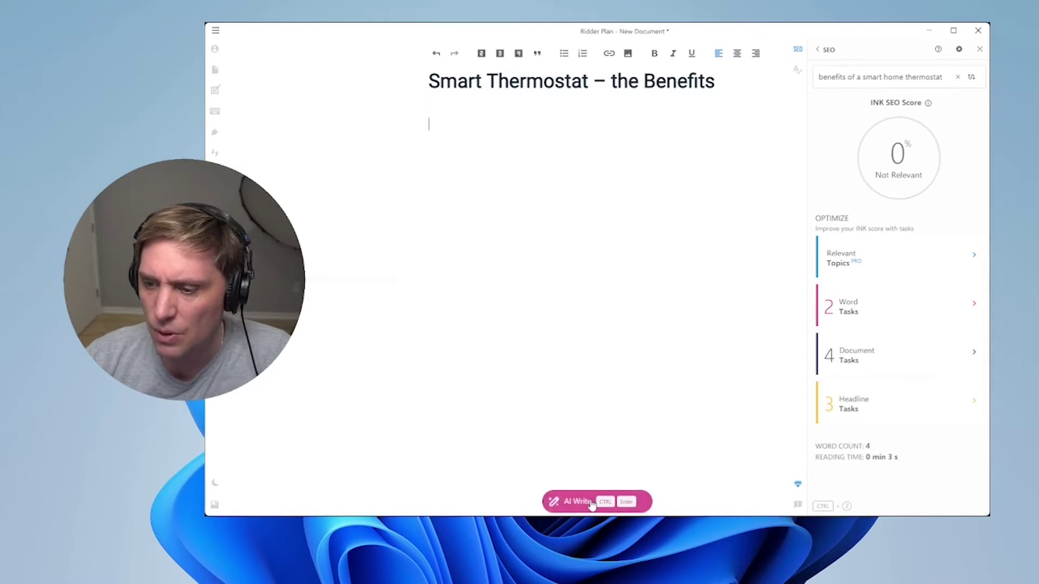
# Step: Have AI write an intro paragraph about people turning to smart thermostats to save energy and money
pyautogui.click(588, 503)
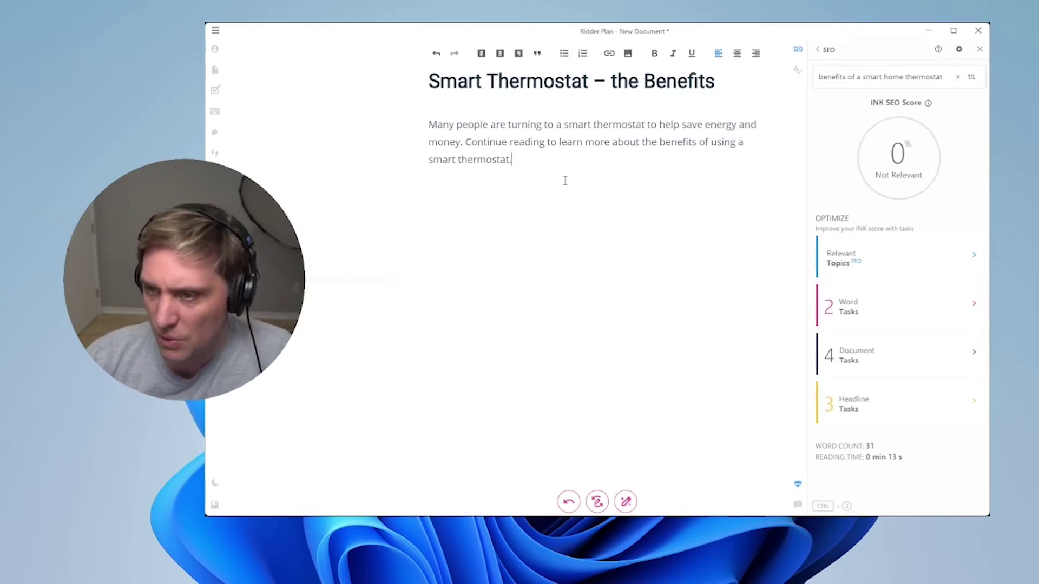
# Step: Add an H2 subheading 'Save Energy and Money' below the intro, correcting typos as it is entered
pyautogui.press('Return')
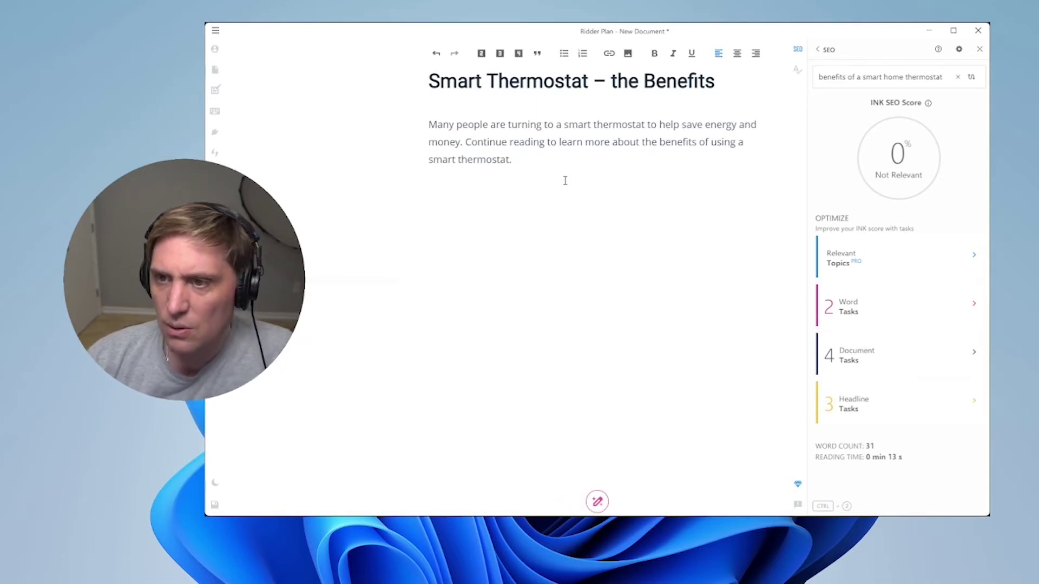
pyautogui.click(481, 54)
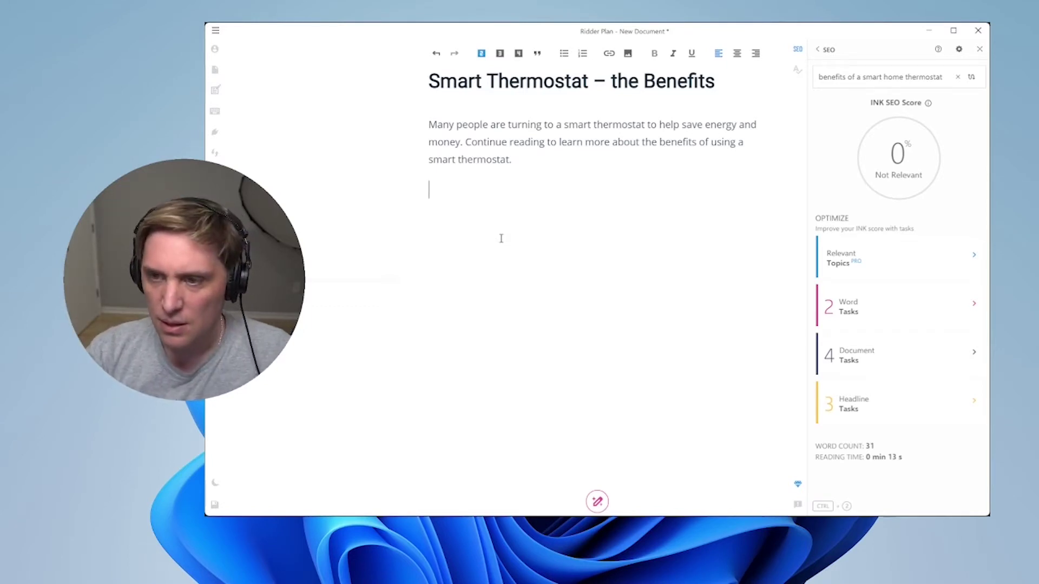
pyautogui.write('Save Ema')
pyautogui.press('BackSpace')
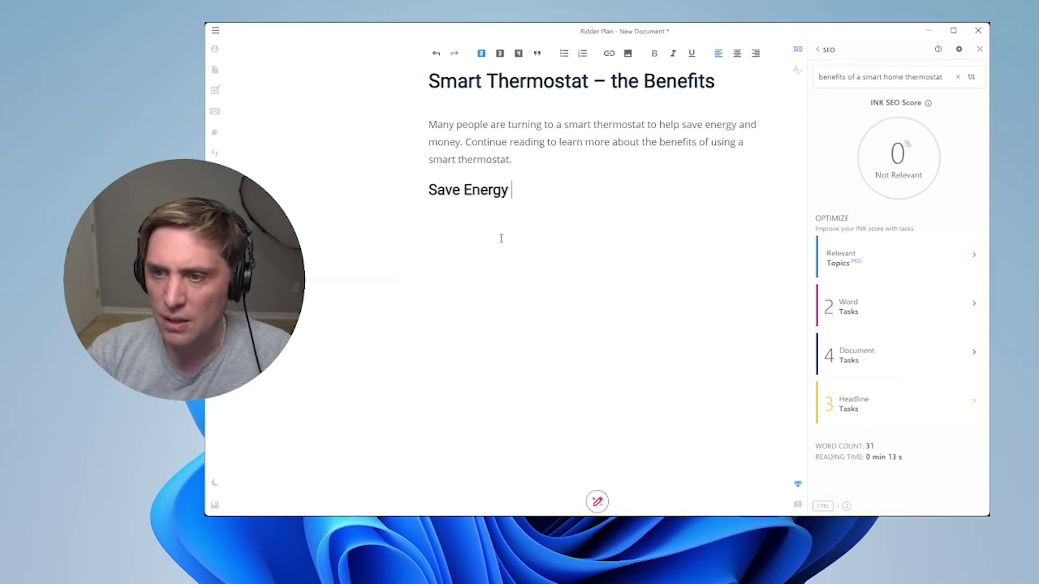
pyautogui.write('and Money')
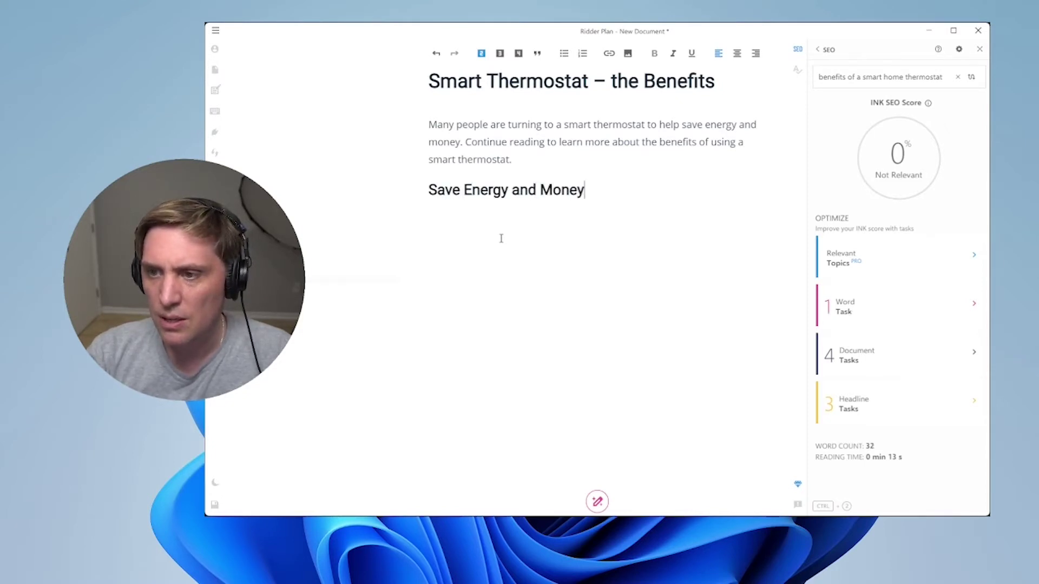
pyautogui.press('BackSpace')
pyautogui.press('BackSpace')
pyautogui.press('BackSpace')
pyautogui.press('BackSpace')
pyautogui.write('A')
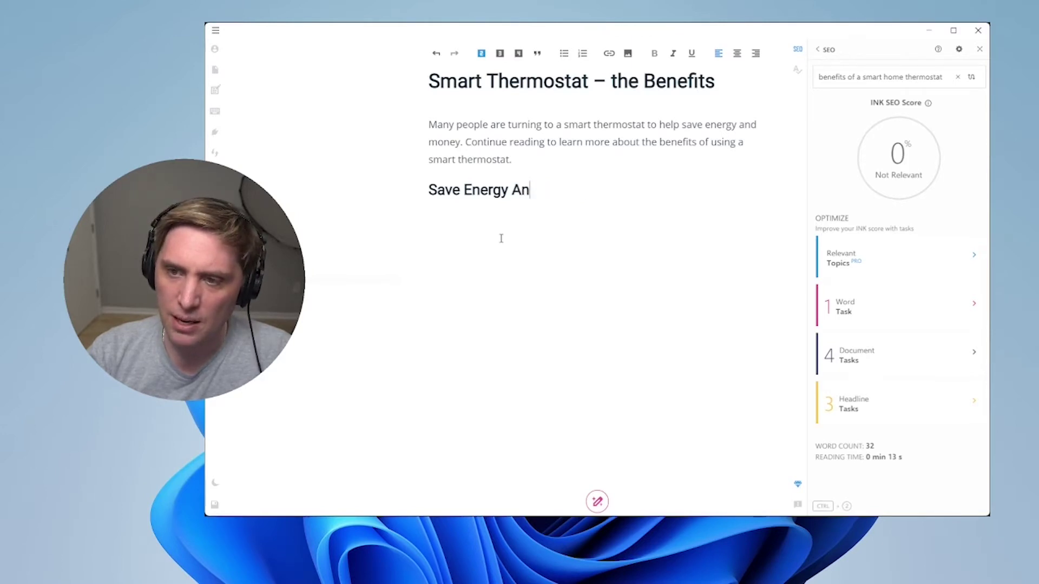
pyautogui.press('BackSpace')
pyautogui.press('BackSpace')
pyautogui.press('BackSpace')
pyautogui.write('and Money')
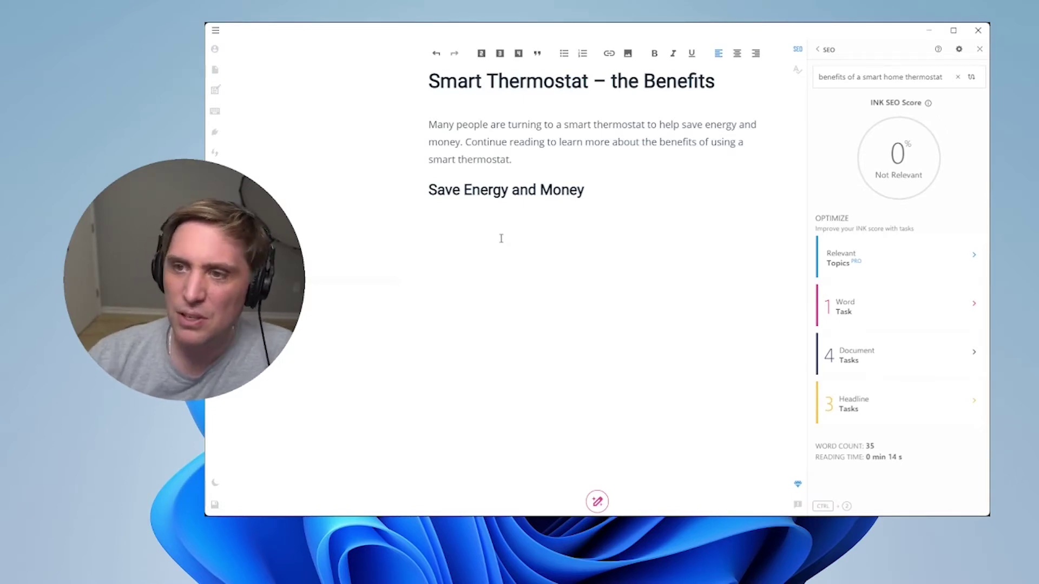
# Step: Move between the main heading and the empty line below the new subheading, ending on the empty line
pyautogui.click(499, 81)
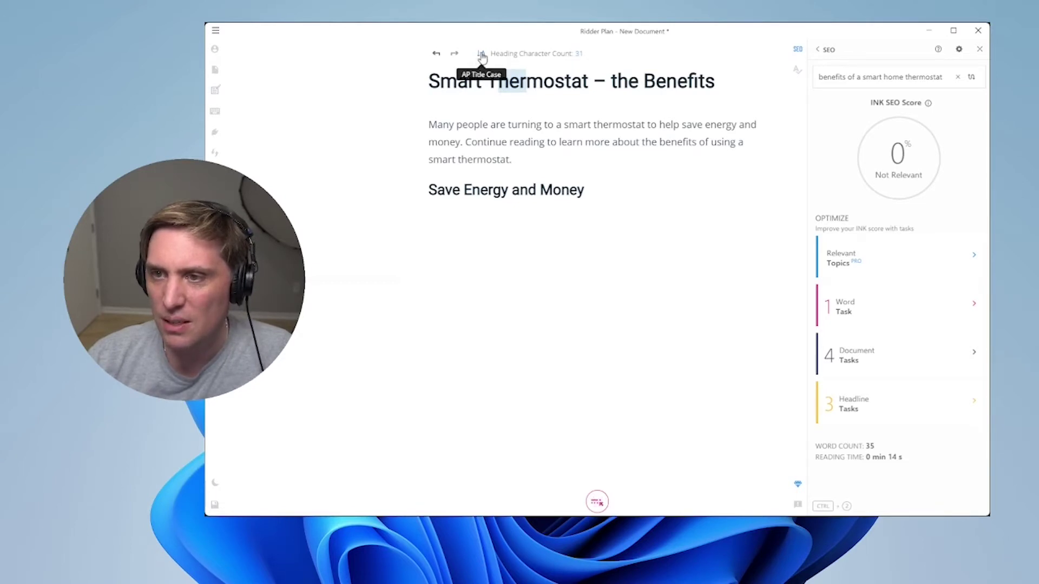
pyautogui.click(492, 222)
pyautogui.click(516, 70)
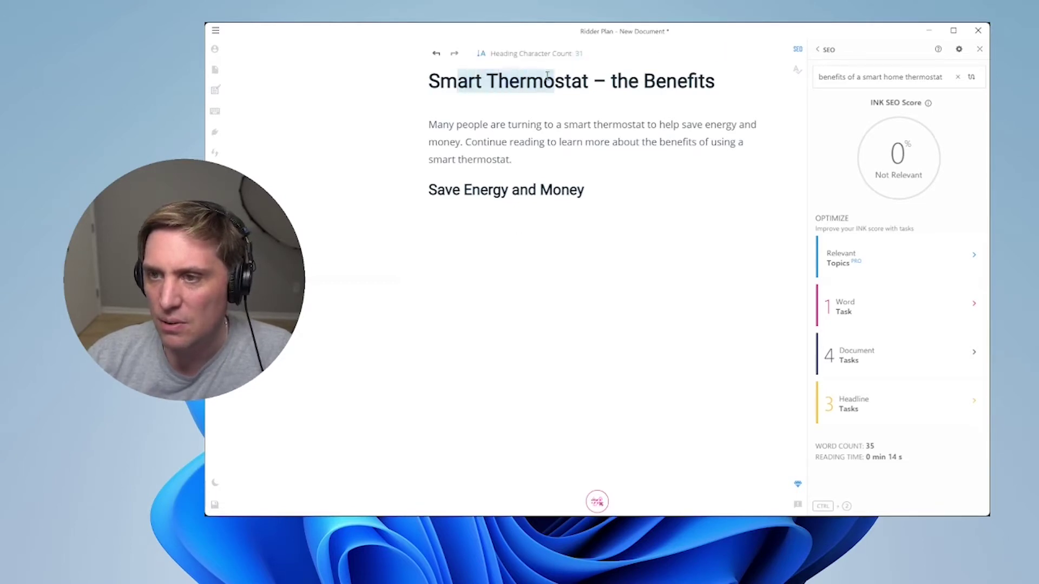
pyautogui.click(493, 221)
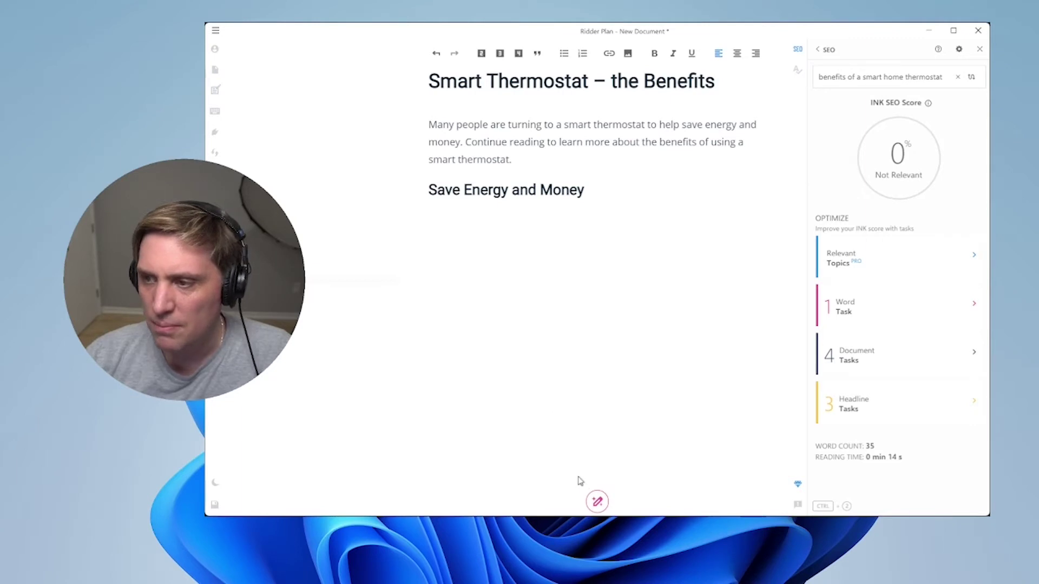
# Step: Have AI write the three-ways-to-save paragraph, discarding the first attempt and regenerating it
pyautogui.click(598, 502)
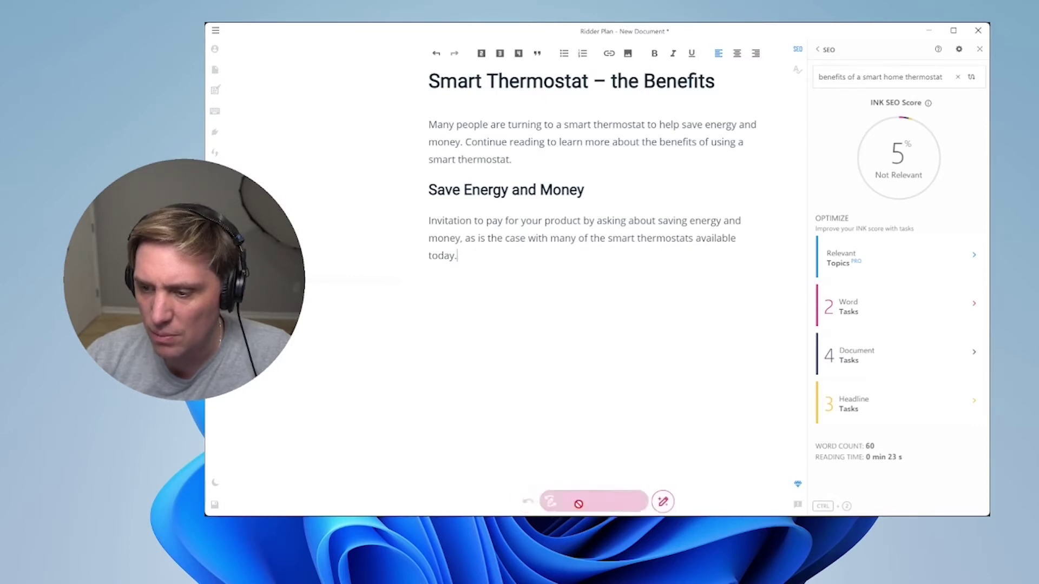
pyautogui.click(560, 503)
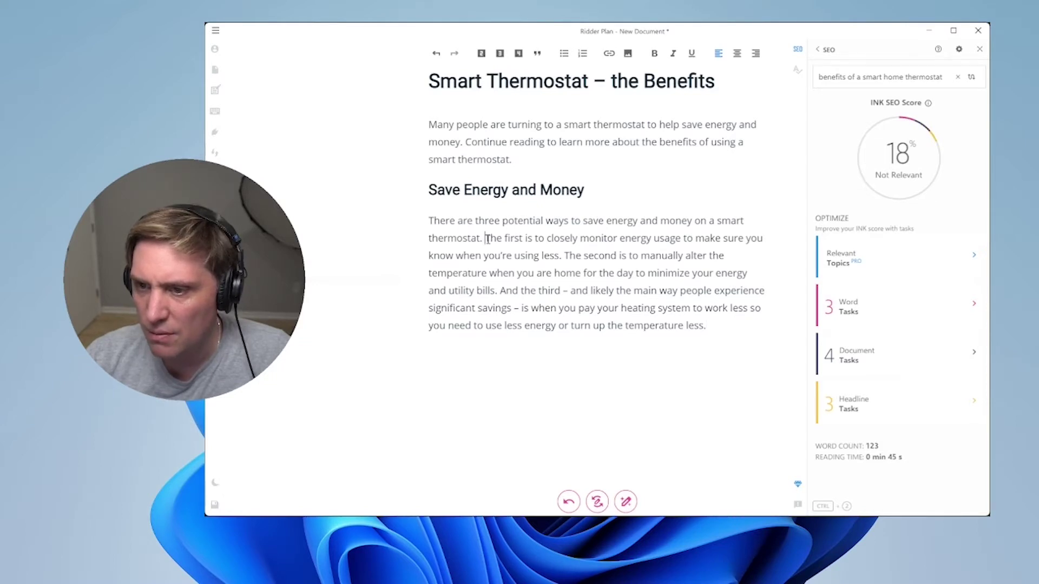
# Step: Split the savings paragraph so The first, The second and And the third each start their own paragraph
pyautogui.press('Return')
pyautogui.doubleClick(700, 220)
pyautogui.write('with a smart thermostat.')
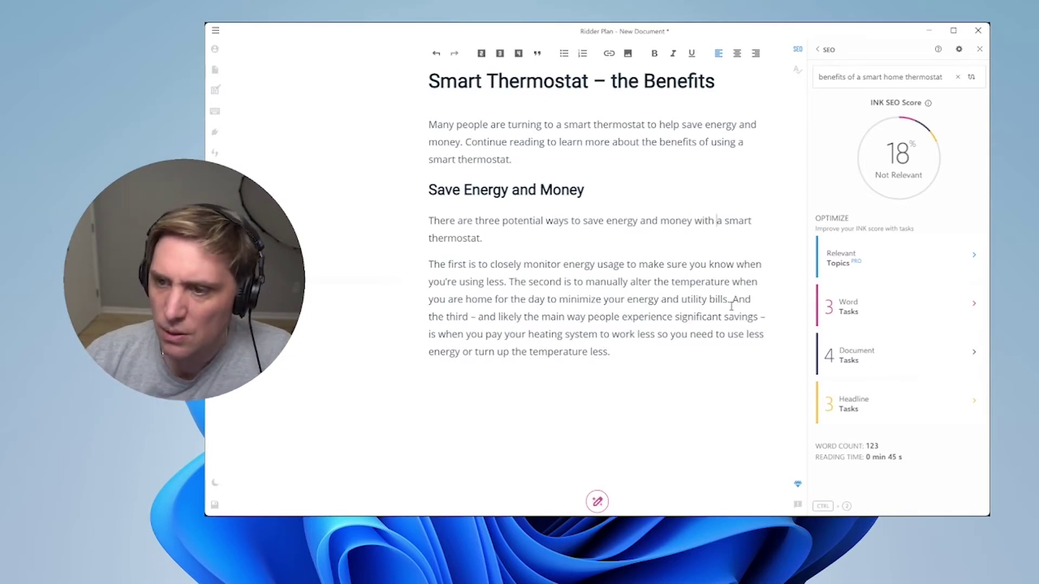
pyautogui.moveTo(429, 264); pyautogui.dragTo(582, 282)
pyautogui.click(653, 266)
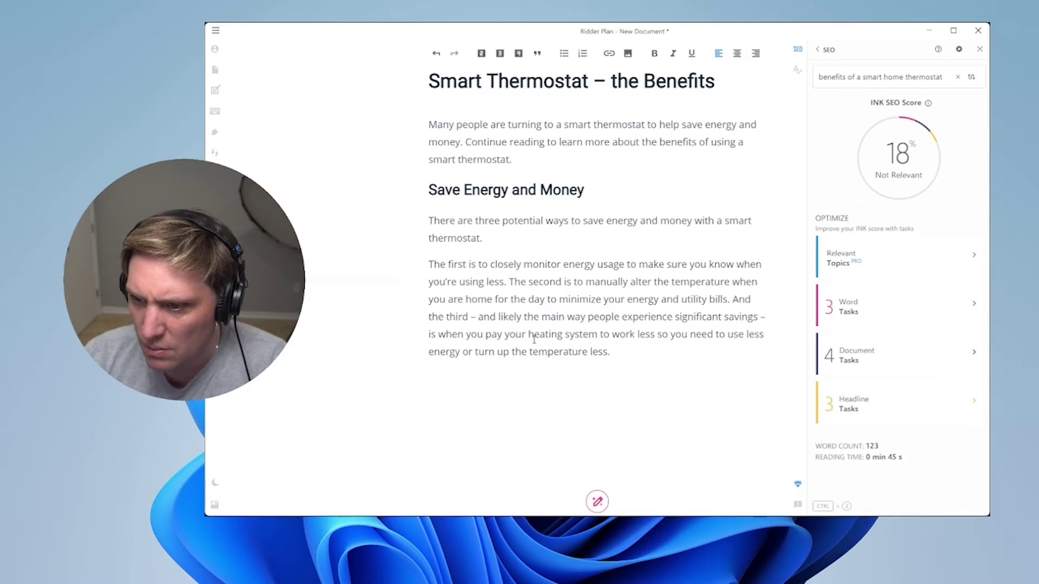
pyautogui.press('Return')
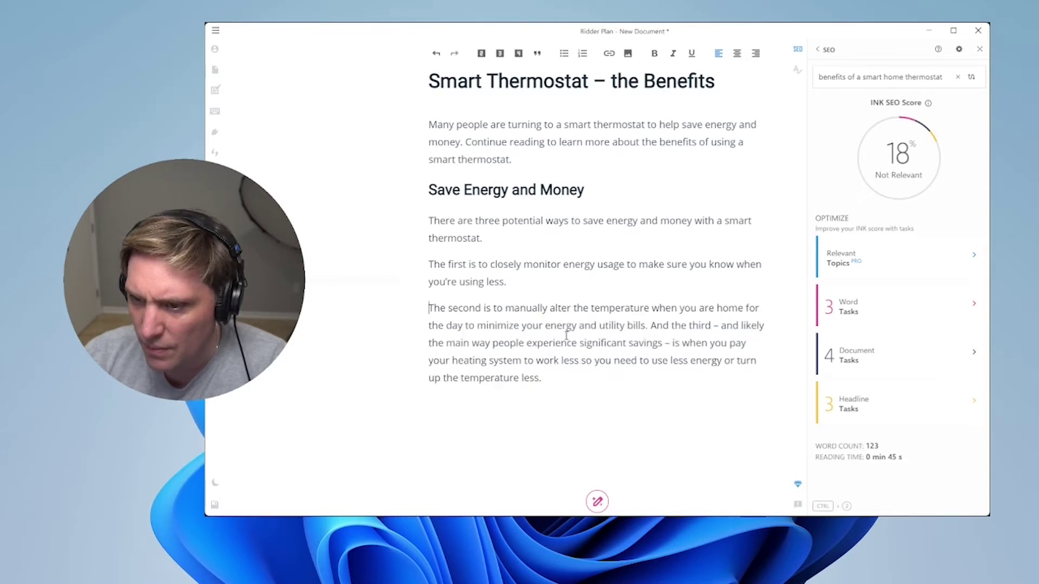
pyautogui.click(649, 325)
pyautogui.press('Return')
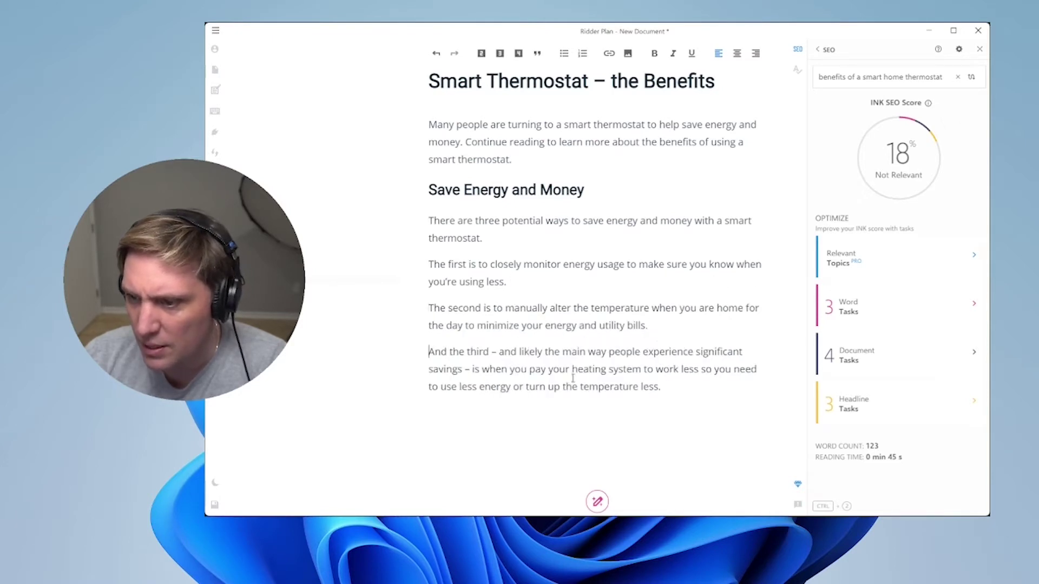
# Step: Add an AI-written closing sentence about a smart thermostat automating your system and delete the extra AI sentences
pyautogui.click(574, 412)
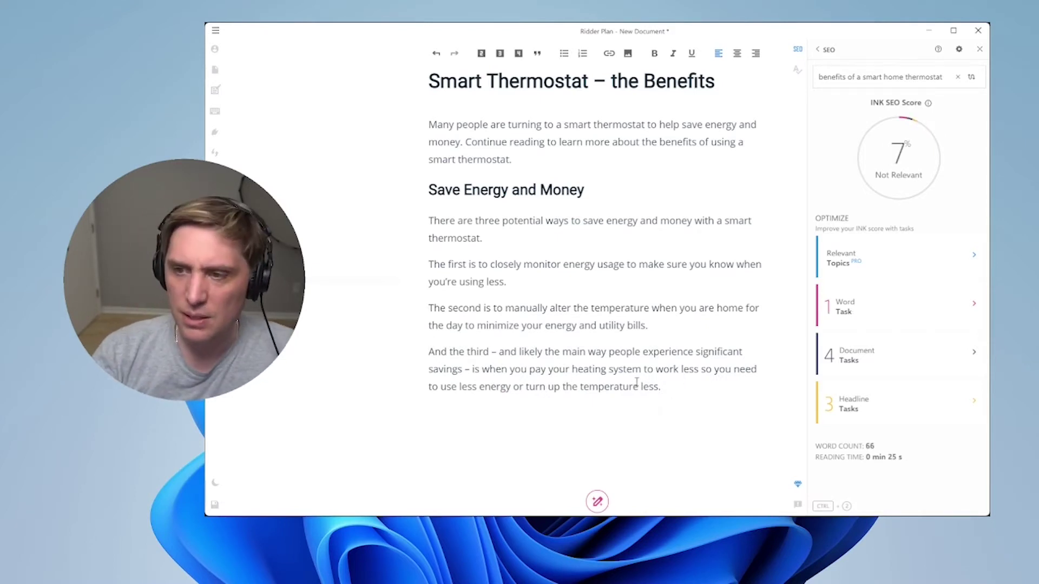
pyautogui.press('Return')
pyautogui.write('A smalrt thermostat mate')
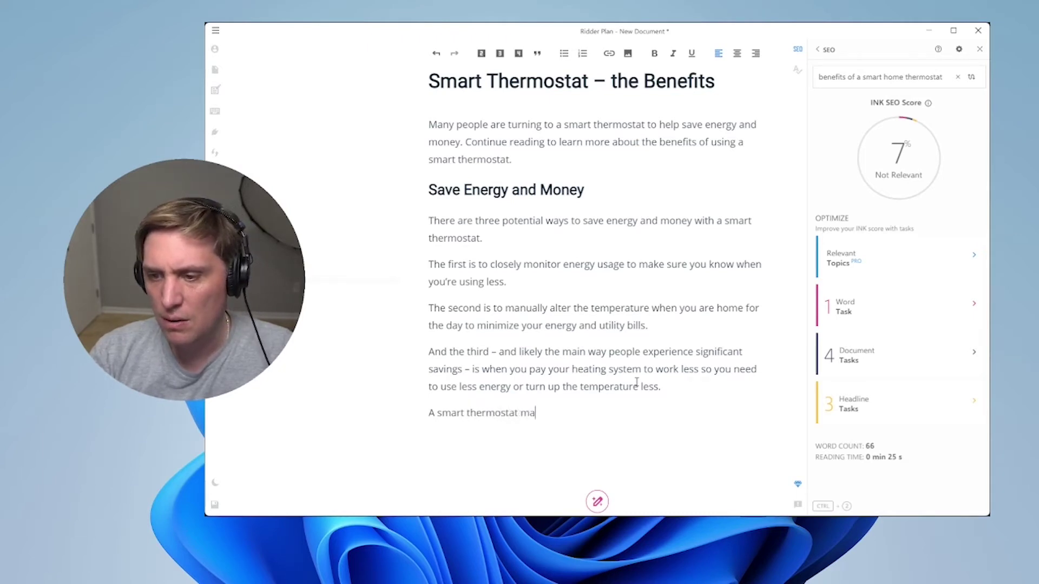
pyautogui.write('kes this easy by automation')
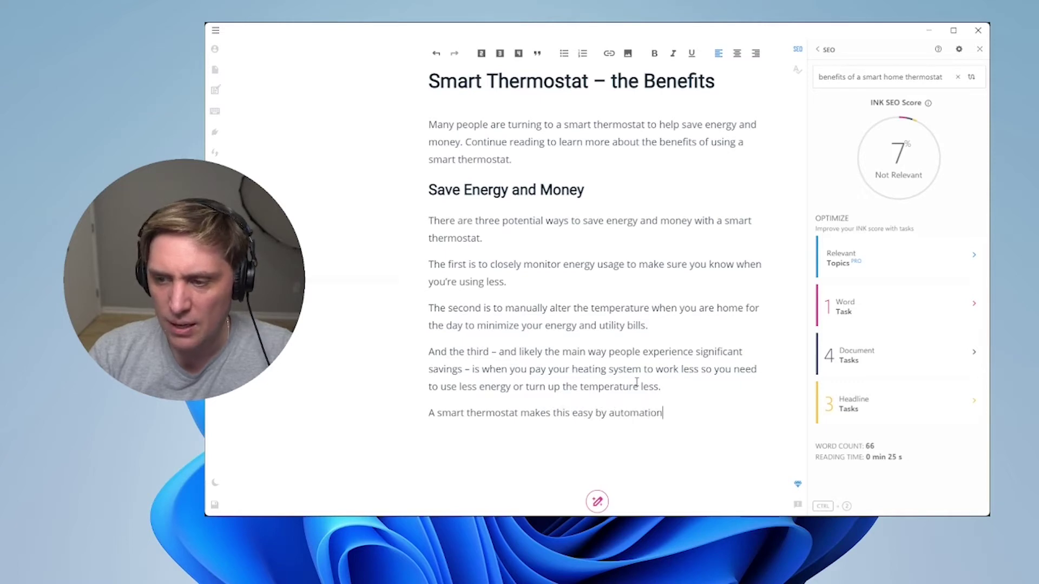
pyautogui.write('g')
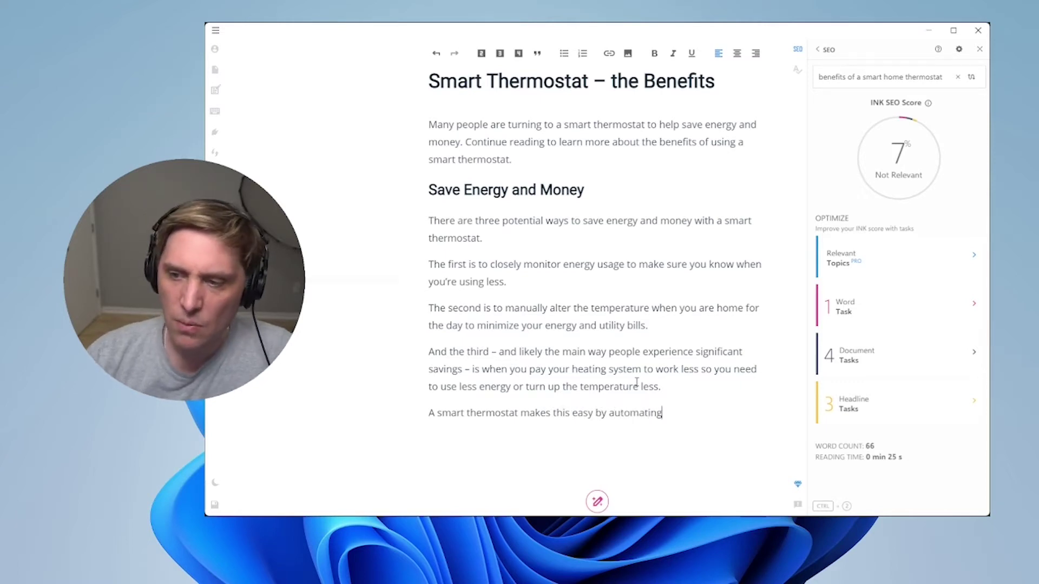
pyautogui.click(592, 505)
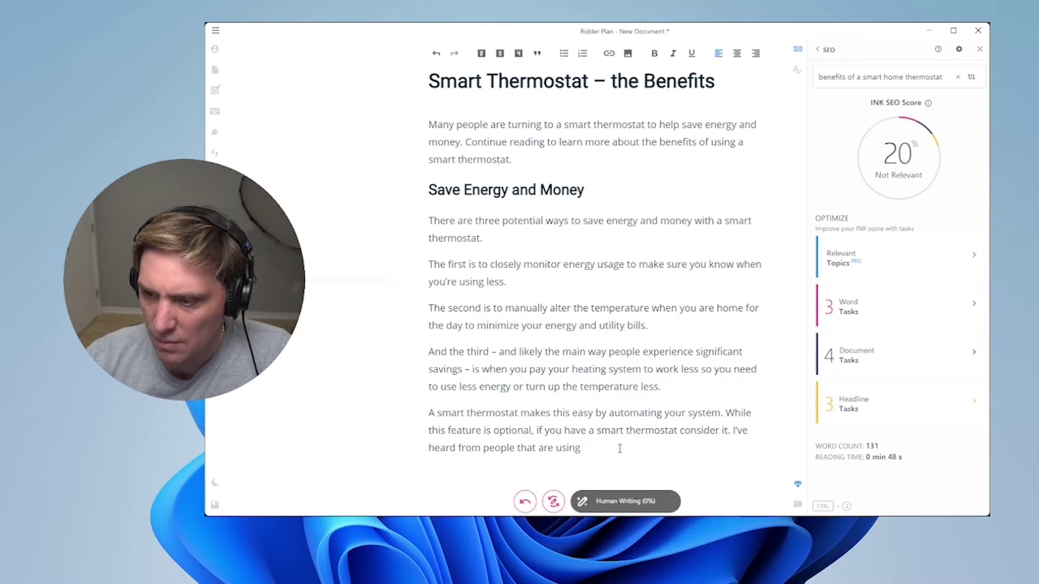
pyautogui.moveTo(658, 436); pyautogui.dragTo(723, 413)
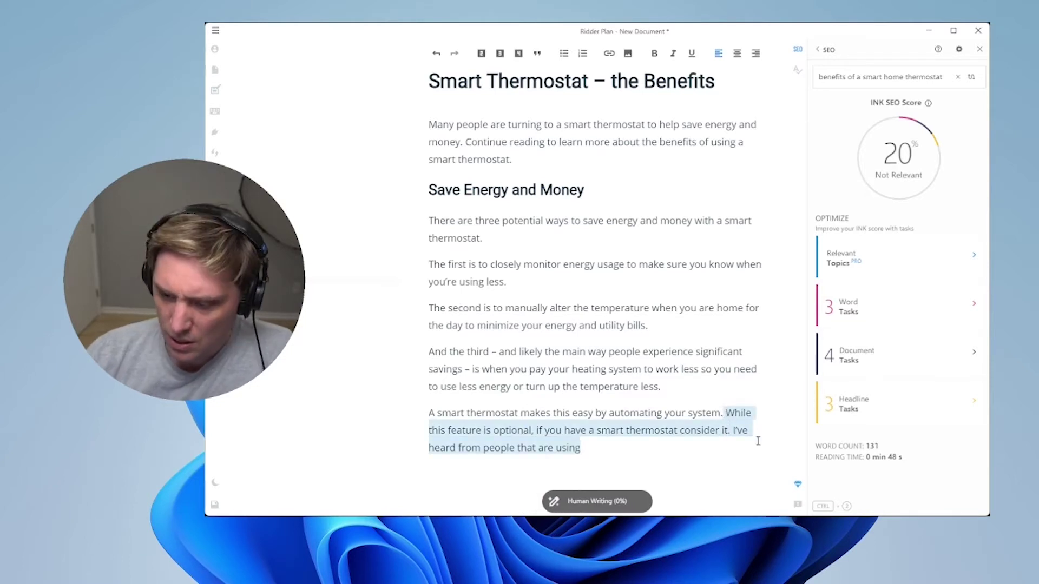
pyautogui.press('BackSpace')
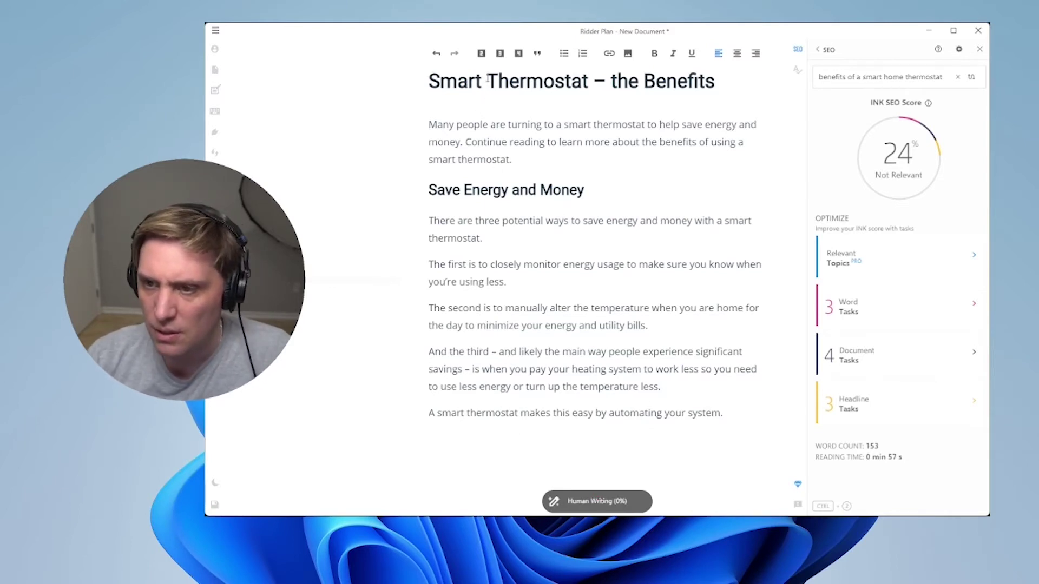
# Step: Add the remote temperature adjustment heading, fixing its spelling, and have AI write the Preferences heading
pyautogui.click(481, 53)
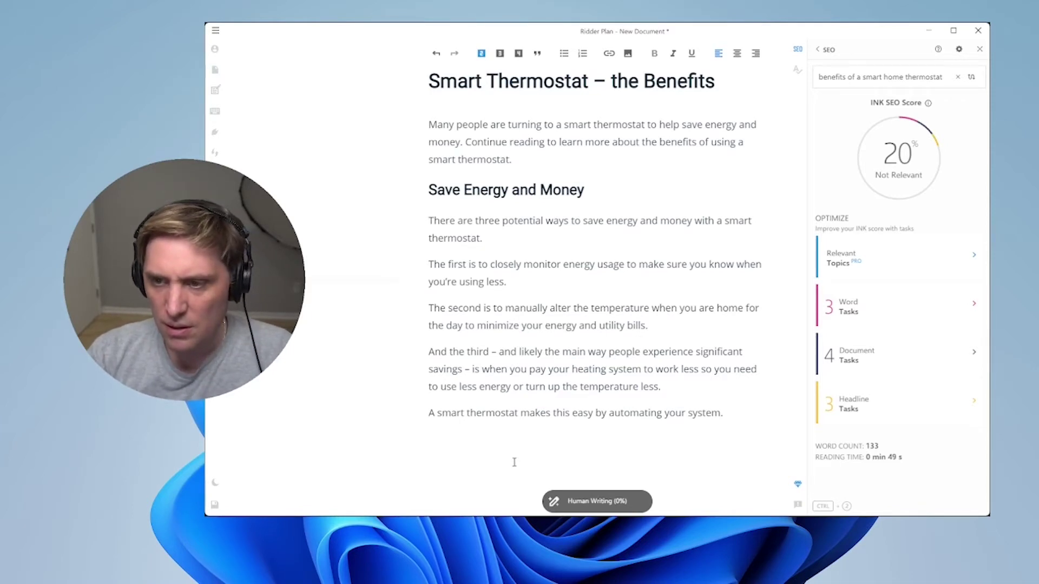
pyautogui.write('Is Conve')
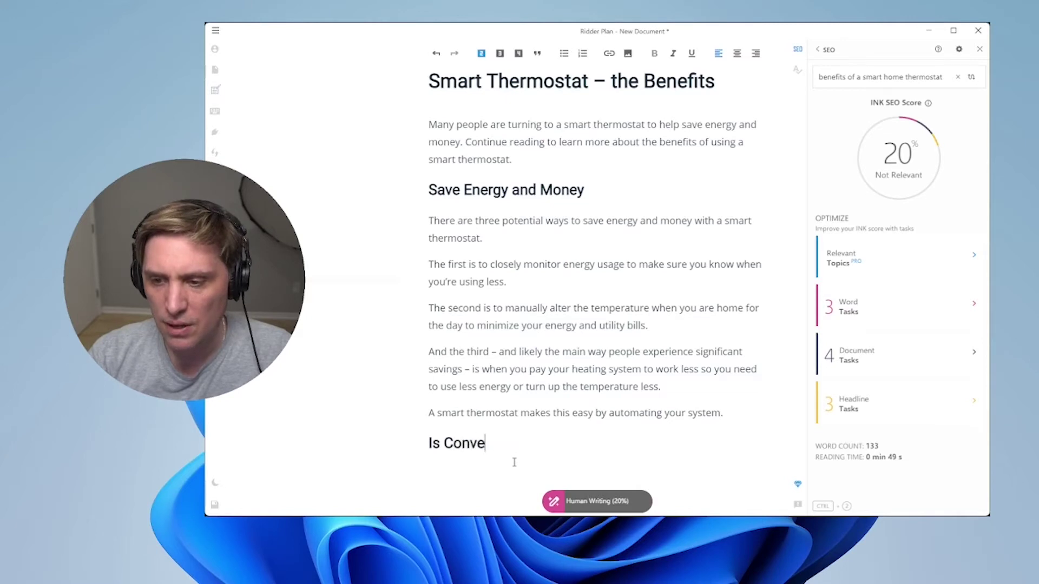
pyautogui.write('nient')
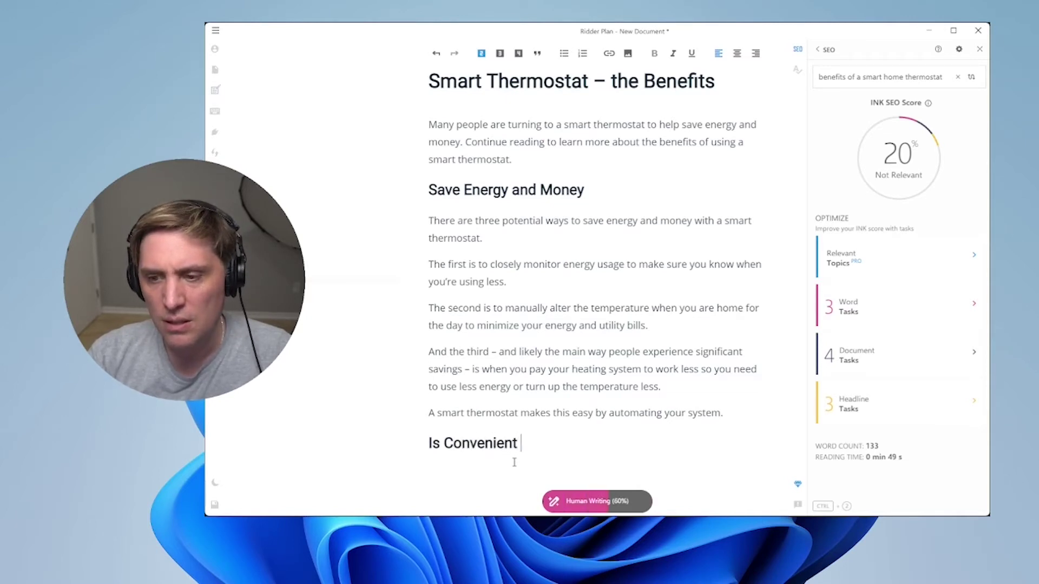
pyautogui.press('BackSpace')
pyautogui.press('BackSpace')
pyautogui.press('BackSpace')
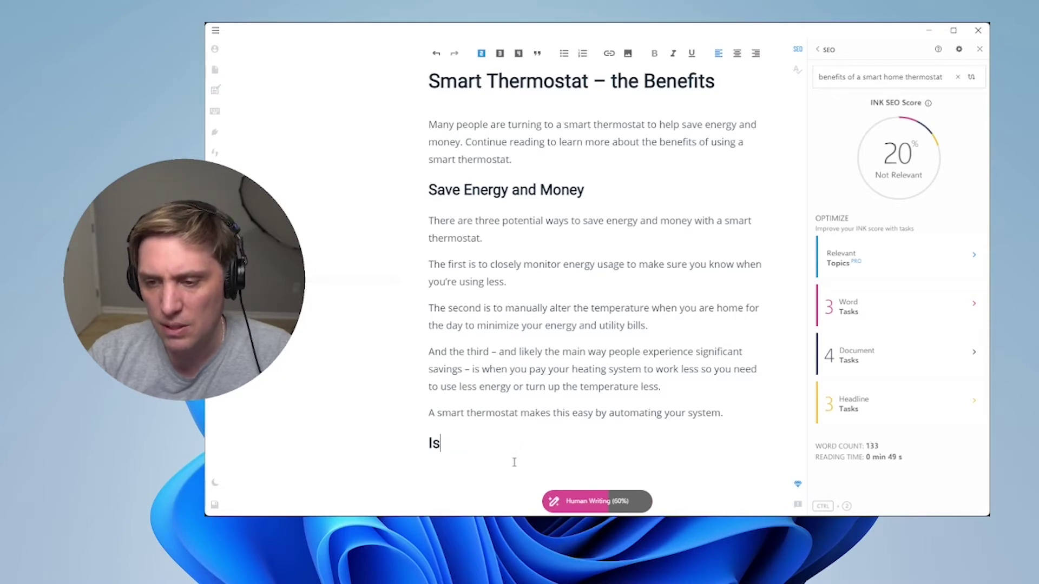
pyautogui.write('Allows You to ')
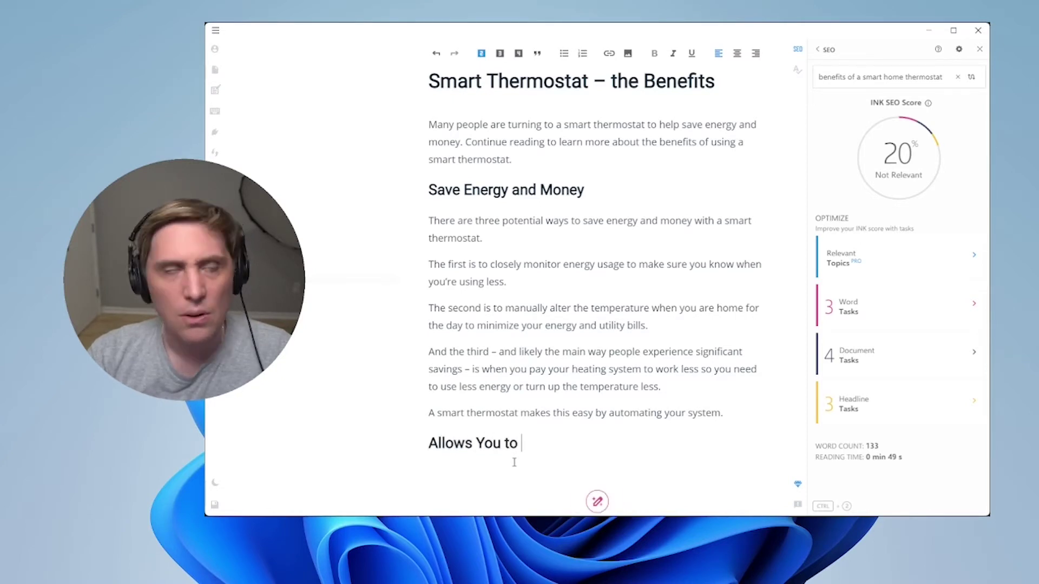
pyautogui.write('Adjust Your E')
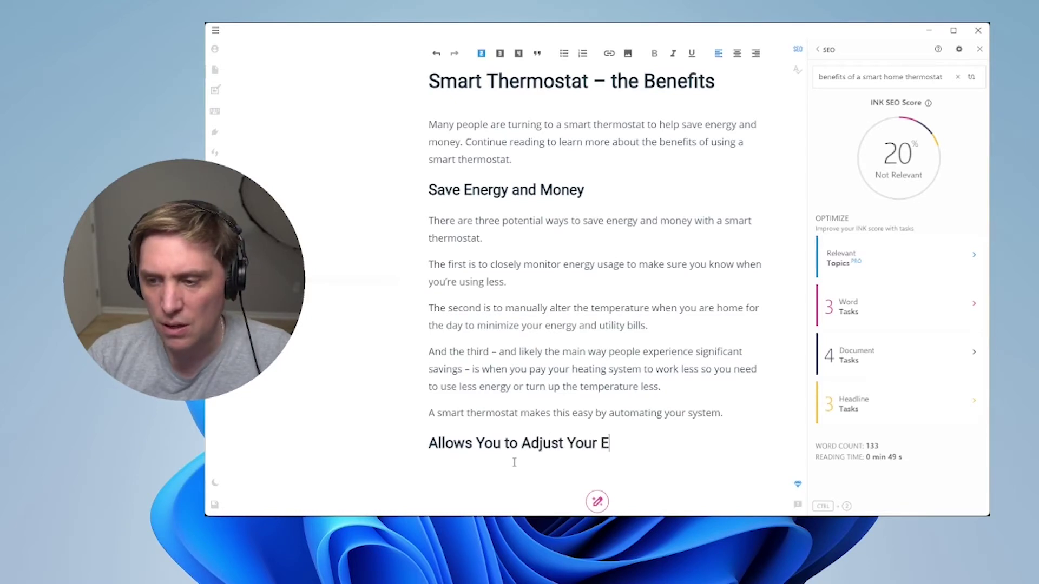
pyautogui.press('BackSpace')
pyautogui.write('Temperature Remotely')
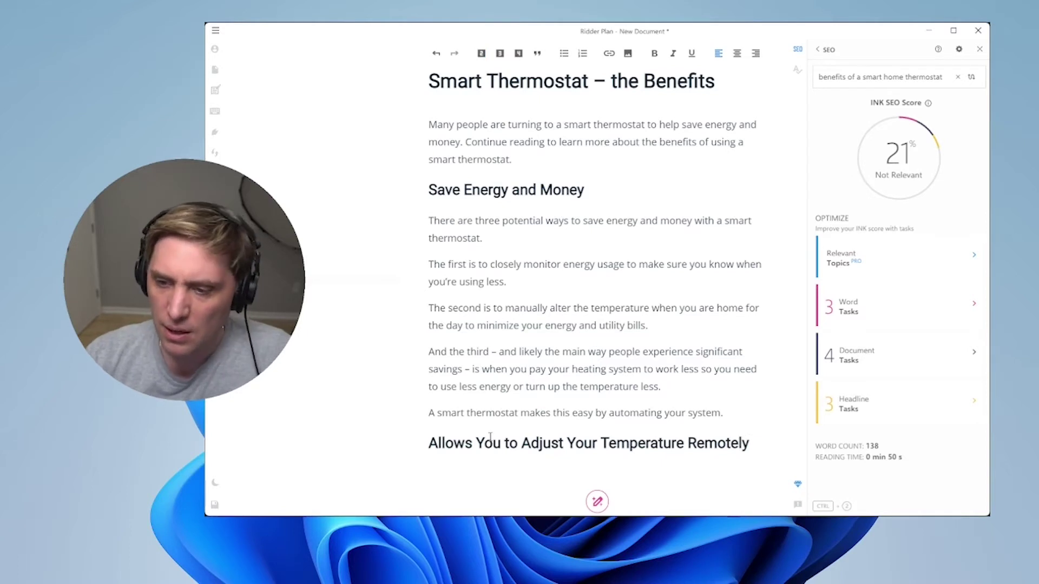
pyautogui.scroll(-1, 547, 415)
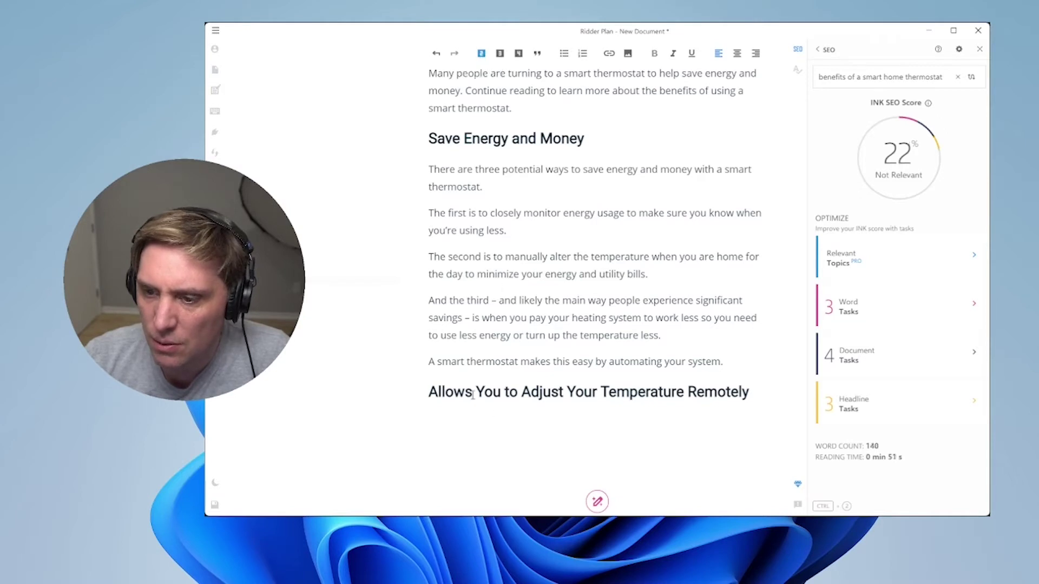
pyautogui.click(586, 507)
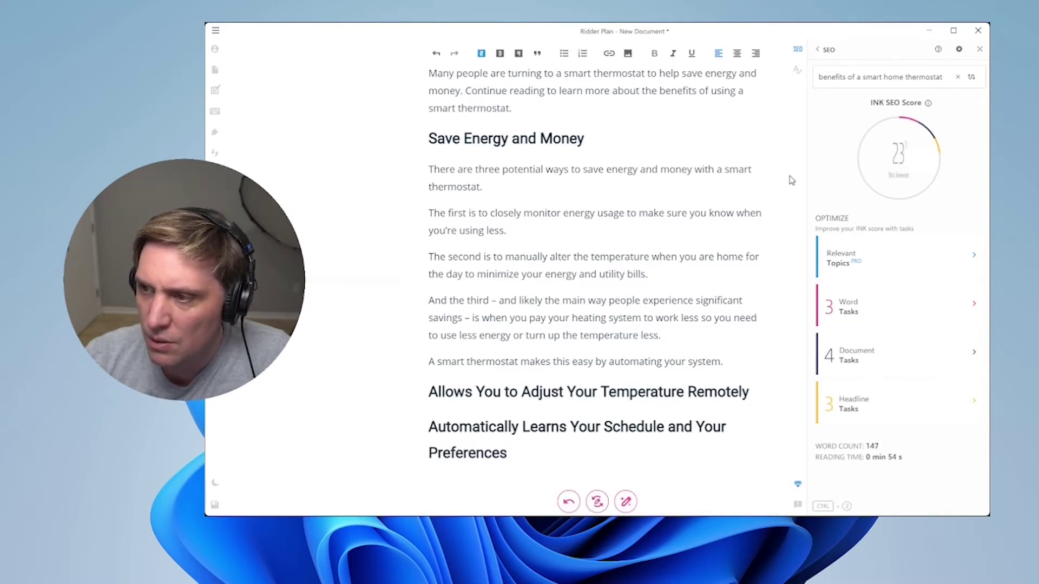
pyautogui.scroll(-1, 561, 430)
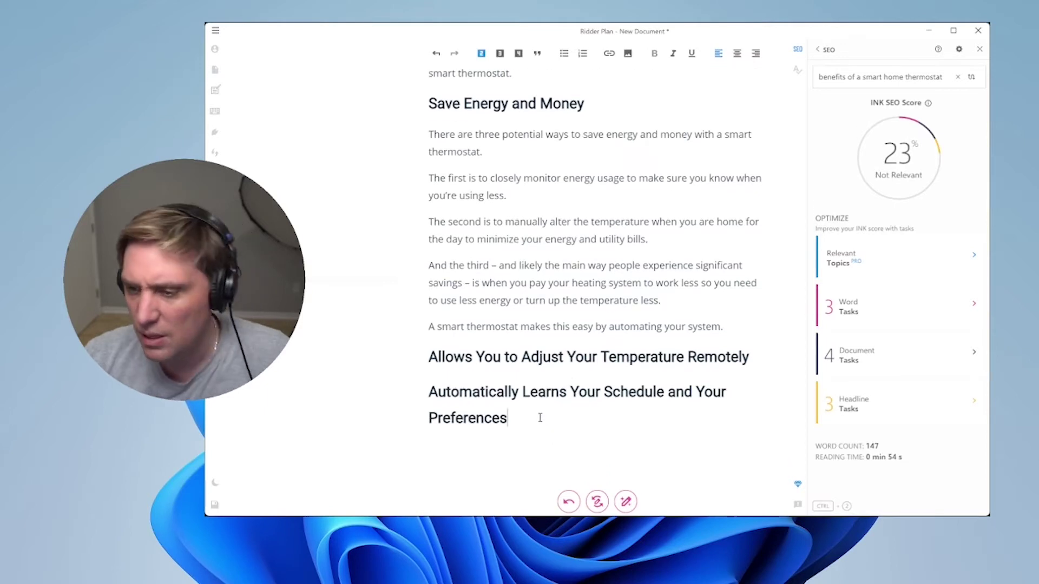
# Step: Generate further AI headings, including the House heading, discarding 'Customizable' in favour of Instant Utilities Savings
pyautogui.press('Return')
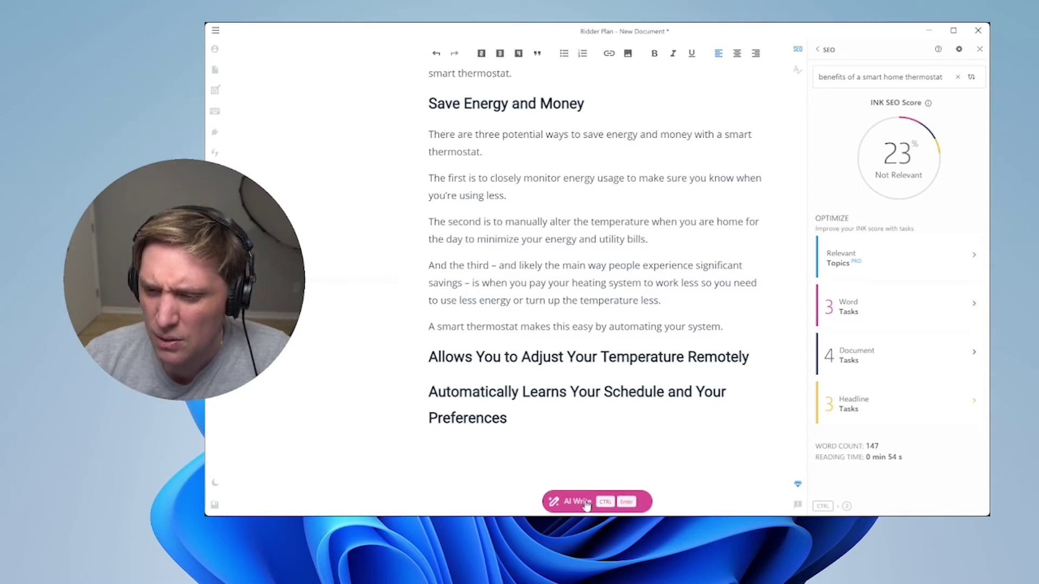
pyautogui.click(481, 54)
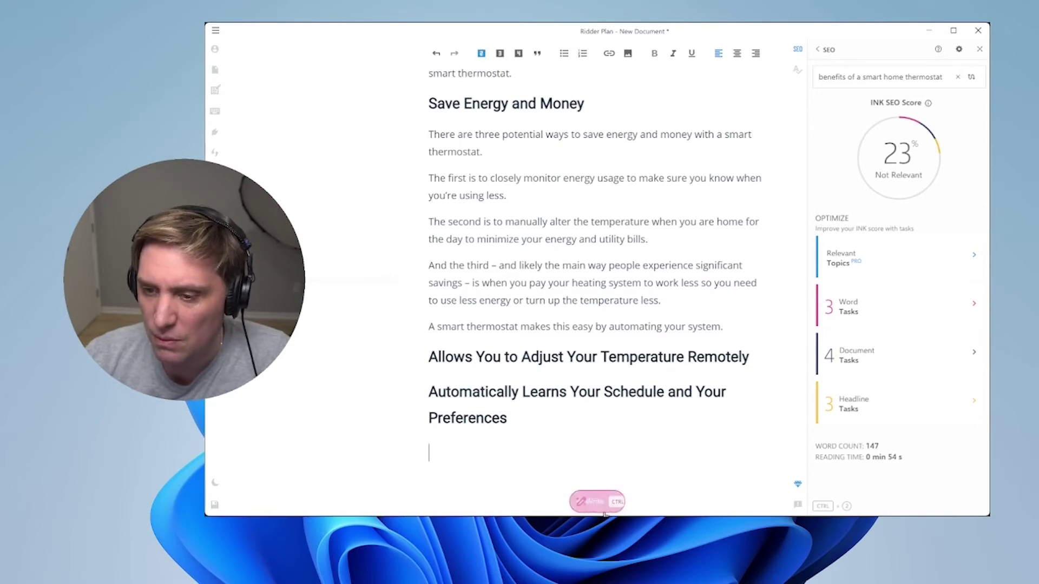
pyautogui.hotkey('ctrl', 'Return')
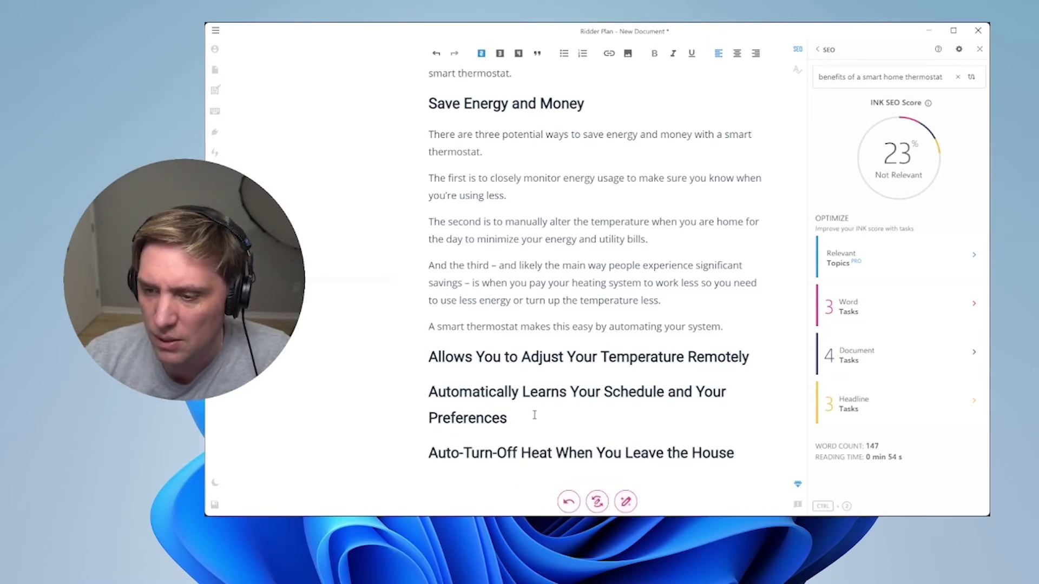
pyautogui.press('Return')
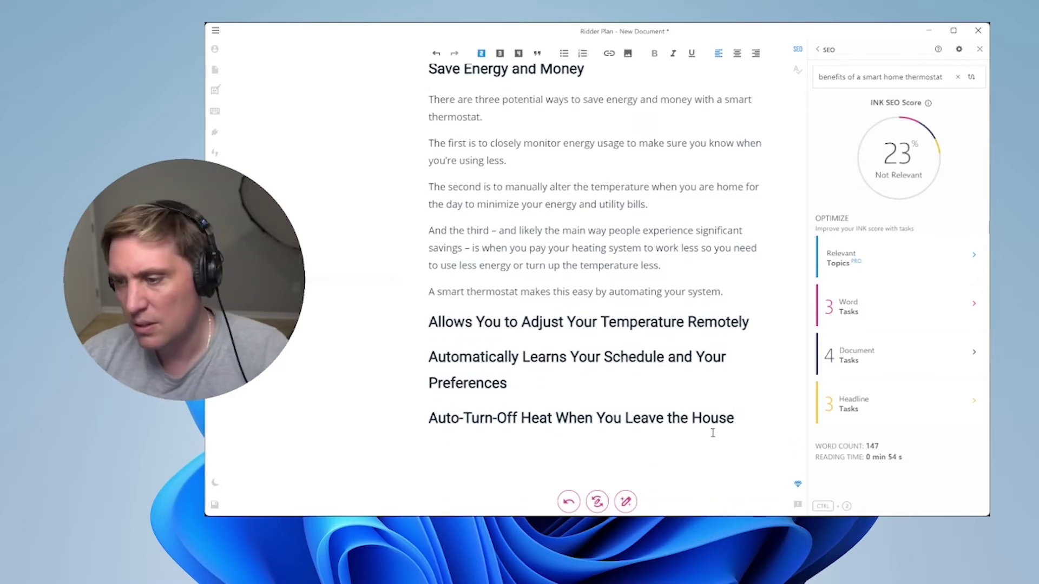
pyautogui.hotkey('ctrl', '1')
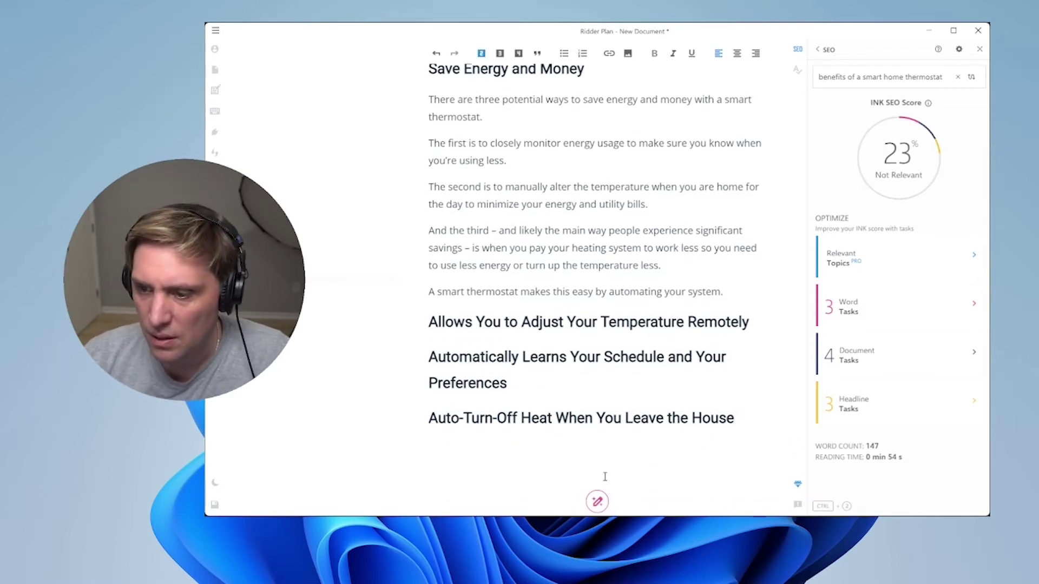
pyautogui.click(597, 502)
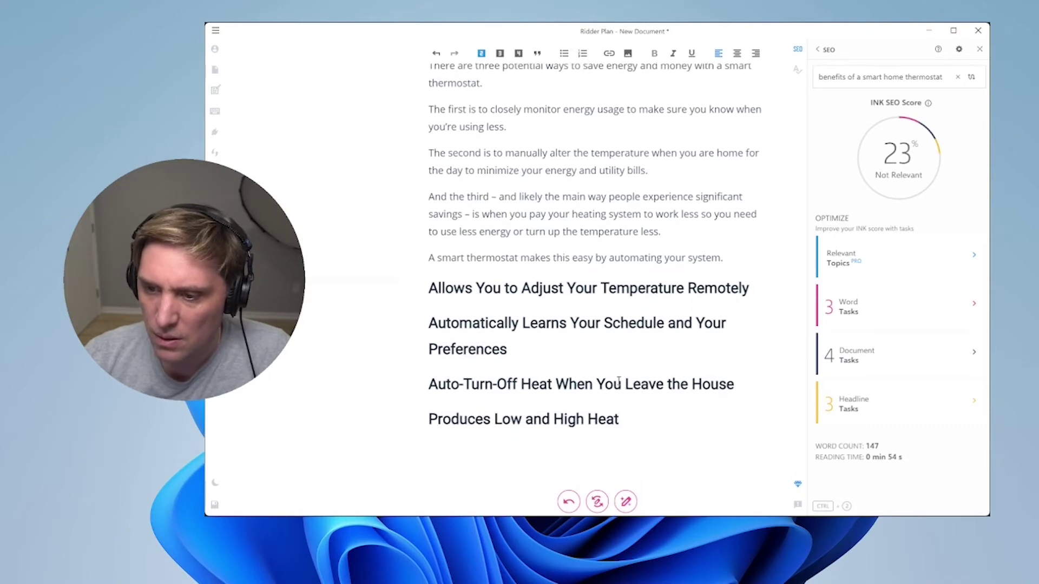
pyautogui.click(598, 502)
pyautogui.write('Customizable')
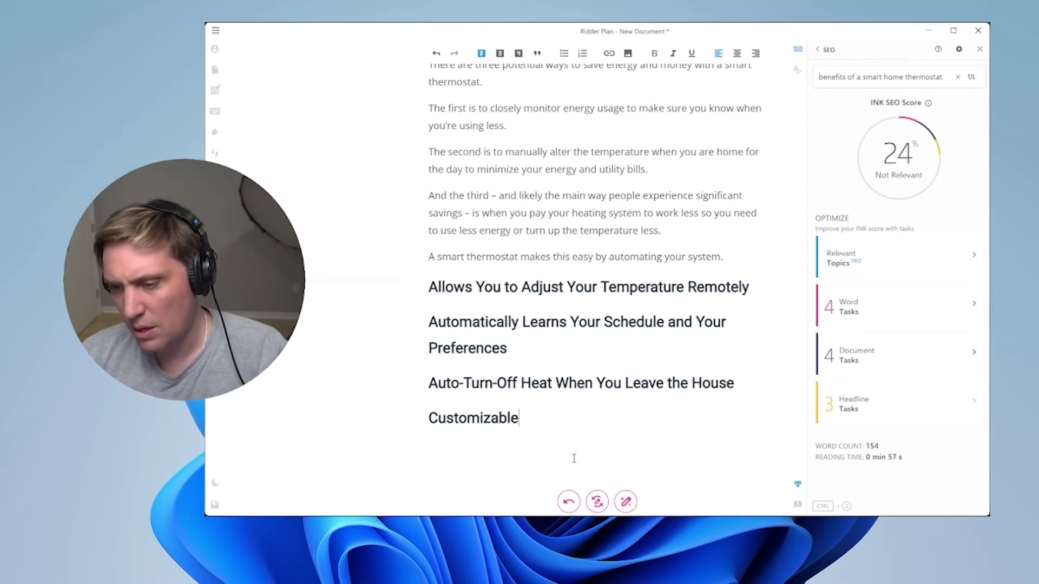
pyautogui.click(568, 502)
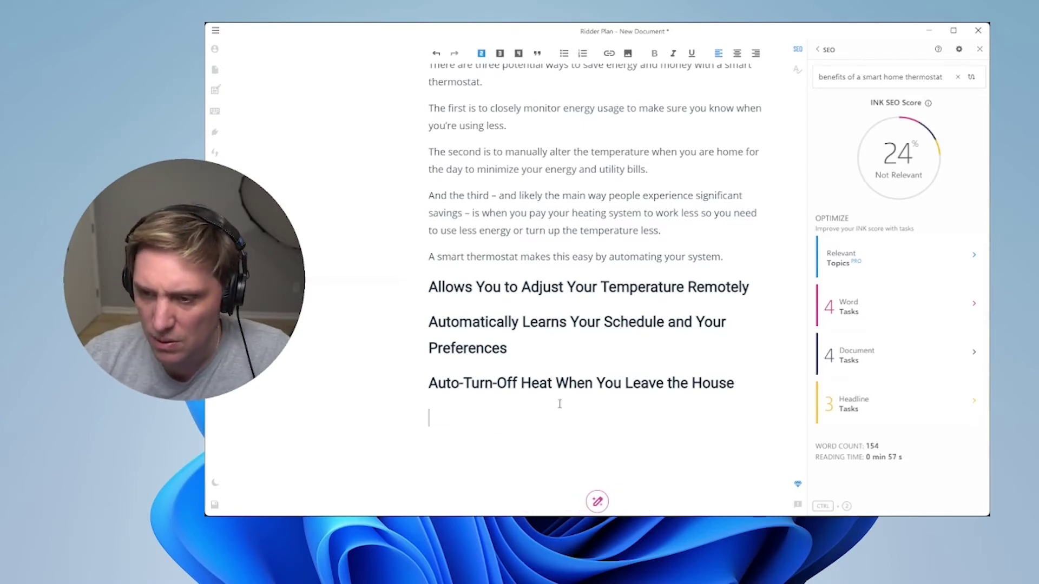
pyautogui.click(590, 504)
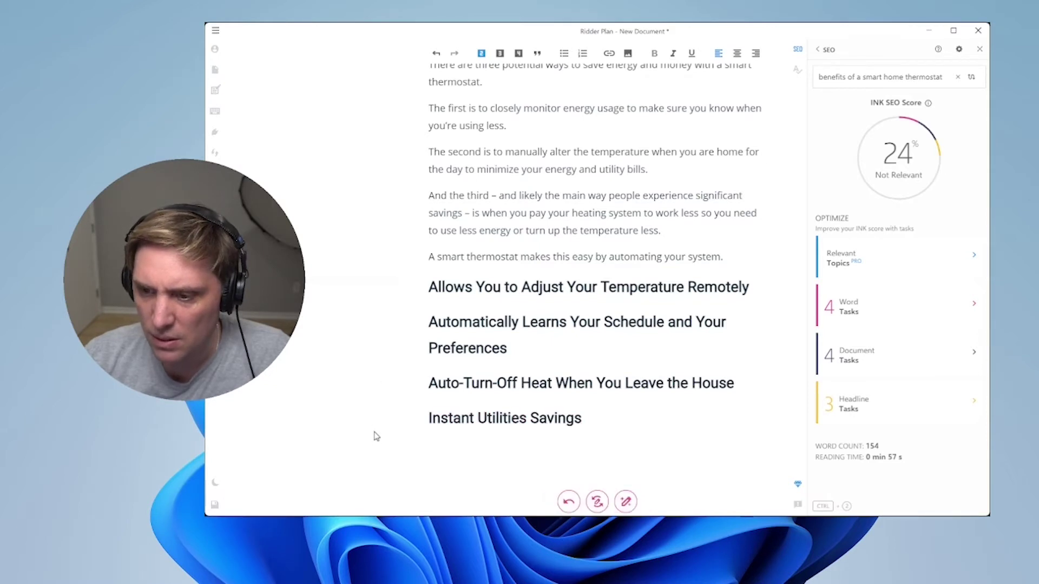
# Step: Add a final subheading below Instant Utilities Savings and rewrite it until it reads 'Easy to Install'
pyautogui.click(585, 425)
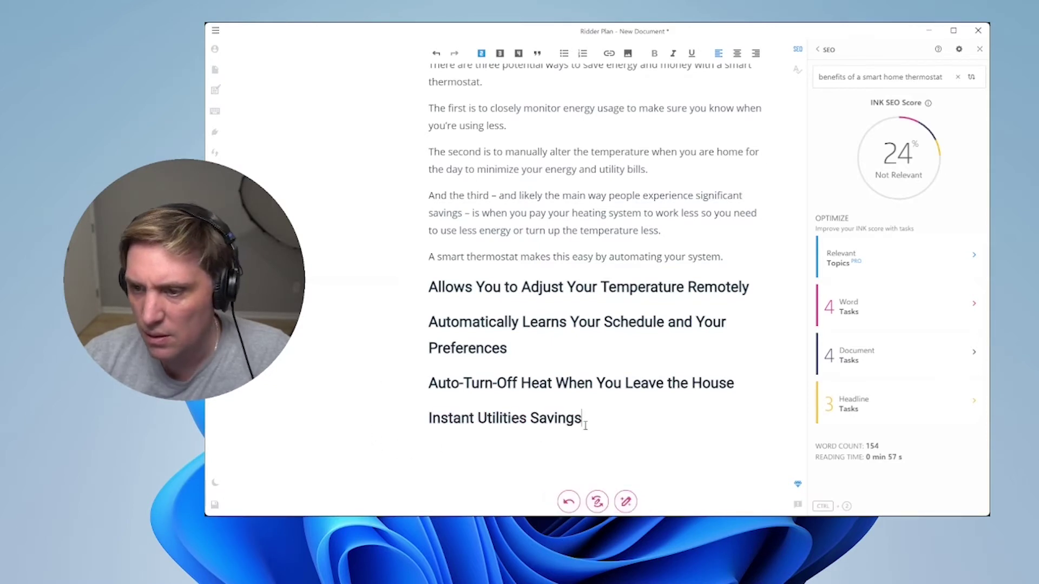
pyautogui.press('Return')
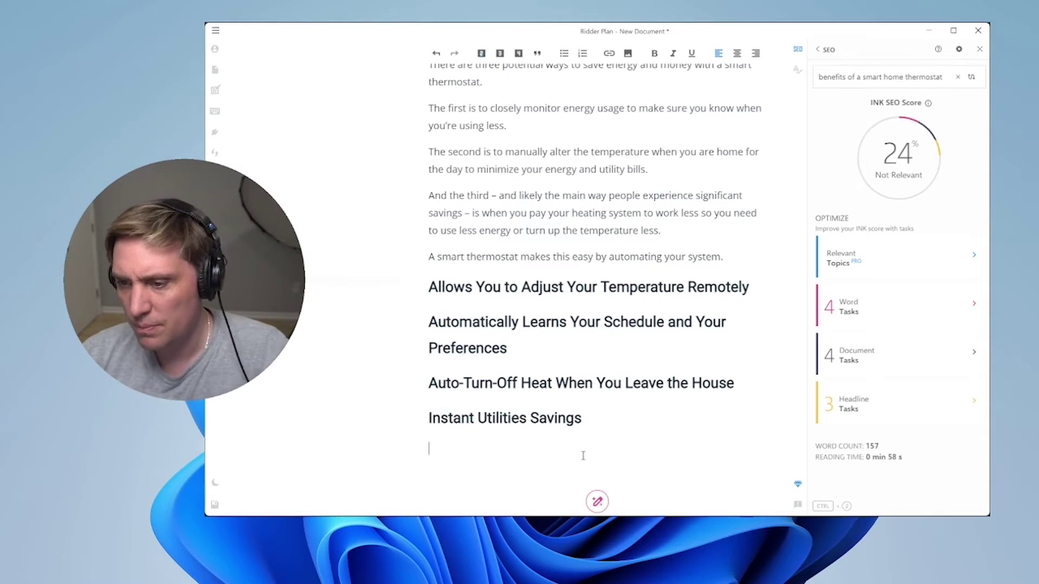
pyautogui.click(481, 52)
pyautogui.click(598, 503)
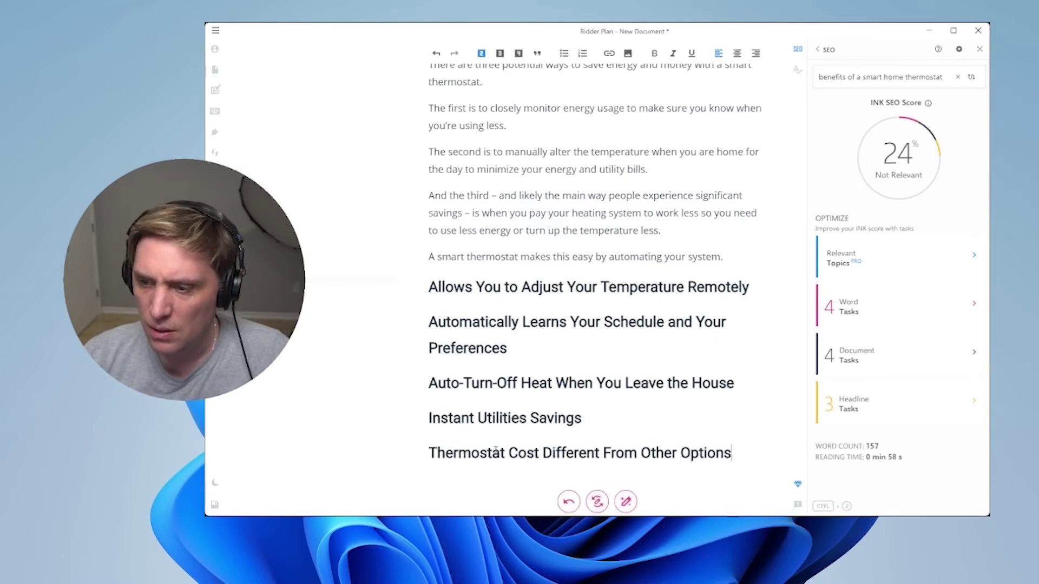
pyautogui.click(615, 501)
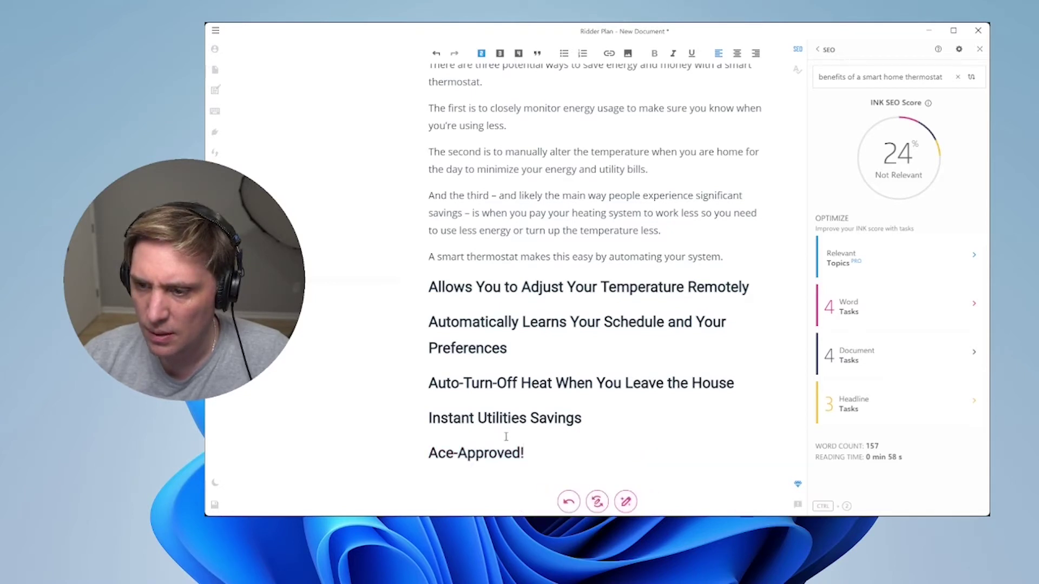
pyautogui.click(595, 503)
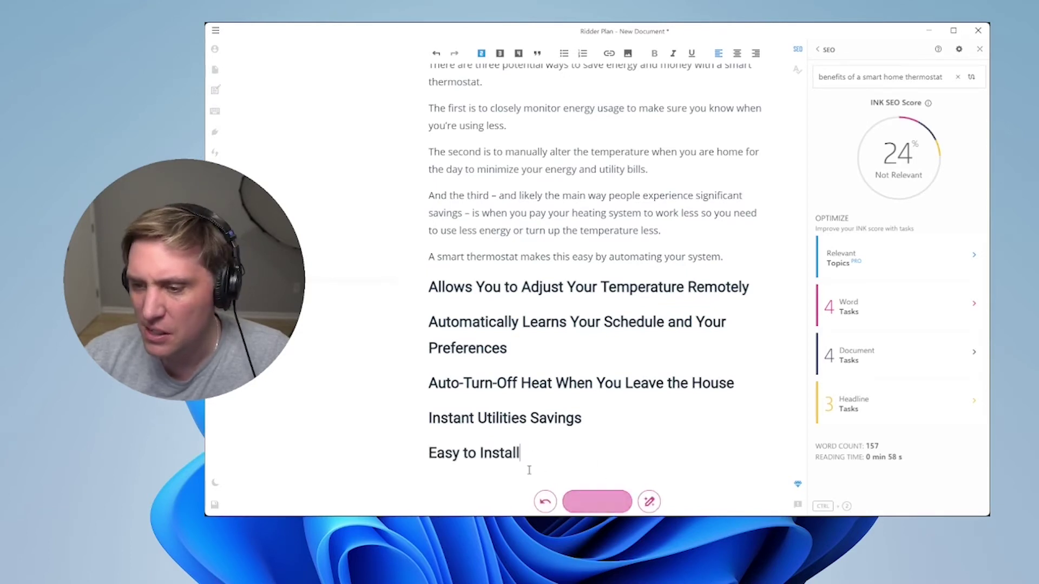
pyautogui.scroll(3, 524, 439)
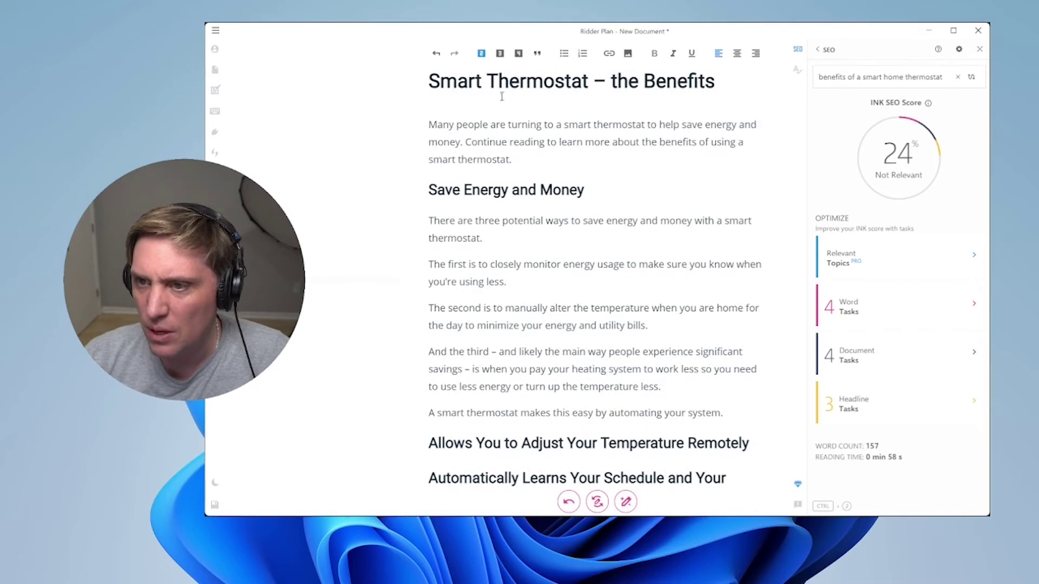
pyautogui.scroll(-3, 548, 411)
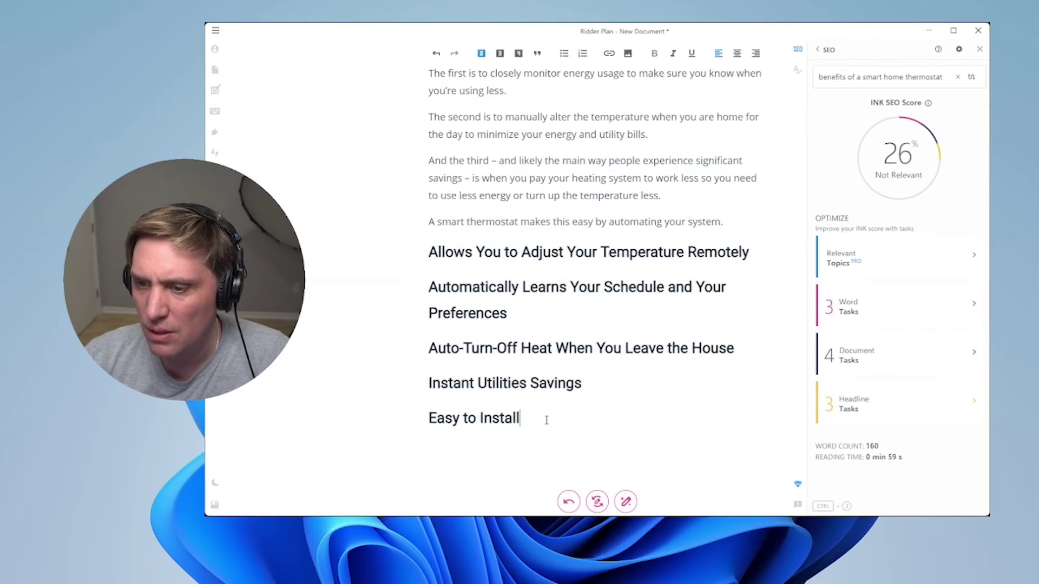
pyautogui.scroll(3, 449, 277)
pyautogui.scroll(-1, 488, 285)
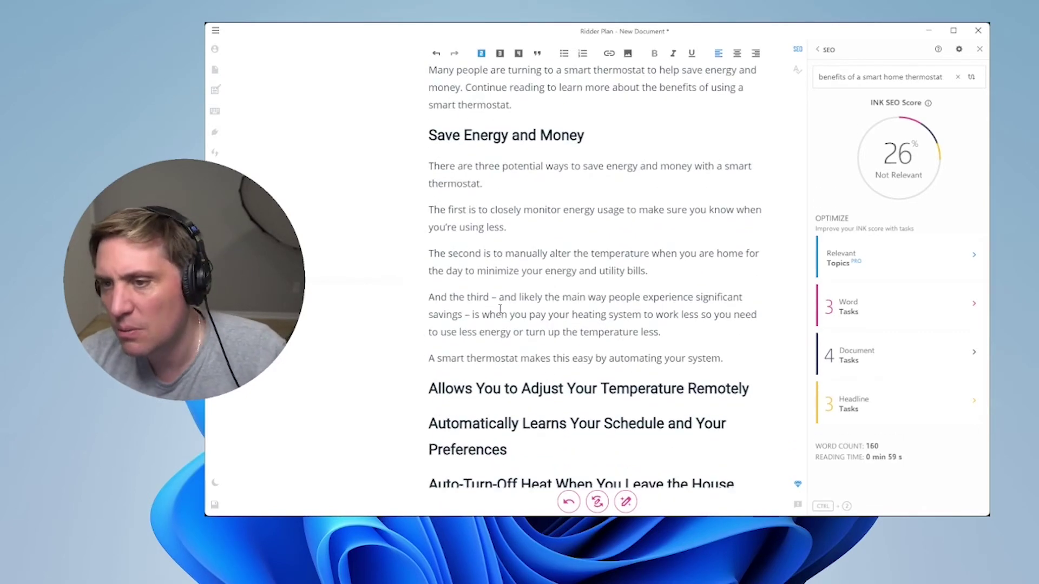
pyautogui.moveTo(460, 135); pyautogui.dragTo(543, 139)
pyautogui.scroll(-2, 543, 140)
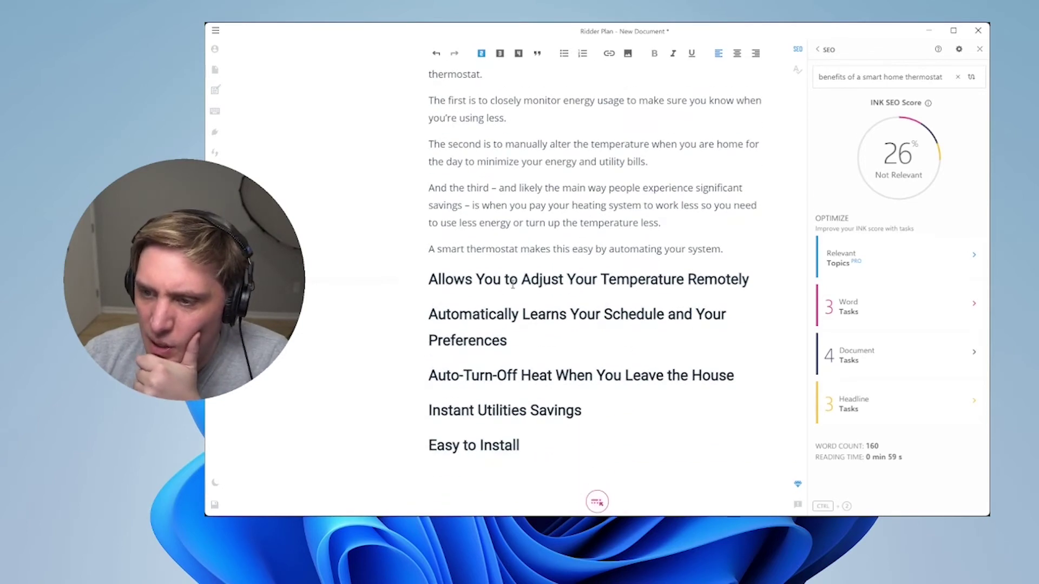
# Step: Review the benefit headings, highlighting Automatically Learns and Auto-Turn-Off Heat while reading
pyautogui.moveTo(466, 277); pyautogui.dragTo(654, 280)
pyautogui.moveTo(460, 314); pyautogui.dragTo(587, 323)
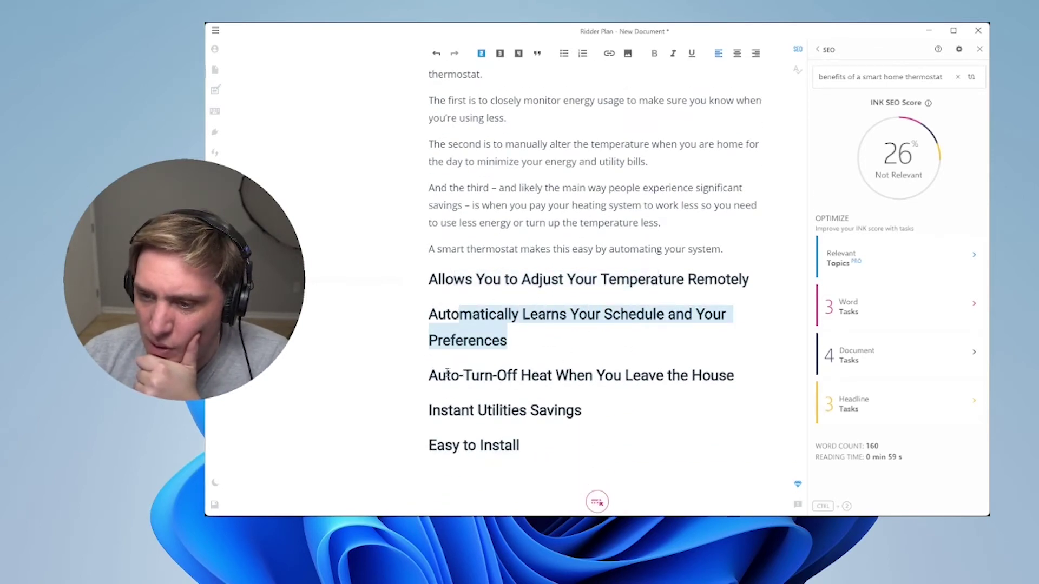
pyautogui.moveTo(447, 374); pyautogui.dragTo(687, 374)
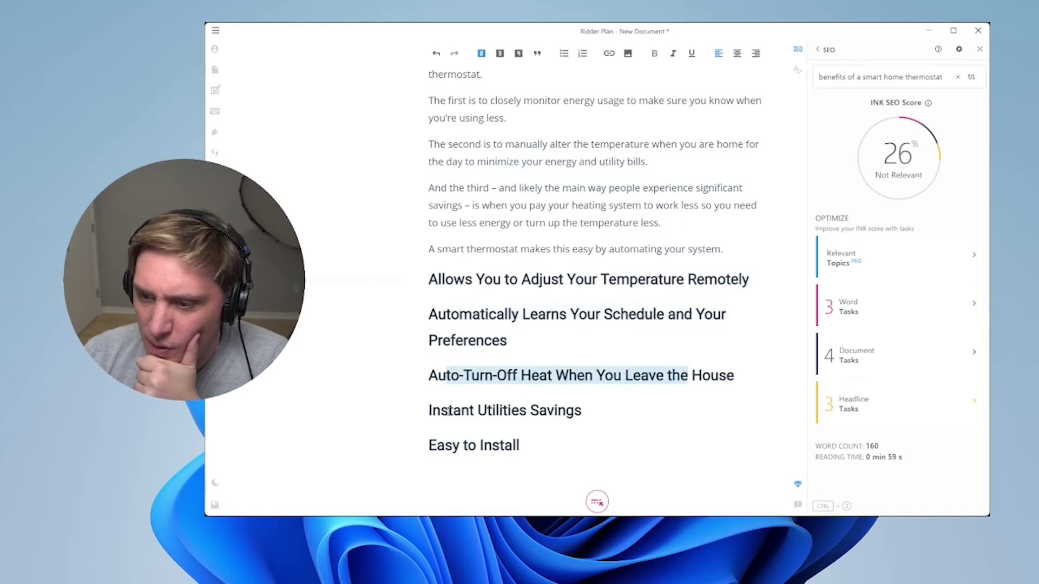
pyautogui.moveTo(449, 413); pyautogui.dragTo(560, 408)
pyautogui.doubleClick(560, 410)
pyautogui.scroll(2, 567, 415)
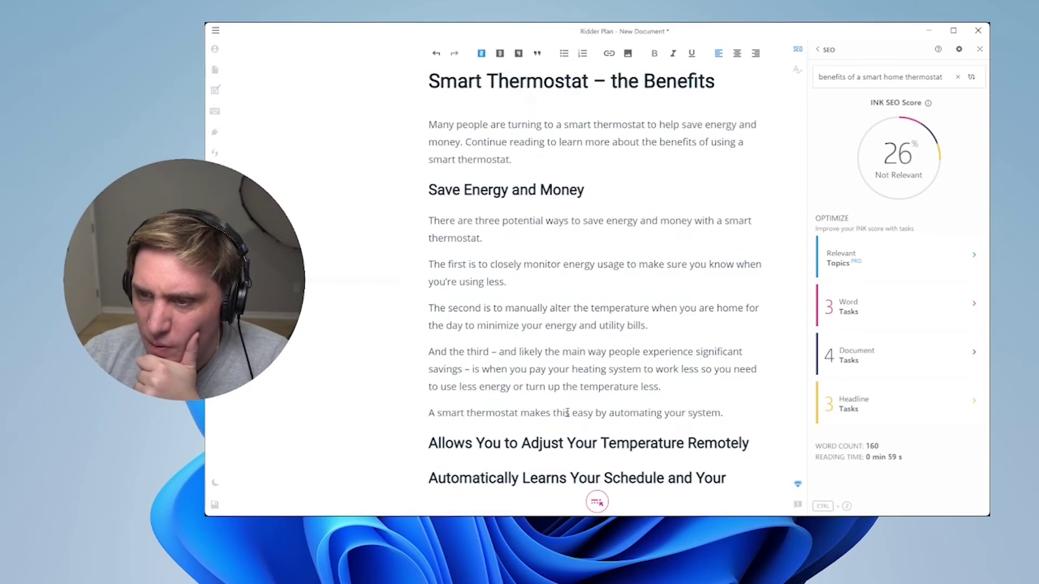
pyautogui.scroll(-3, 567, 414)
pyautogui.click(585, 384)
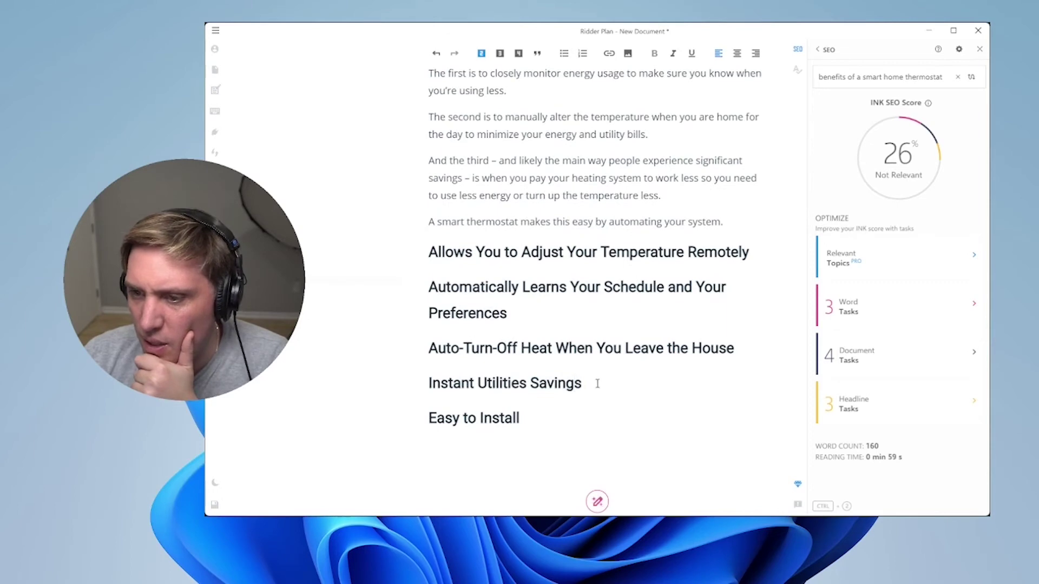
pyautogui.moveTo(597, 384); pyautogui.dragTo(428, 384)
pyautogui.scroll(3, 475, 381)
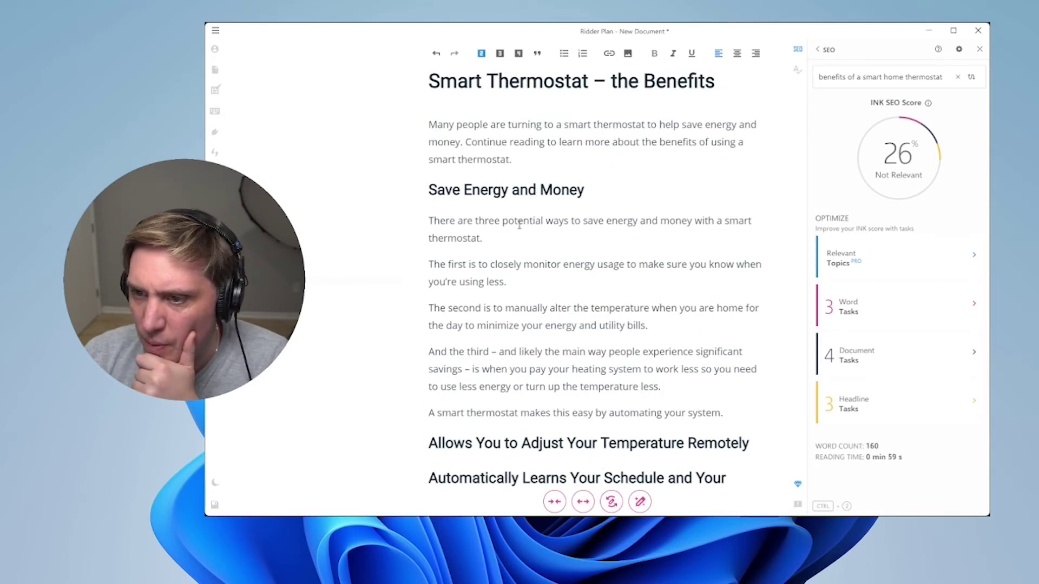
pyautogui.scroll(-3, 519, 224)
pyautogui.moveTo(585, 383); pyautogui.dragTo(425, 384)
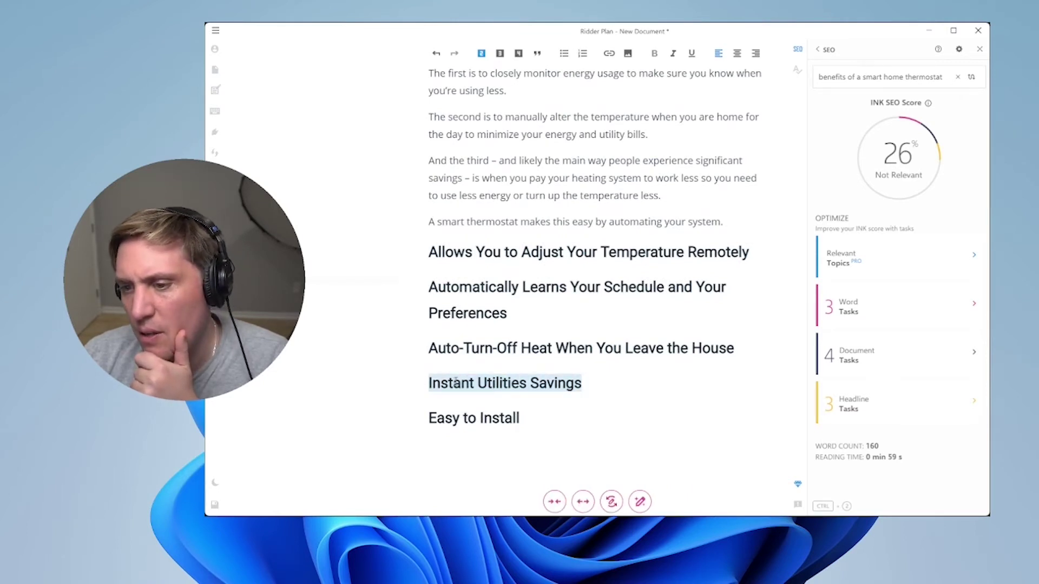
# Step: Delete the Instant Utilities Savings heading so Easy to Install follows the Auto-Turn-Off heading
pyautogui.click(480, 381)
pyautogui.moveTo(478, 383); pyautogui.dragTo(413, 383)
pyautogui.moveTo(585, 384); pyautogui.dragTo(428, 383)
pyautogui.press('BackSpace')
pyautogui.press('BackSpace')
pyautogui.scroll(1, 530, 398)
pyautogui.scroll(-1, 745, 348)
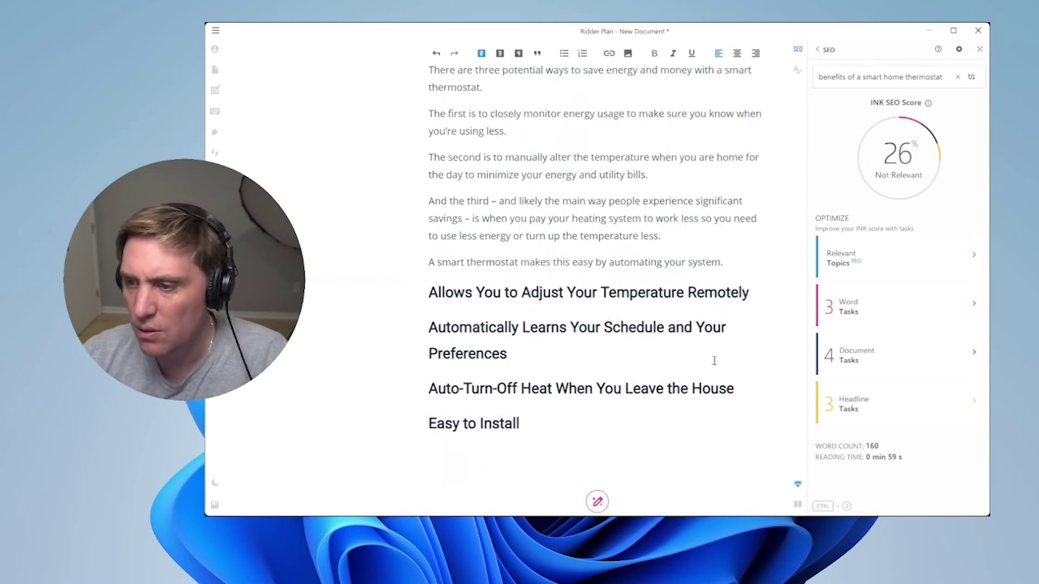
pyautogui.press('Return')
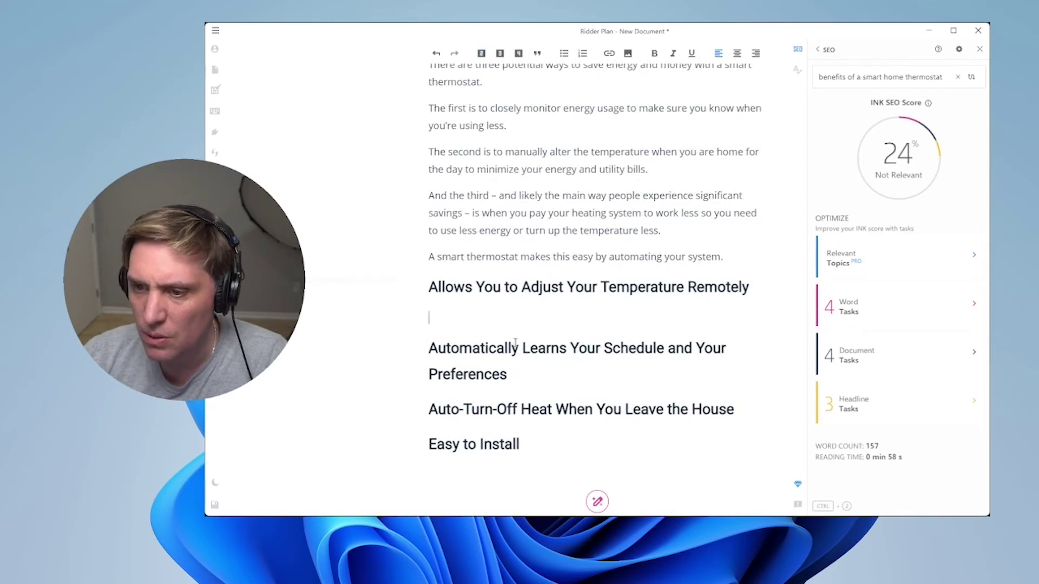
pyautogui.click(593, 509)
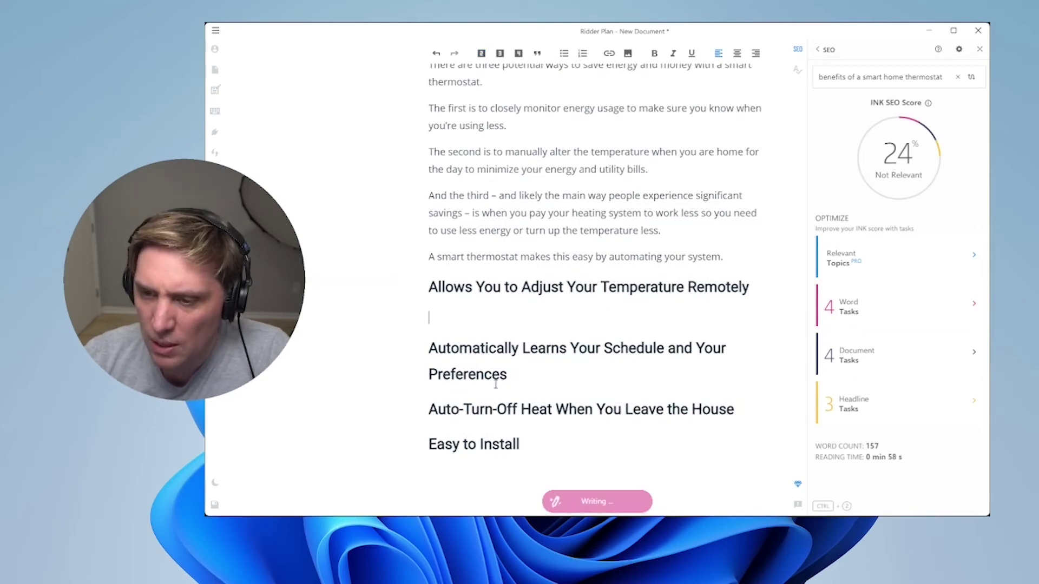
pyautogui.scroll(-1, 520, 382)
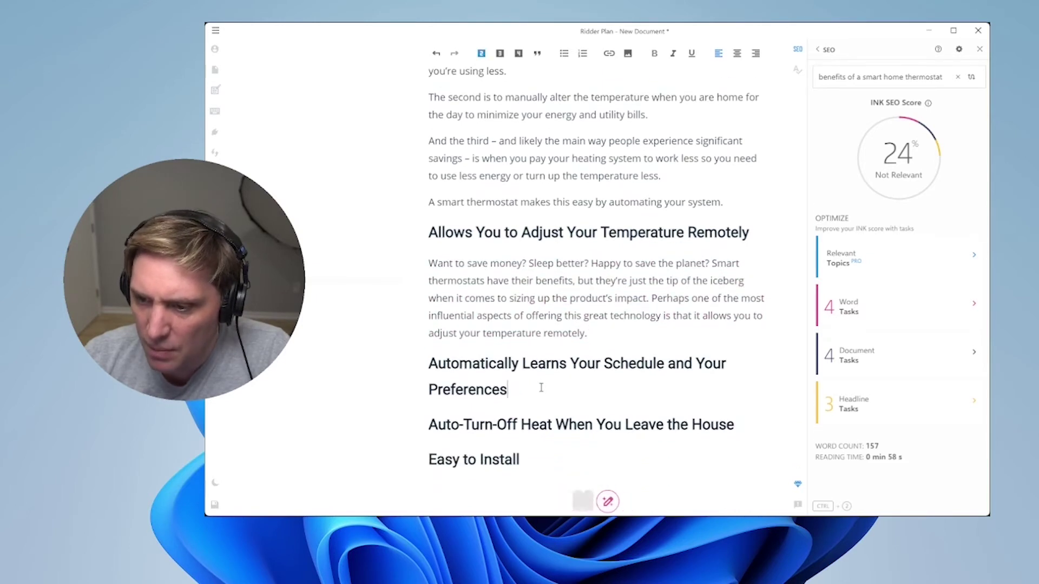
pyautogui.click(540, 383)
pyautogui.press('Return')
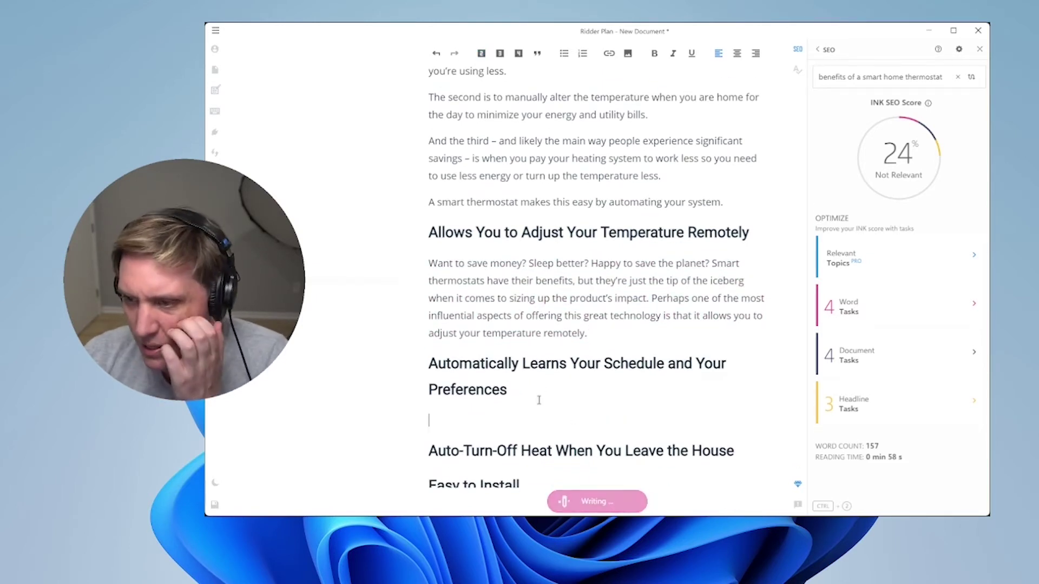
pyautogui.scroll(-1, 528, 357)
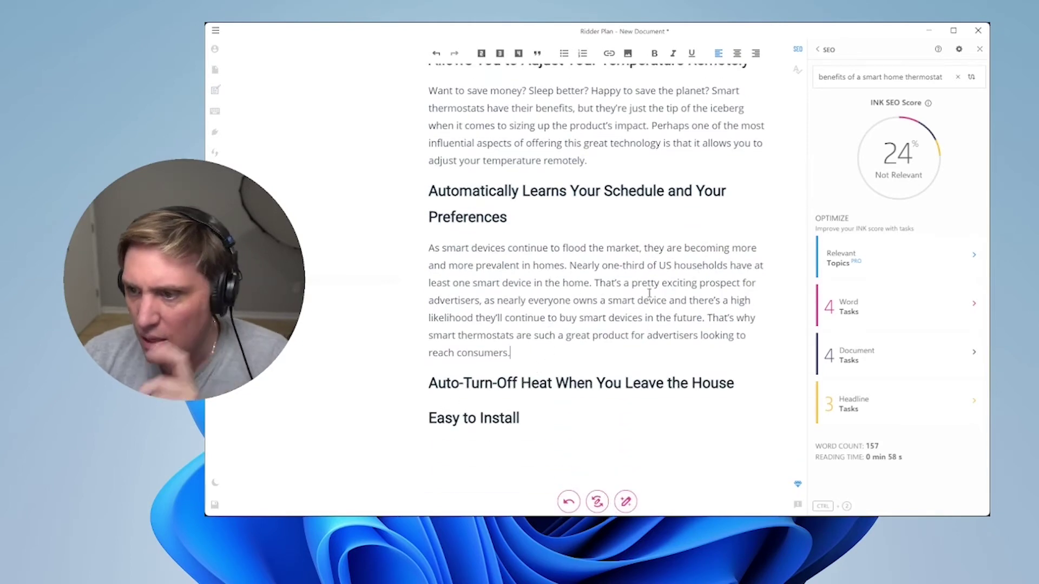
pyautogui.click(596, 283)
pyautogui.press('Return')
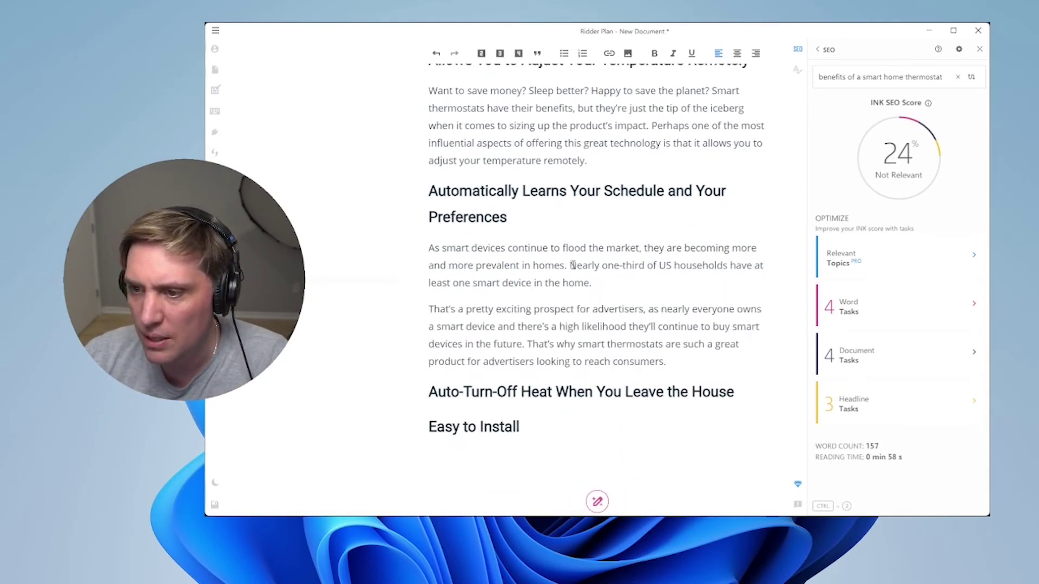
pyautogui.click(571, 265)
pyautogui.press('Return')
pyautogui.scroll(-1, 532, 329)
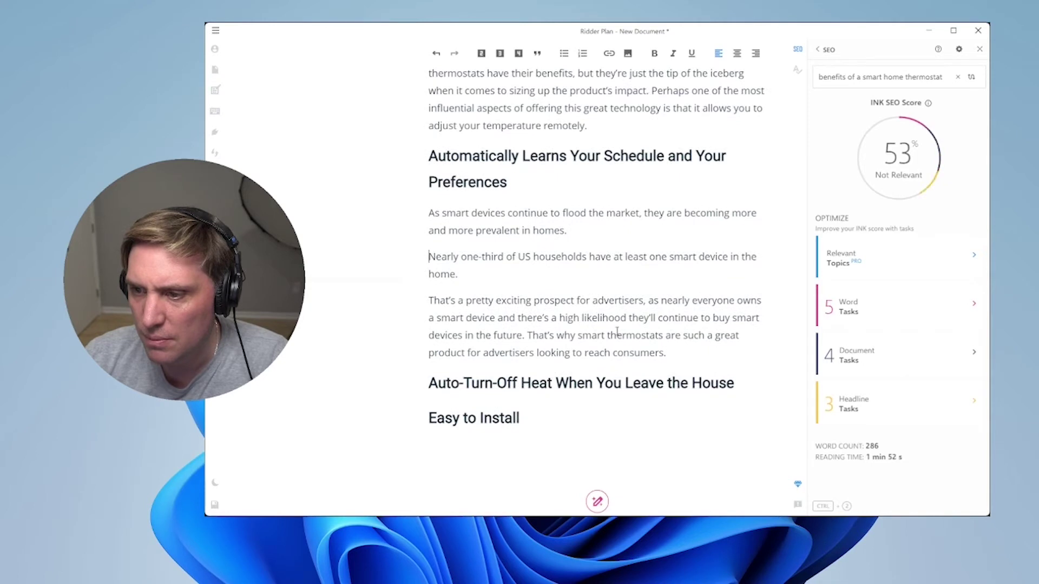
pyautogui.click(528, 336)
pyautogui.press('Return')
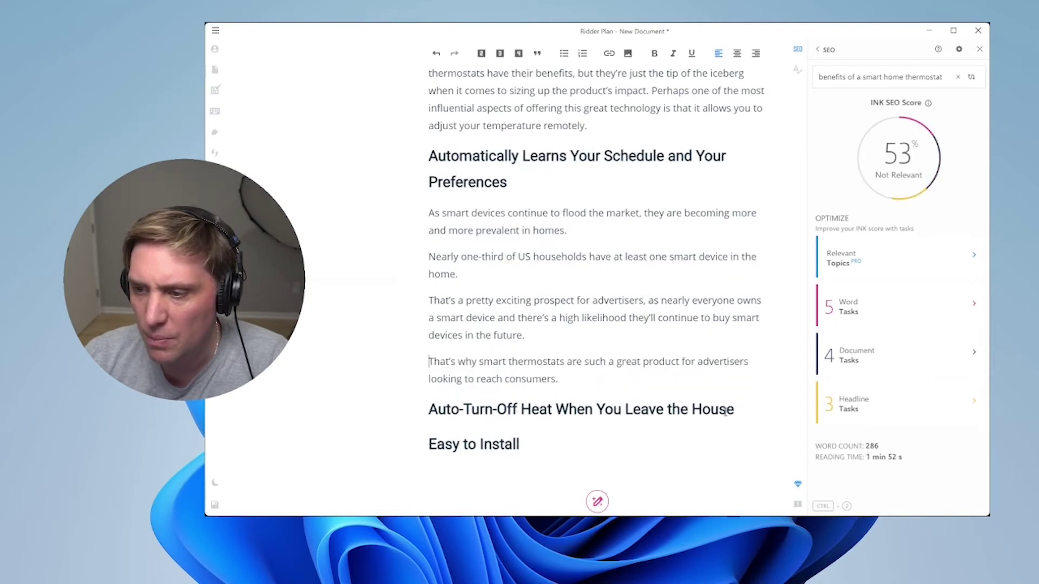
pyautogui.click(734, 410)
pyautogui.press('Return')
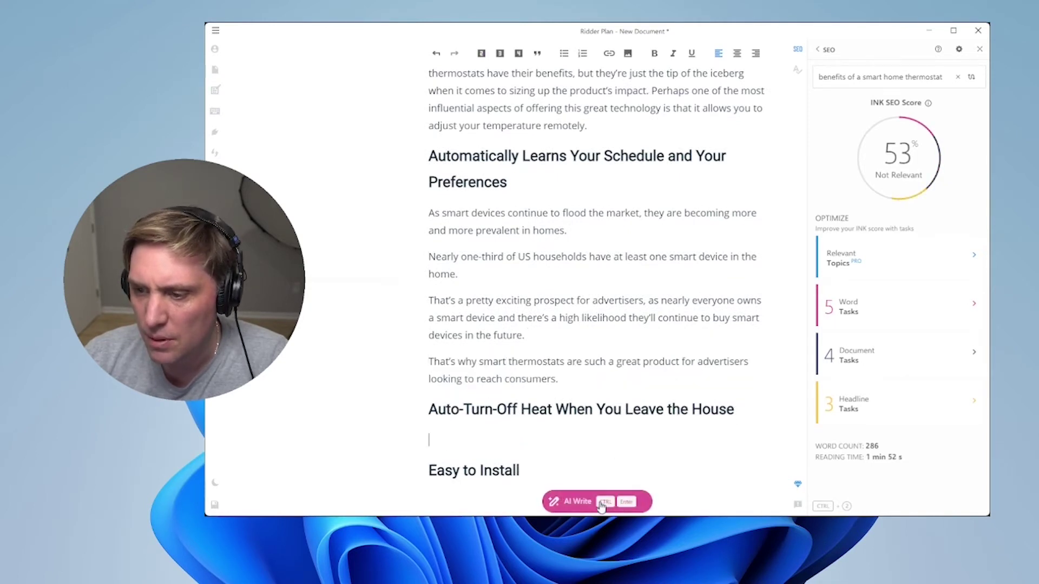
pyautogui.click(598, 504)
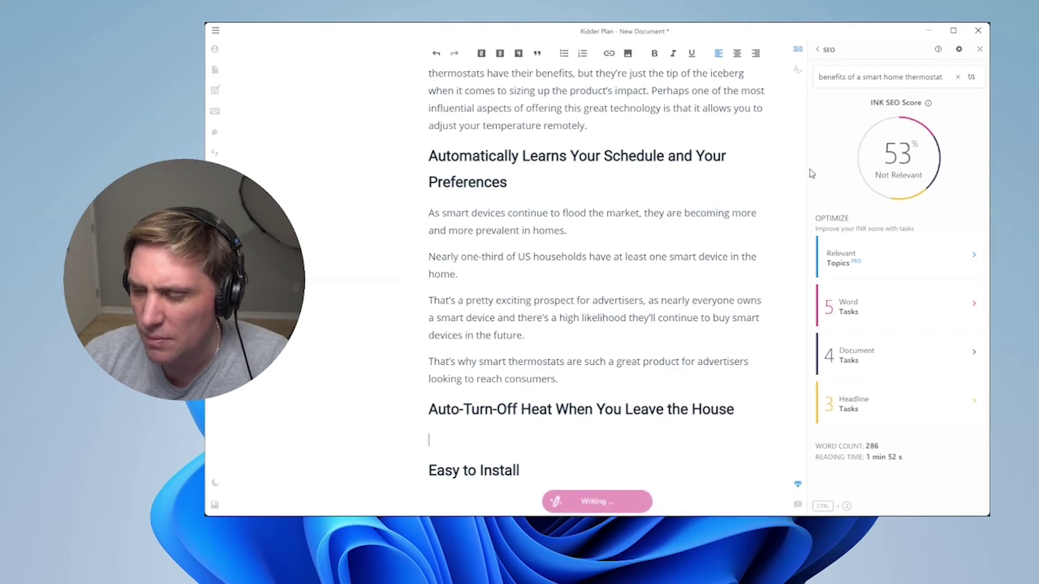
pyautogui.scroll(-2, 598, 352)
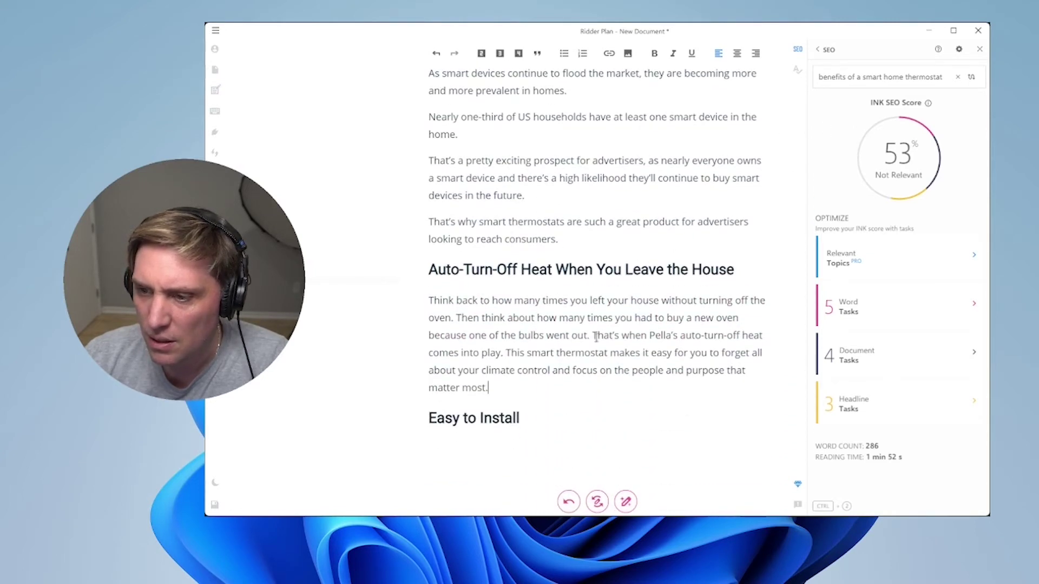
pyautogui.press('Return')
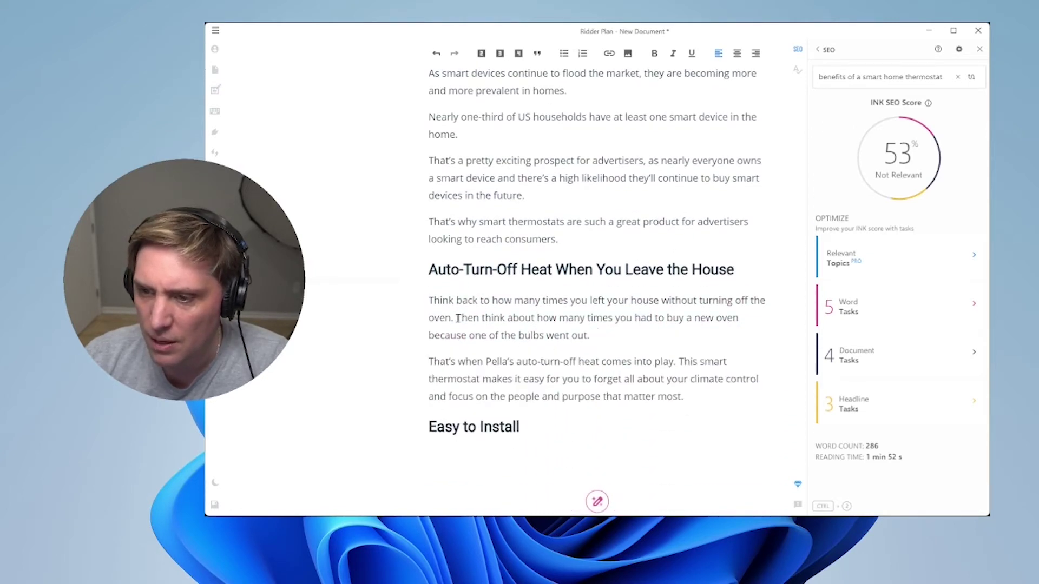
pyautogui.click(457, 318)
pyautogui.press('Return')
pyautogui.scroll(-1, 614, 413)
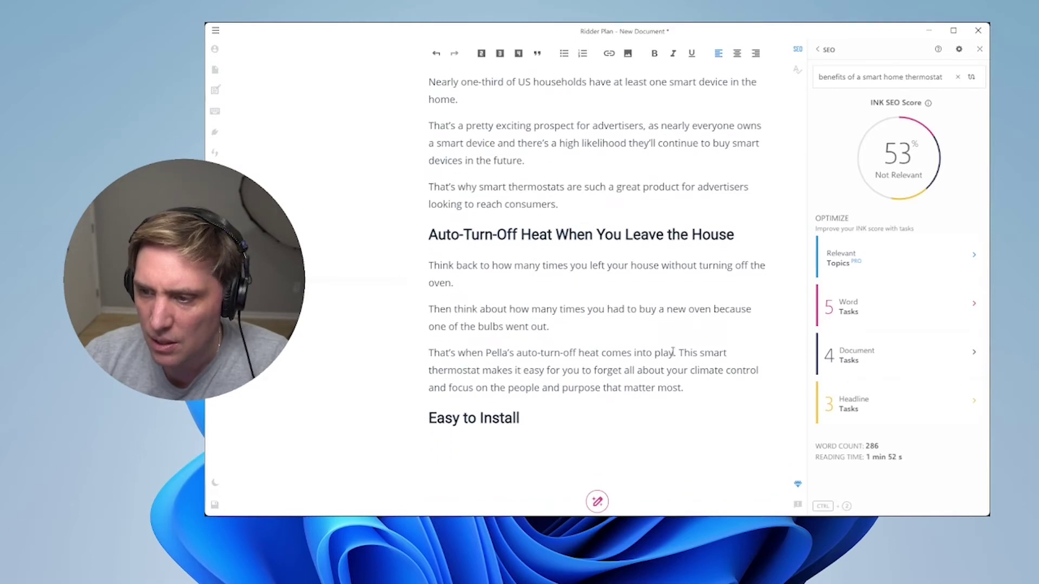
pyautogui.click(534, 441)
pyautogui.press('Return')
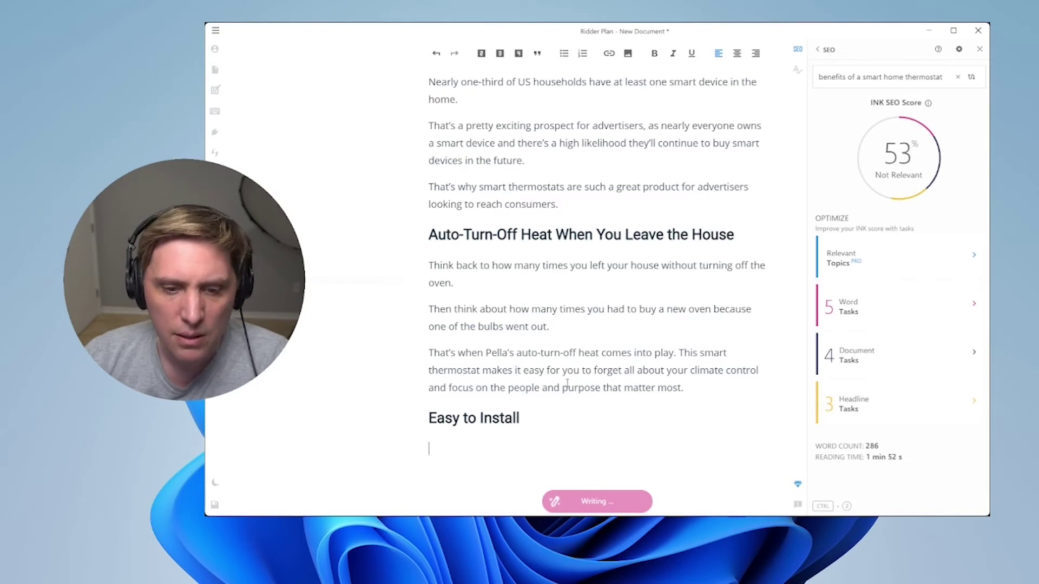
pyautogui.scroll(-3, 561, 390)
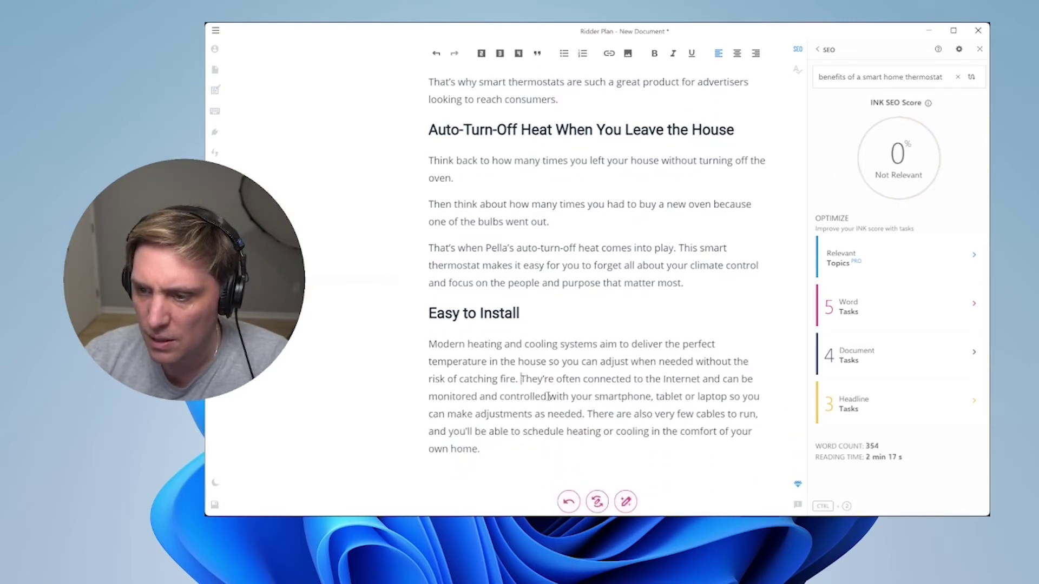
pyautogui.press('Return')
pyautogui.click(541, 440)
pyautogui.press('Return')
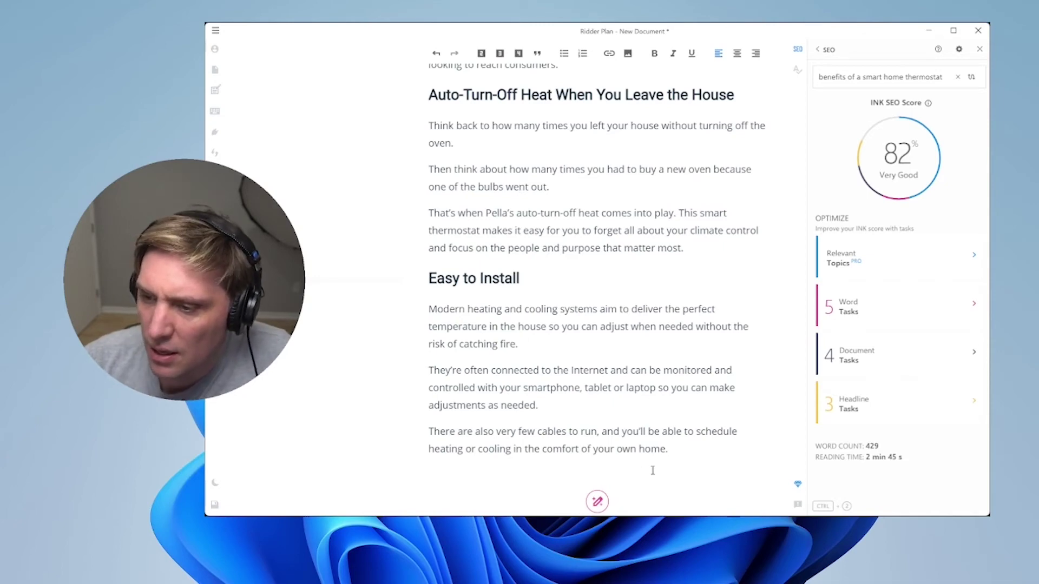
pyautogui.click(693, 453)
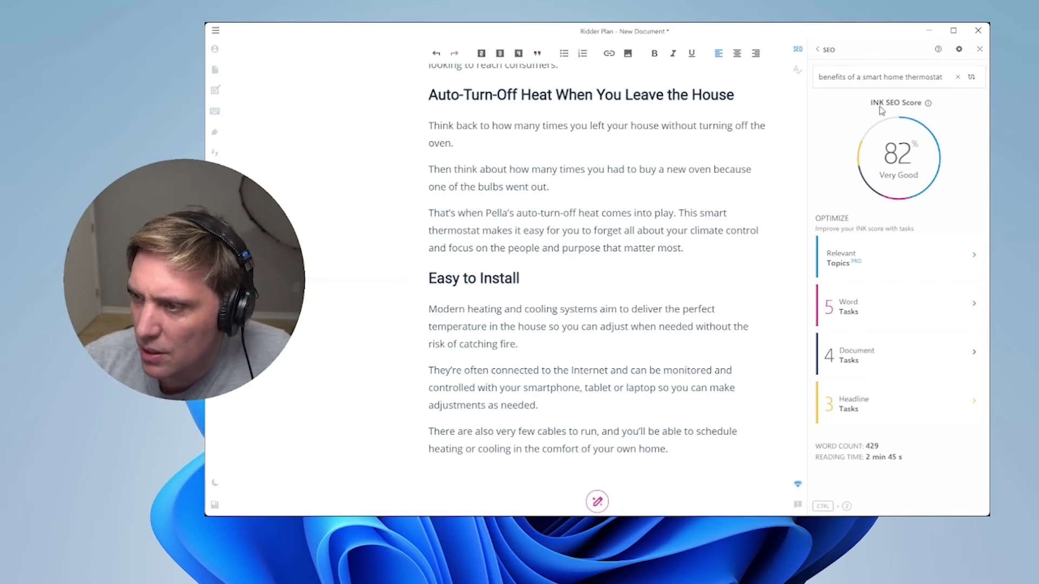
pyautogui.scroll(5, 680, 235)
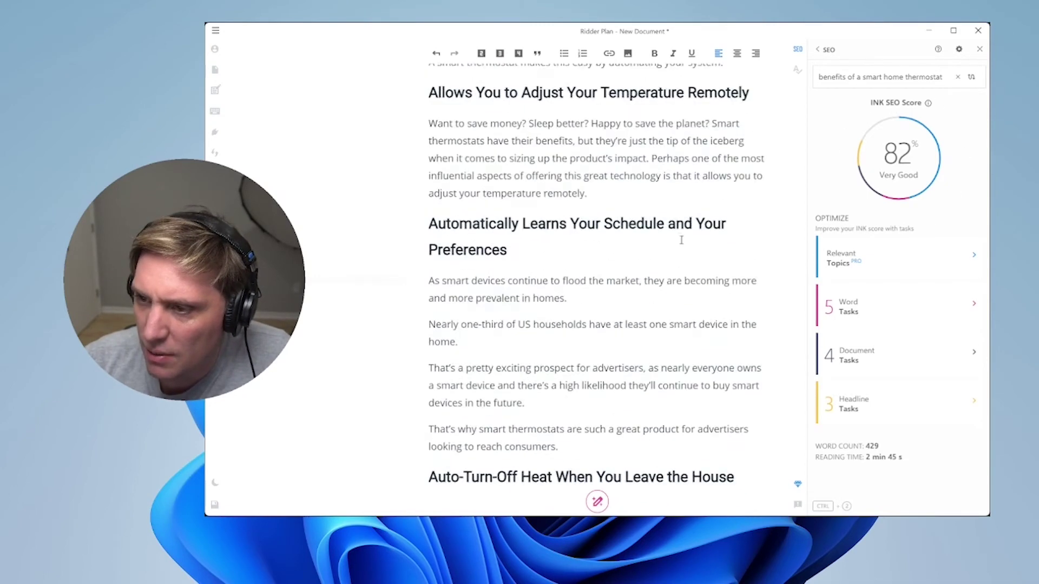
pyautogui.scroll(5, 686, 243)
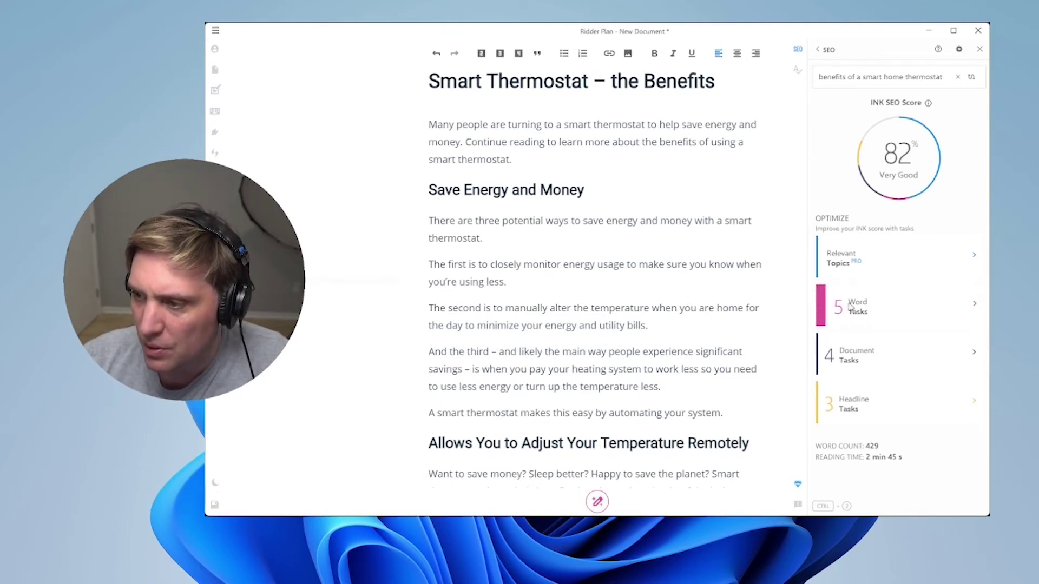
# Step: Locate the very hard-to-read third-way sentence via Word Tasks and simplify it automatically
pyautogui.click(888, 311)
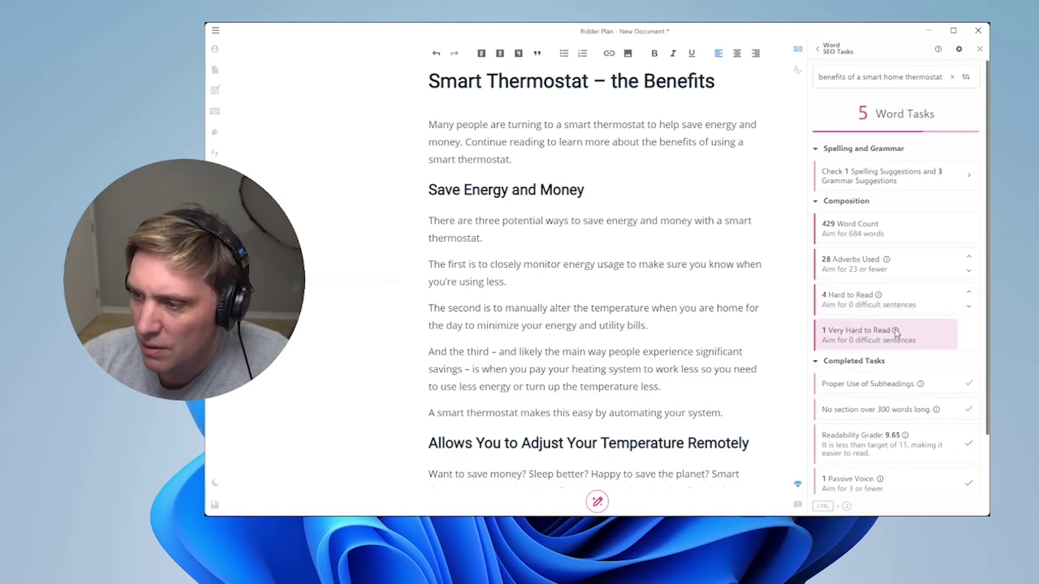
pyautogui.moveTo(896, 330)
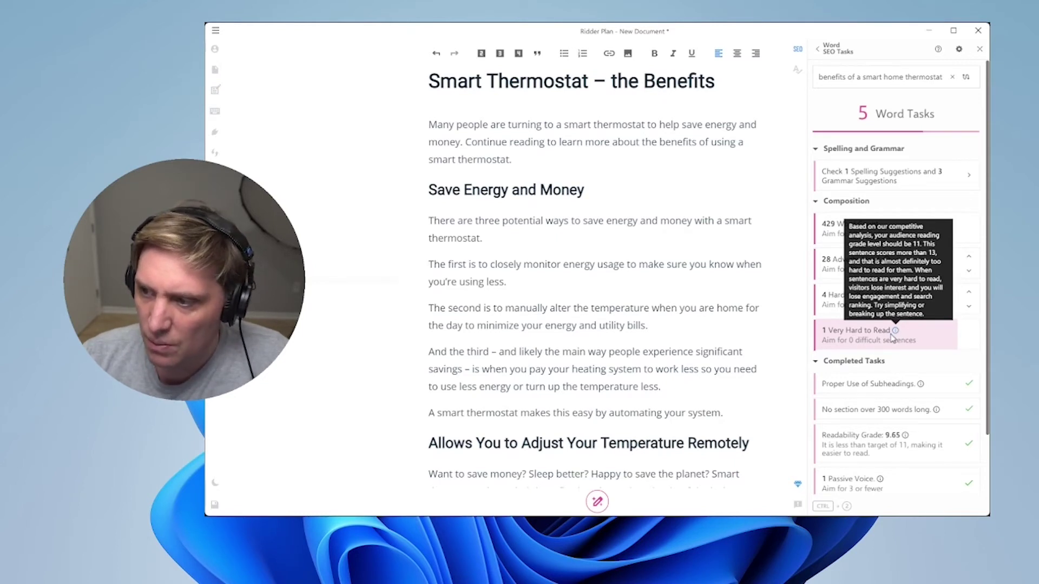
pyautogui.click(865, 343)
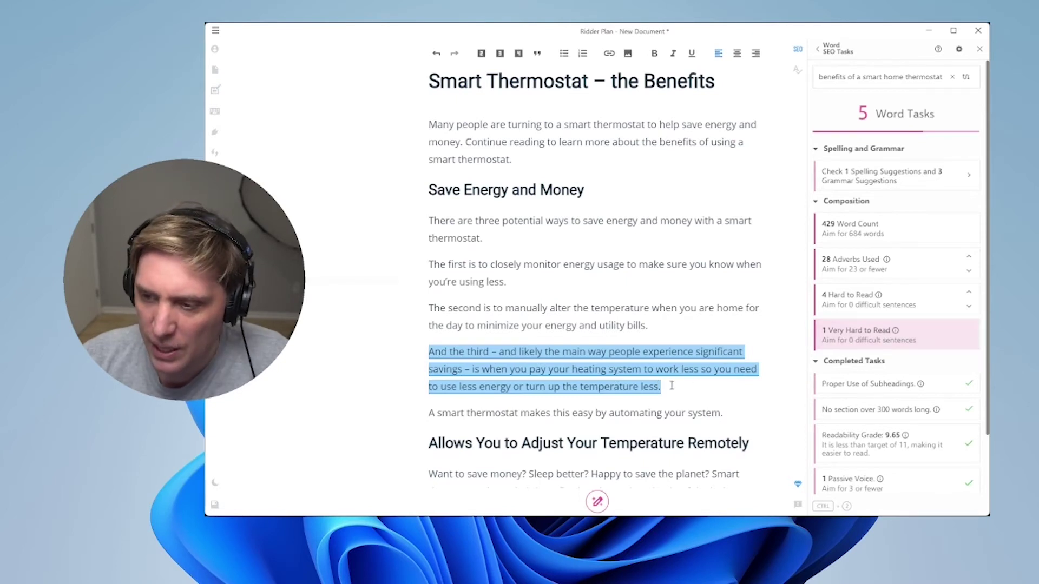
pyautogui.moveTo(672, 386); pyautogui.dragTo(430, 351)
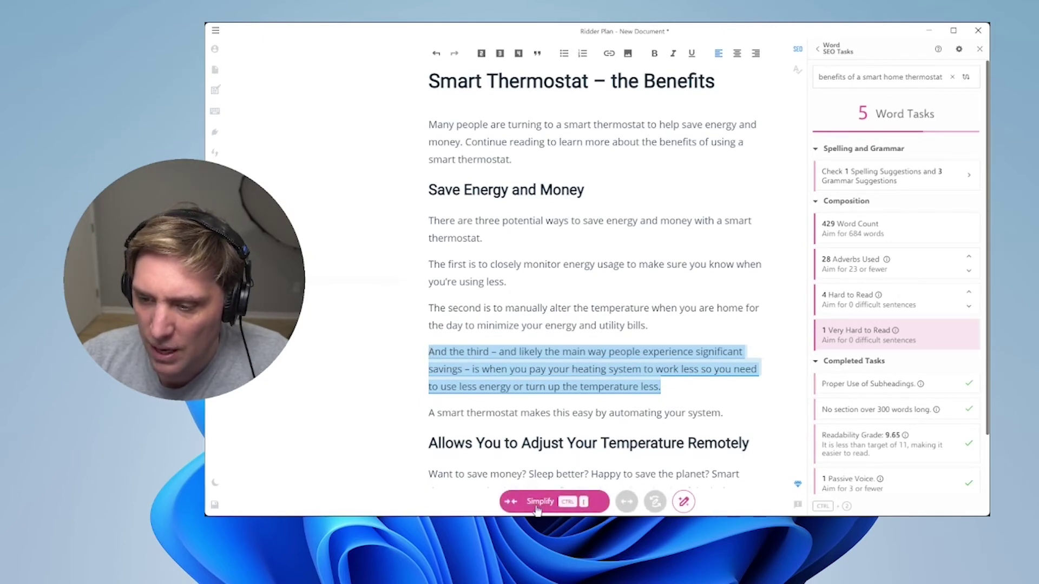
pyautogui.click(538, 507)
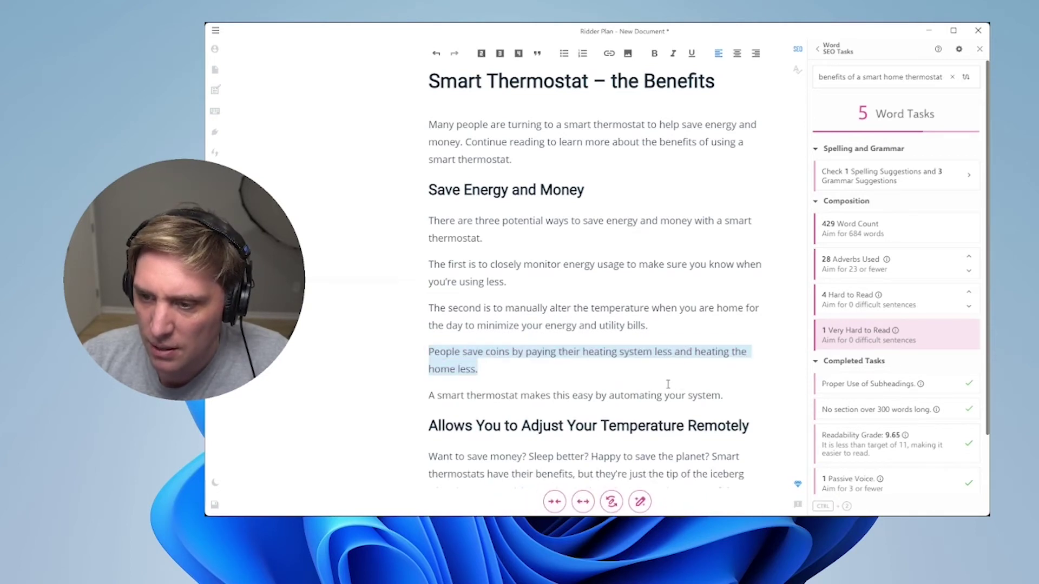
# Step: Accept the simplified sentence and replace 'coins' with 'money' so it reads 'People save money by paying…'
pyautogui.click(491, 352)
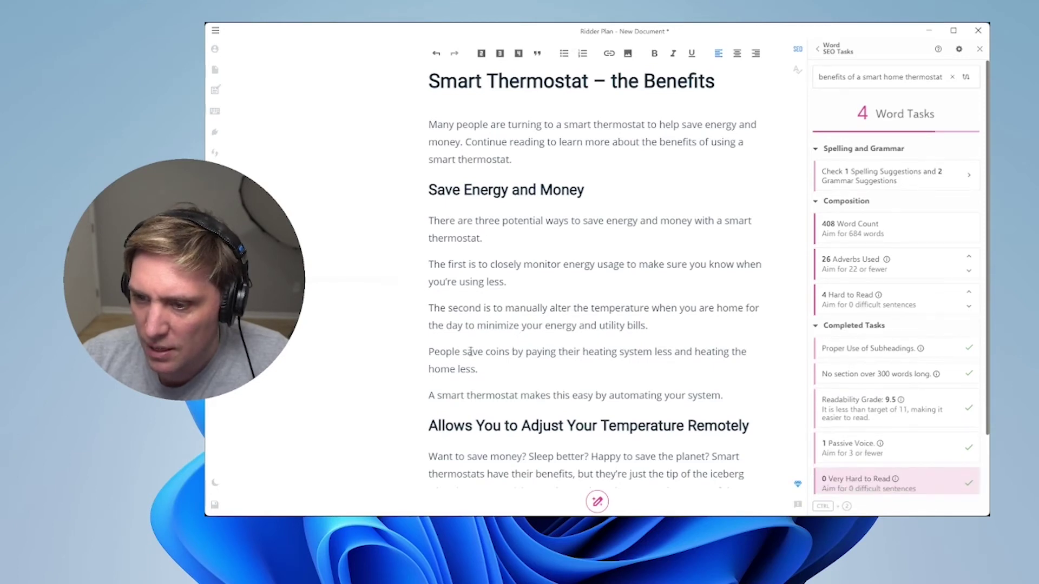
pyautogui.doubleClick(493, 353)
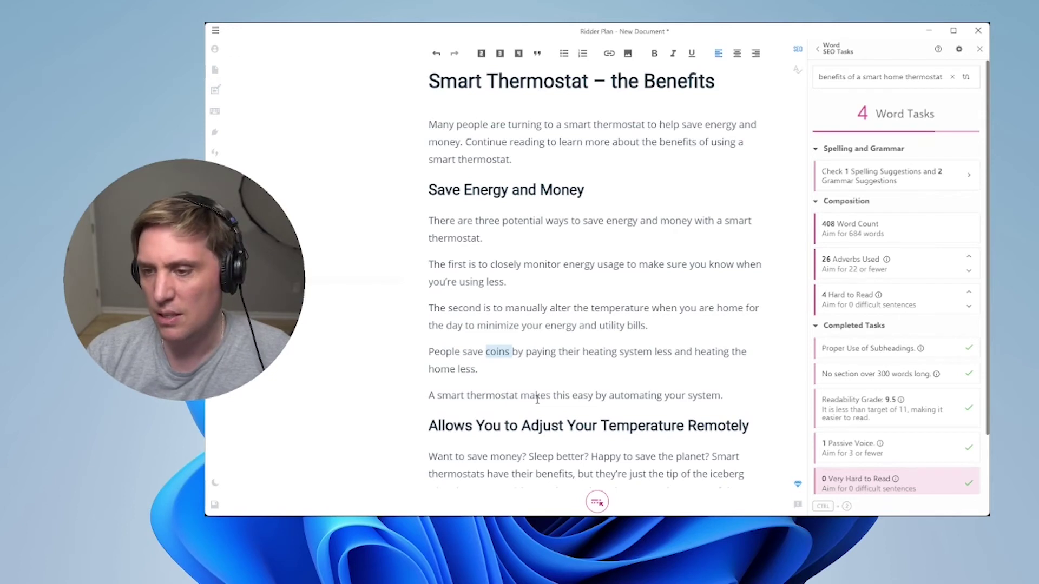
pyautogui.write('money by')
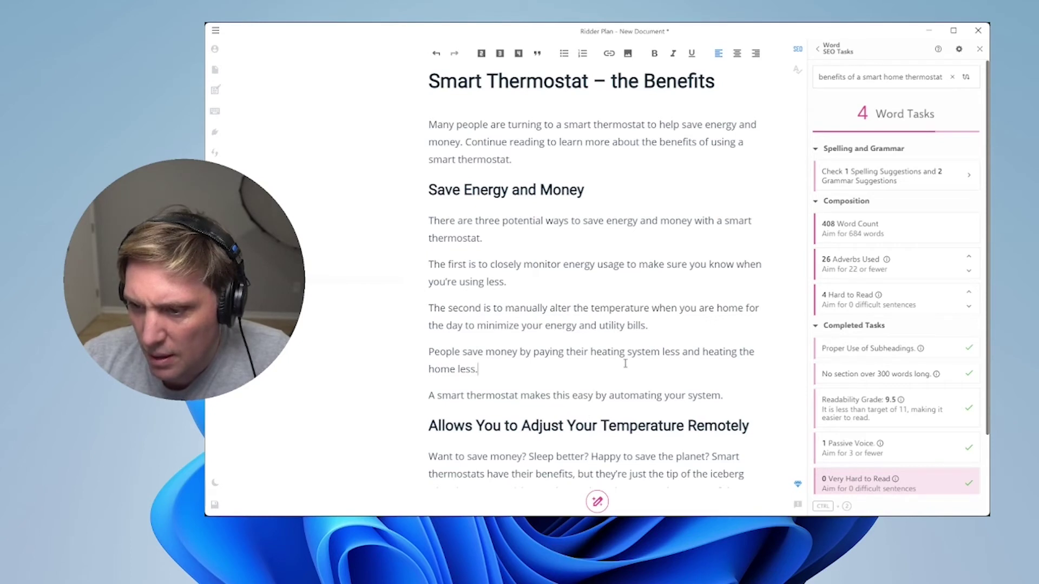
pyautogui.tripleClick(587, 365)
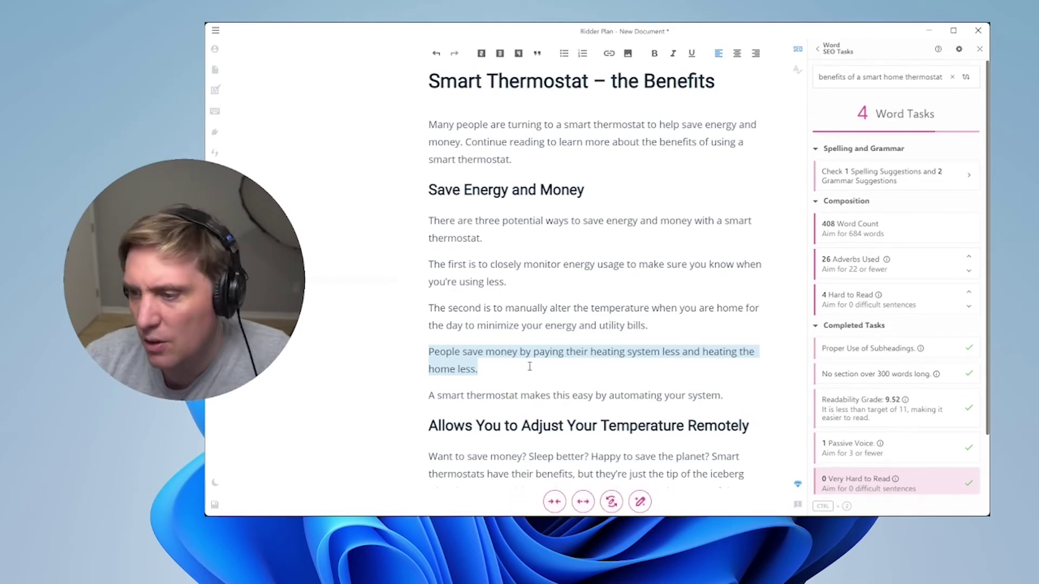
pyautogui.click(512, 371)
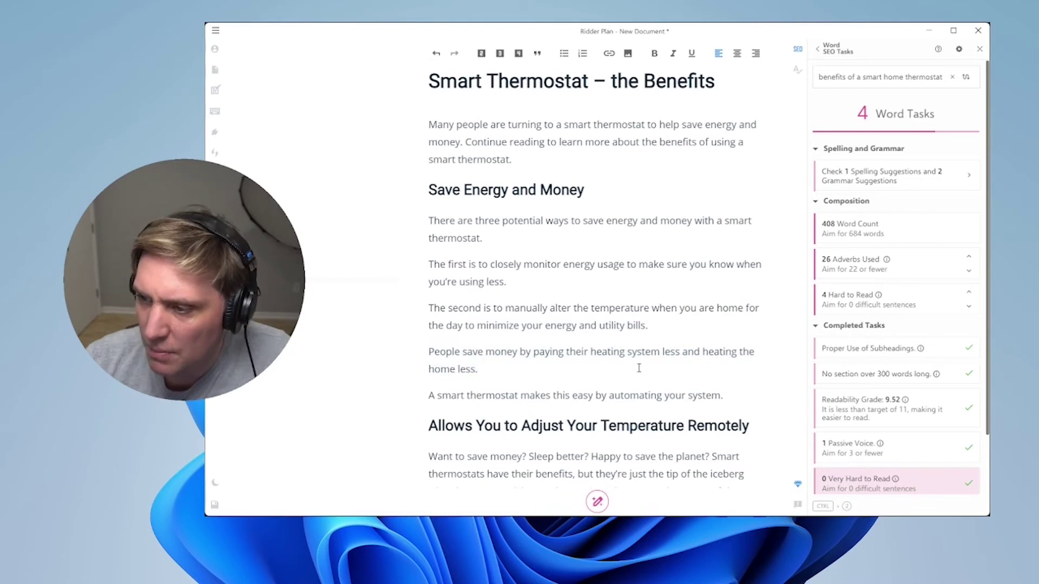
pyautogui.scroll(-1, 609, 355)
pyautogui.scroll(-2, 609, 355)
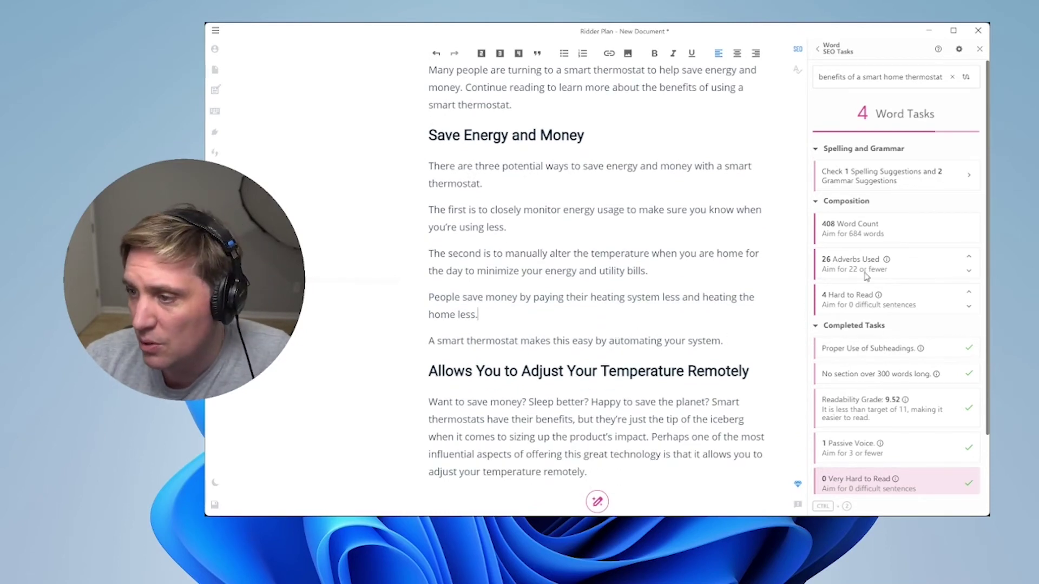
# Step: Copy the article headline as the meta title via Document Tasks, raising the score to 83%
pyautogui.click(818, 51)
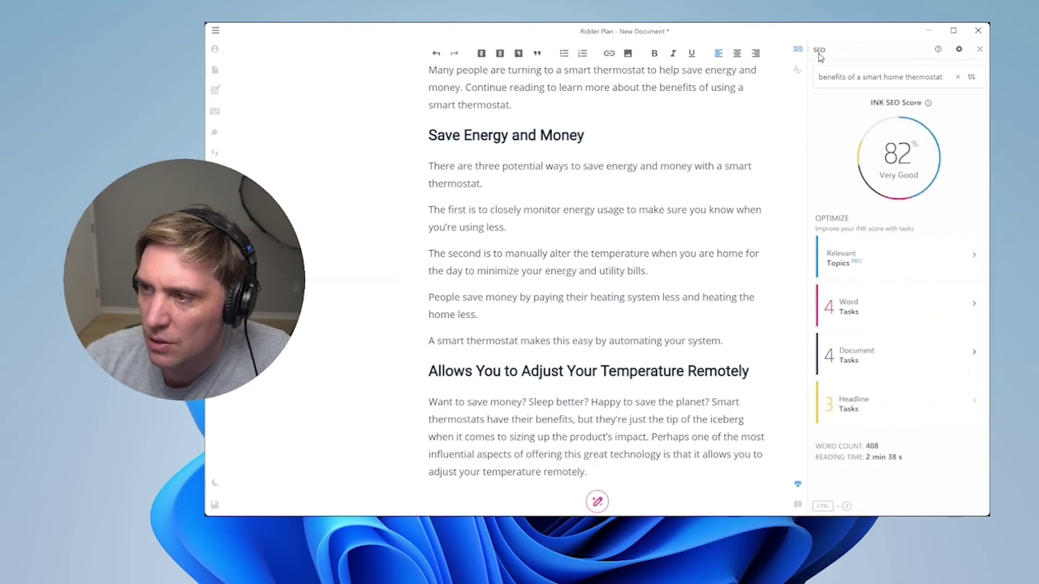
pyautogui.scroll(1, 594, 293)
pyautogui.click(870, 358)
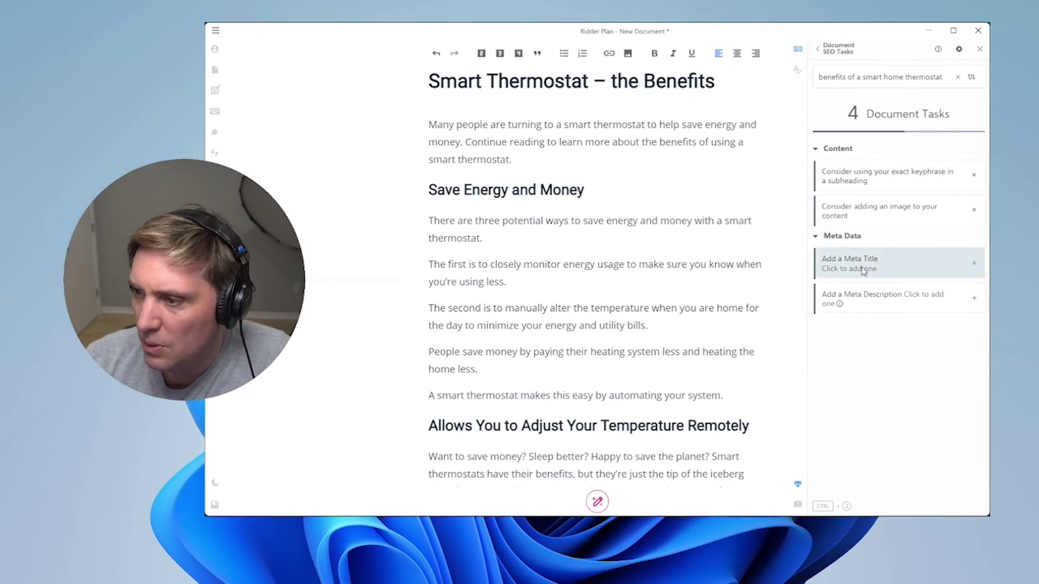
pyautogui.click(863, 269)
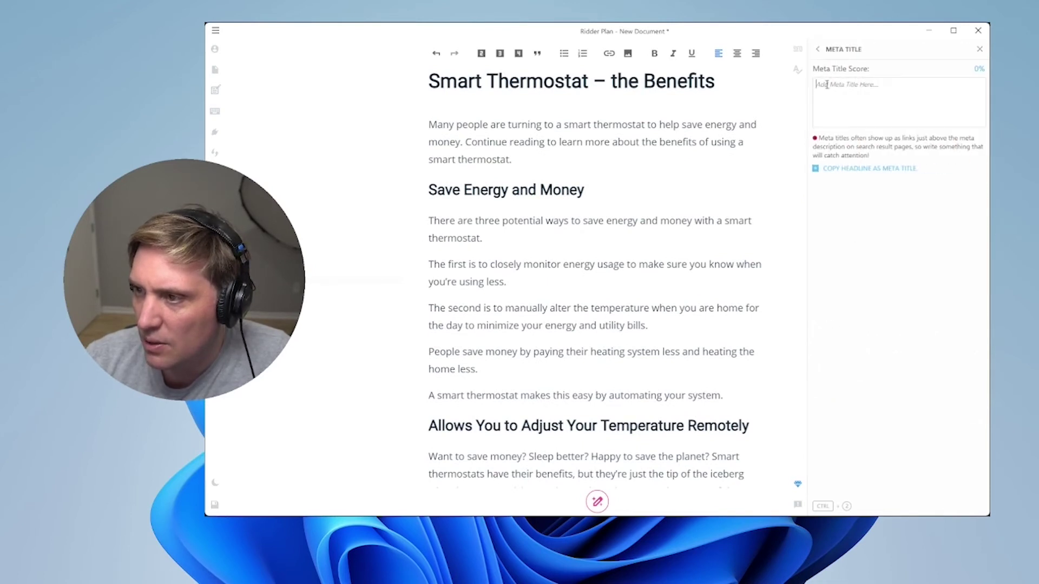
pyautogui.click(831, 172)
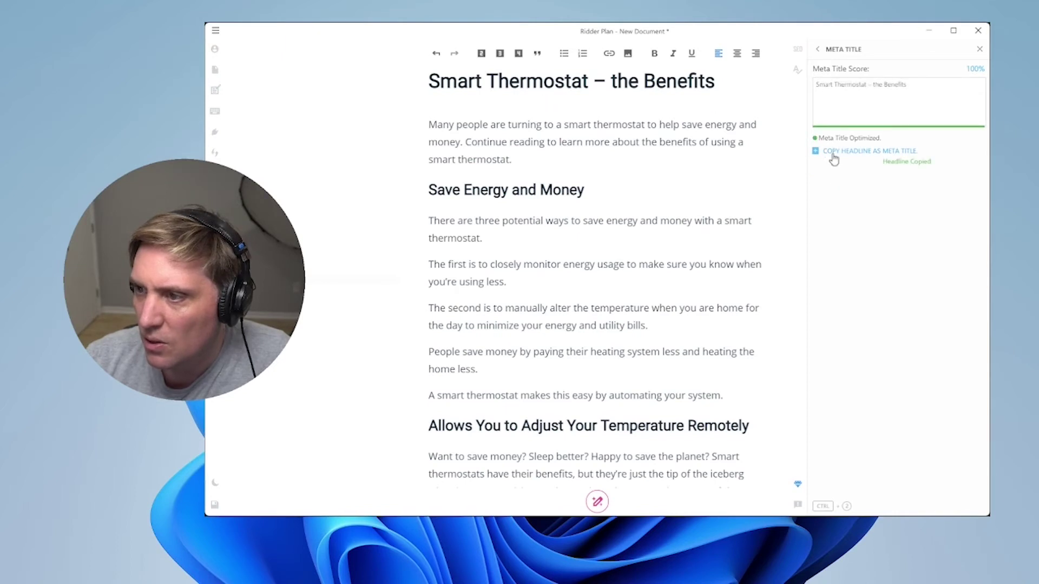
pyautogui.click(819, 51)
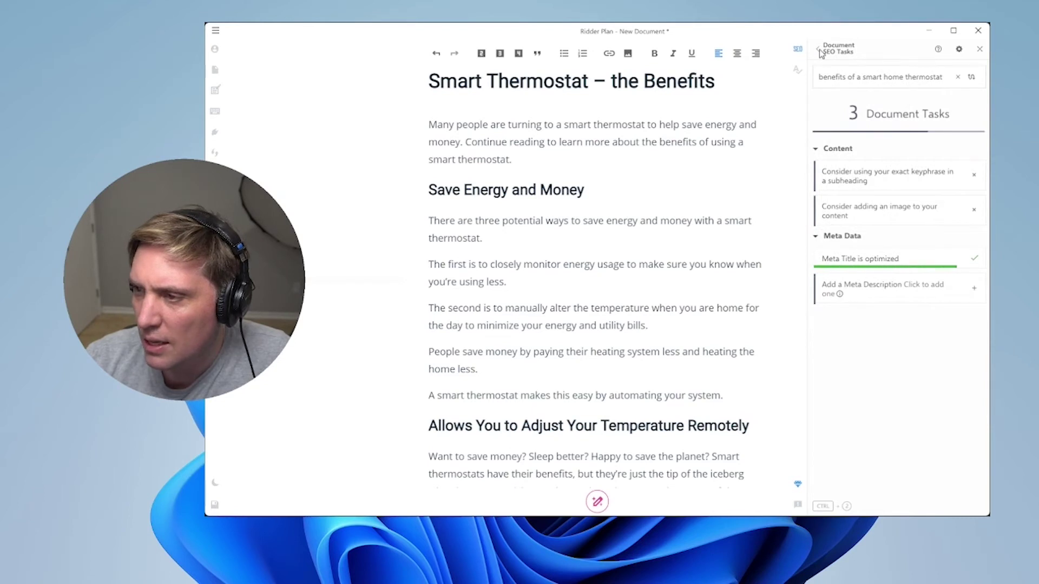
pyautogui.click(818, 50)
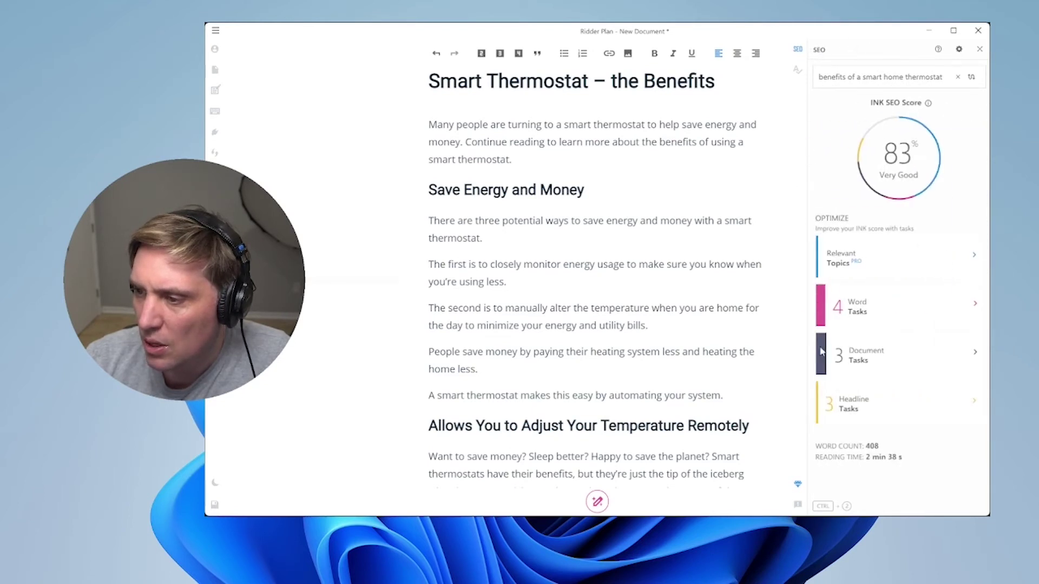
# Step: Review headline relevance details under Headline Tasks and return to the SEO overview
pyautogui.click(837, 412)
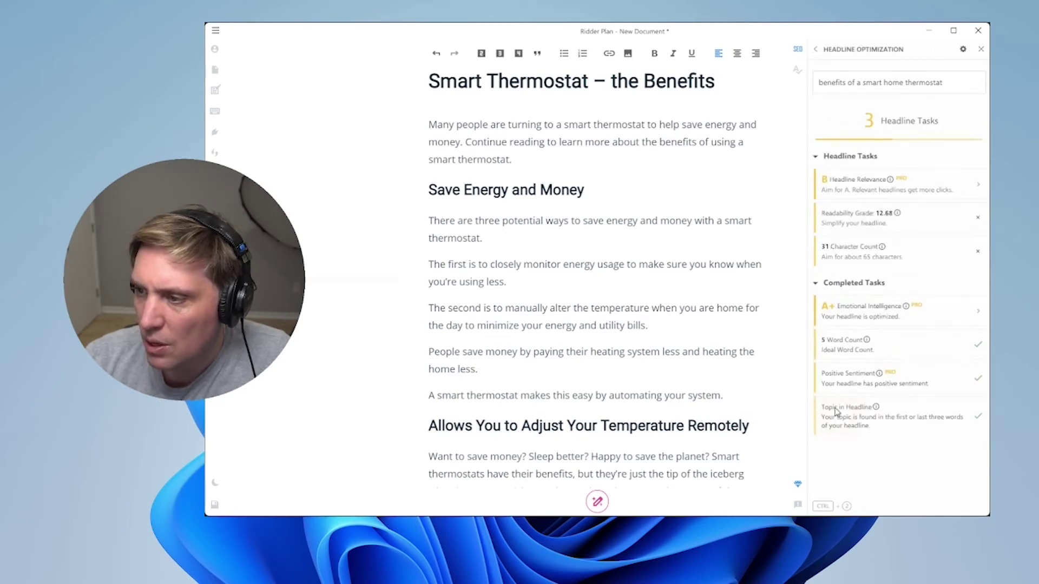
pyautogui.click(847, 191)
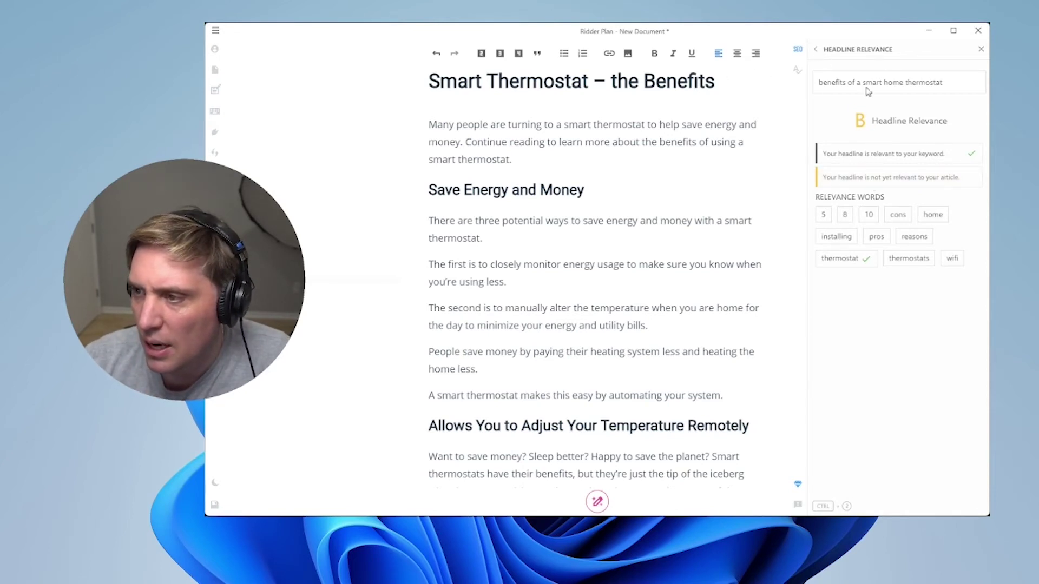
pyautogui.click(815, 49)
pyautogui.click(816, 49)
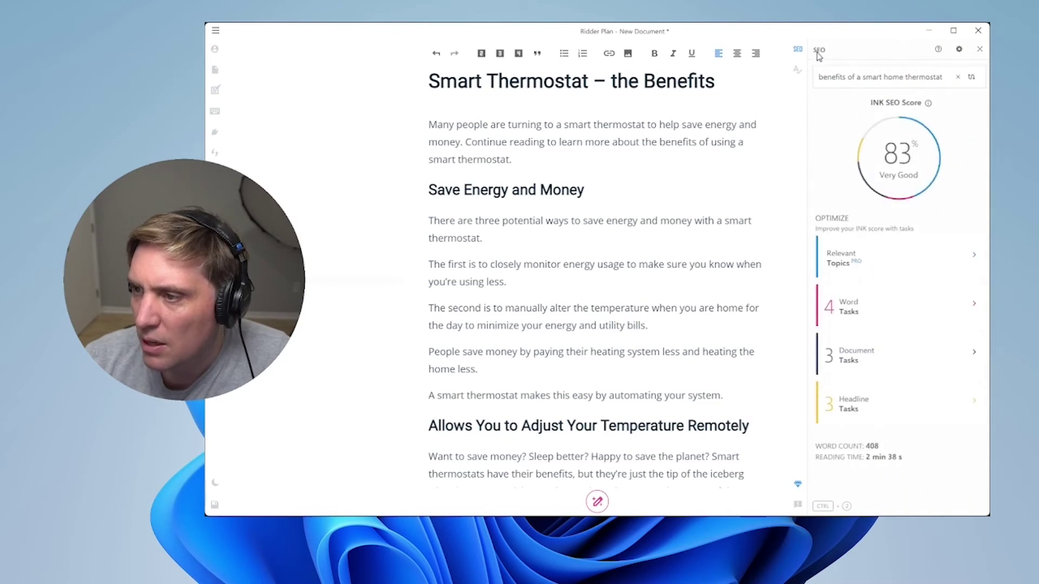
# Step: Browse the topical relevance sources for the keyphrase, expanding a couple of excerpts
pyautogui.click(863, 265)
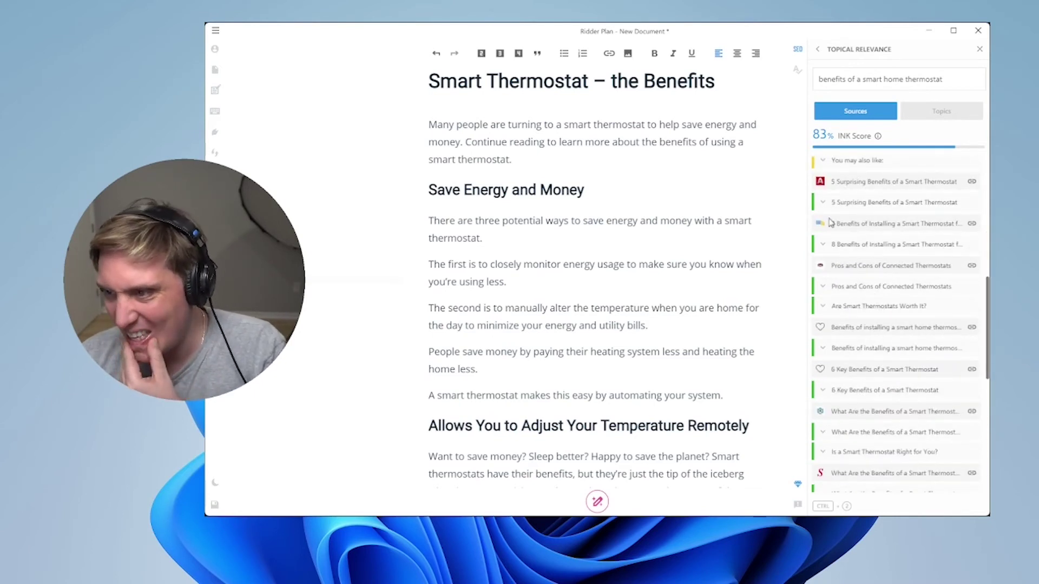
pyautogui.scroll(2, 822, 212)
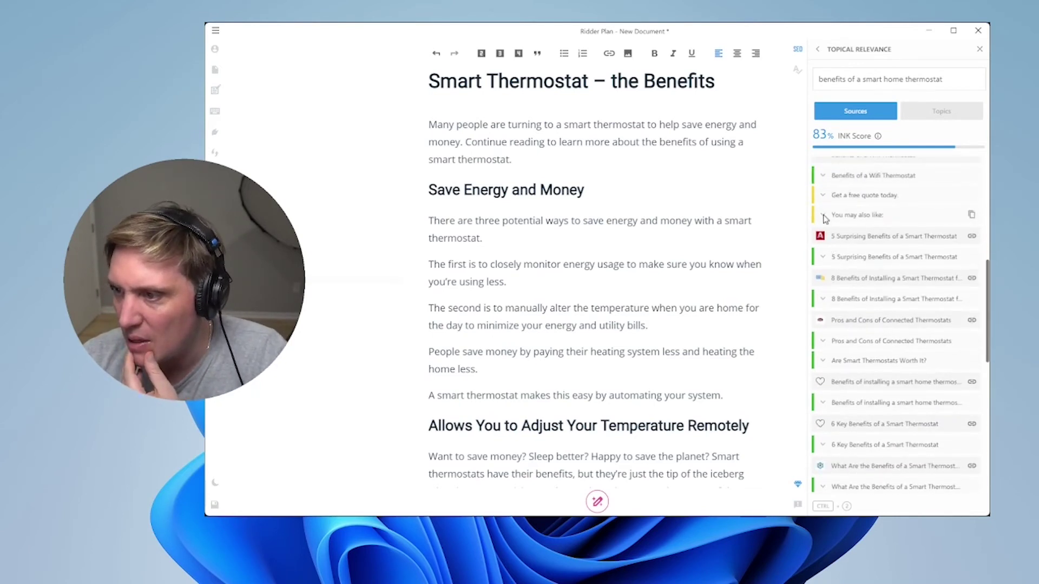
pyautogui.click(824, 216)
pyautogui.click(824, 218)
pyautogui.scroll(-3, 825, 219)
pyautogui.scroll(-2, 824, 220)
pyautogui.click(827, 219)
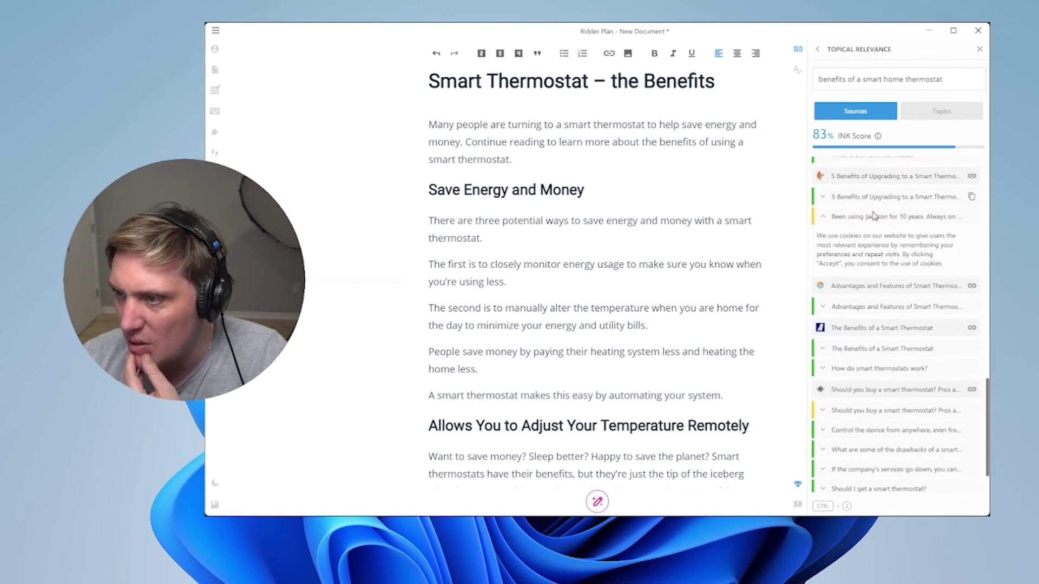
pyautogui.scroll(10, 845, 227)
# Step: Start analyzing relevant topics for the keyphrase
pyautogui.click(929, 114)
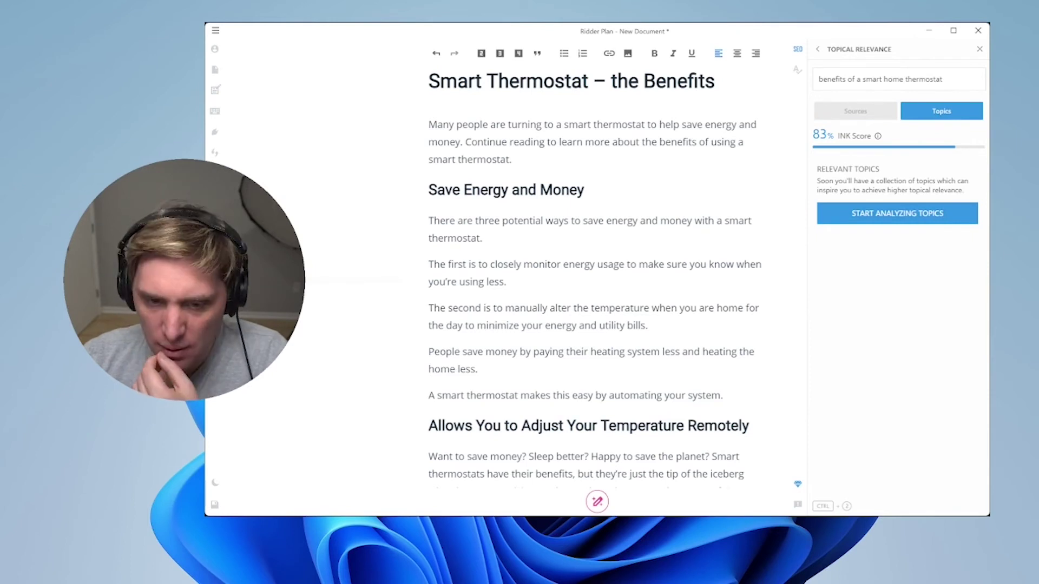
pyautogui.click(891, 213)
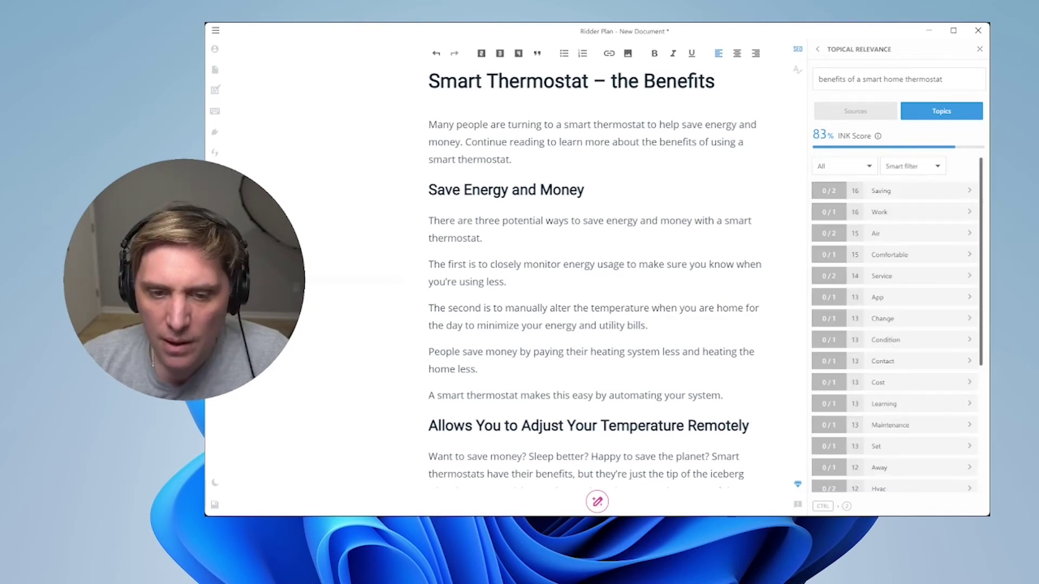
pyautogui.moveTo(893, 253)
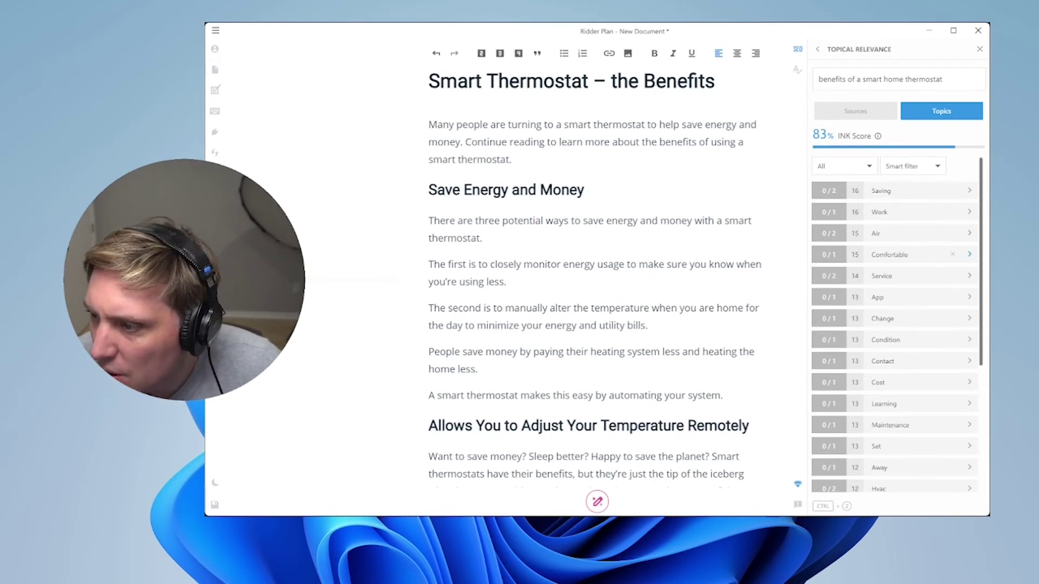
# Step: Insert the '5 Surprising Benefits' comfortable-temperature excerpt as a cited paragraph below Easy to Install
pyautogui.click(969, 254)
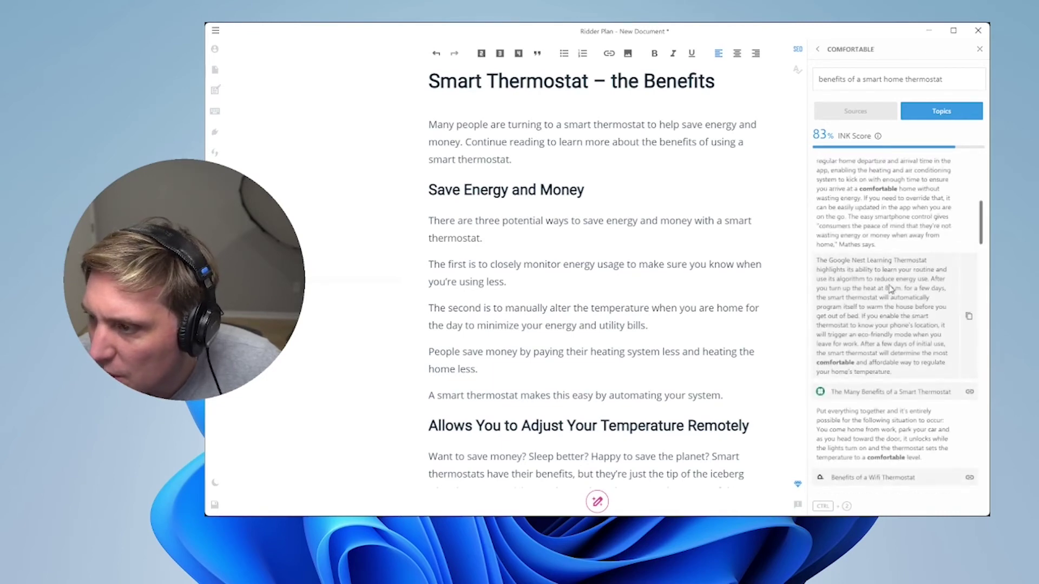
pyautogui.scroll(-10, 545, 309)
pyautogui.scroll(-3, 562, 320)
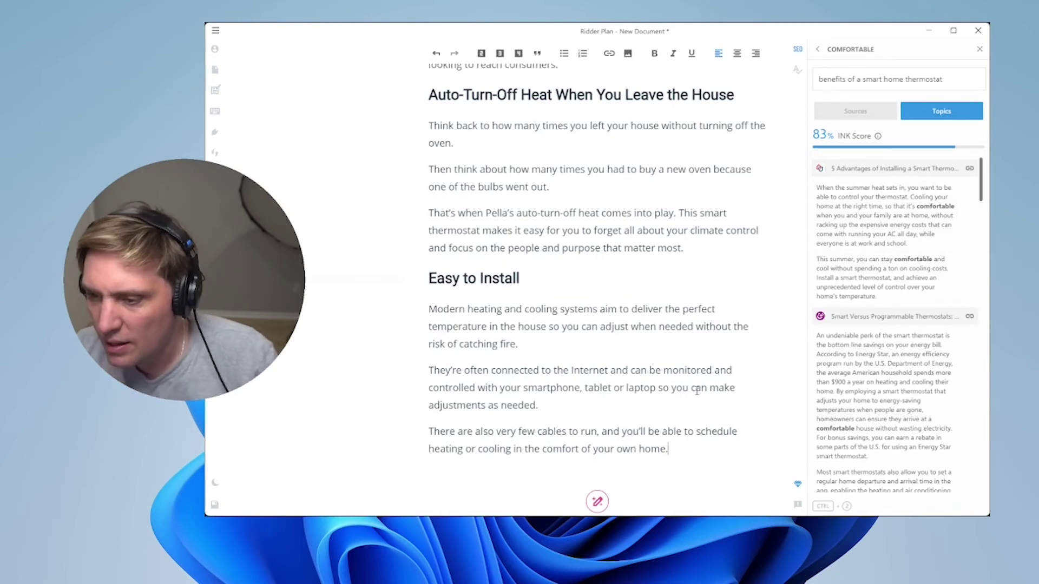
pyautogui.click(569, 475)
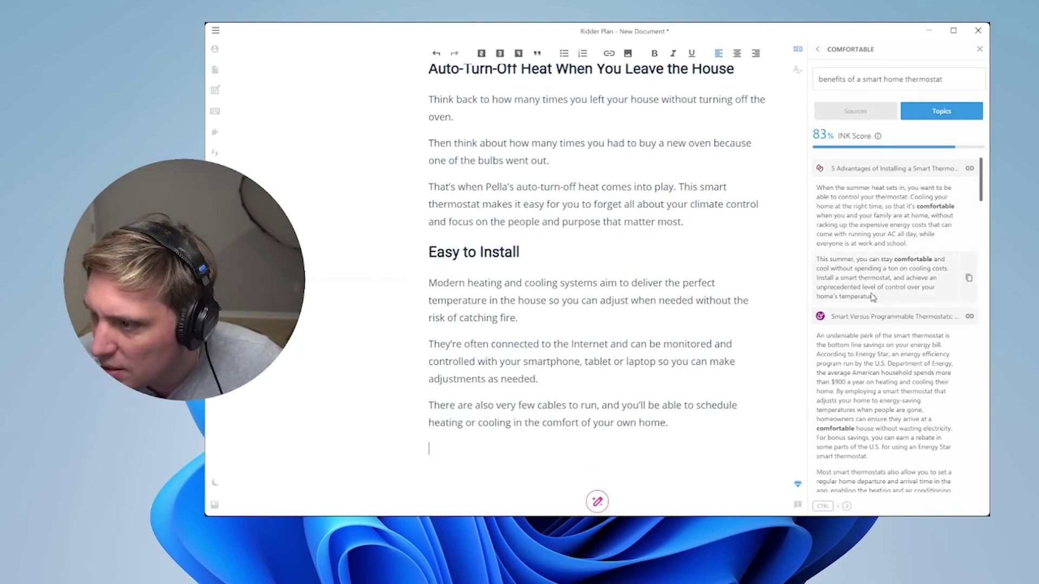
pyautogui.scroll(-1, 876, 370)
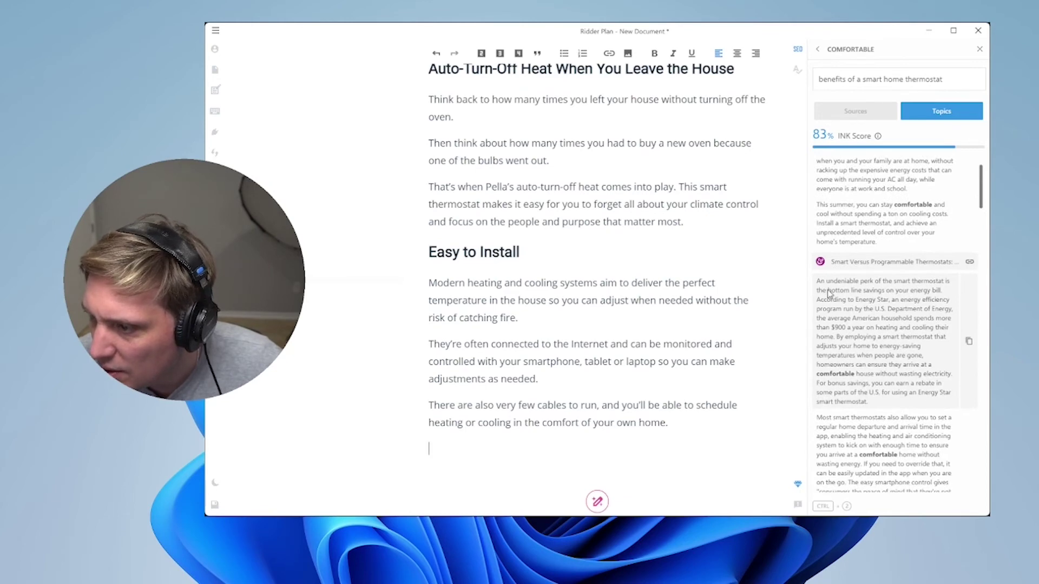
pyautogui.scroll(-1, 878, 345)
pyautogui.scroll(-3, 877, 349)
pyautogui.scroll(-1, 876, 357)
pyautogui.scroll(-3, 872, 360)
pyautogui.moveTo(883, 318)
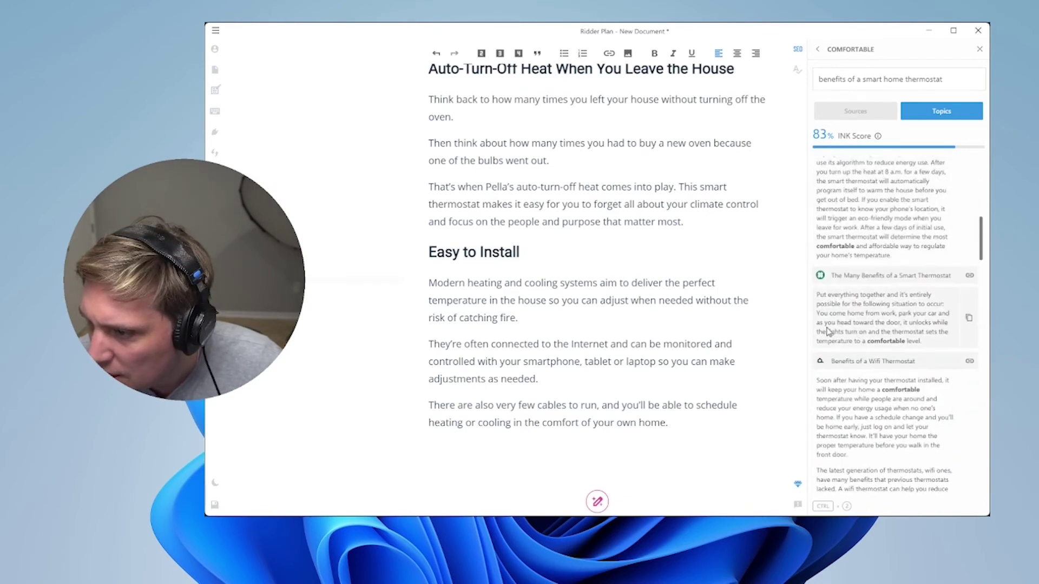
pyautogui.scroll(-2, 862, 326)
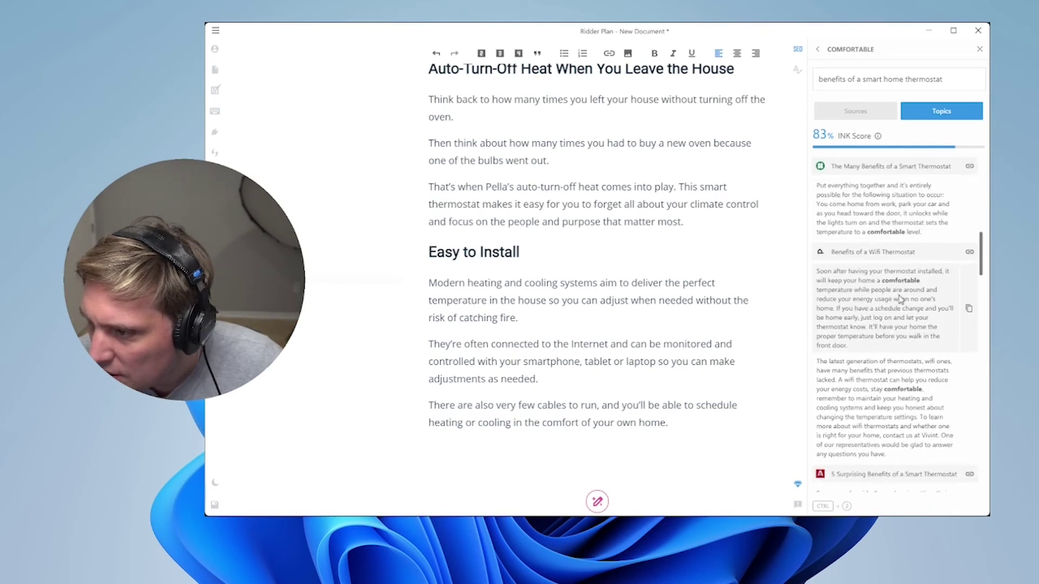
pyautogui.scroll(-2, 897, 305)
pyautogui.scroll(-1, 877, 329)
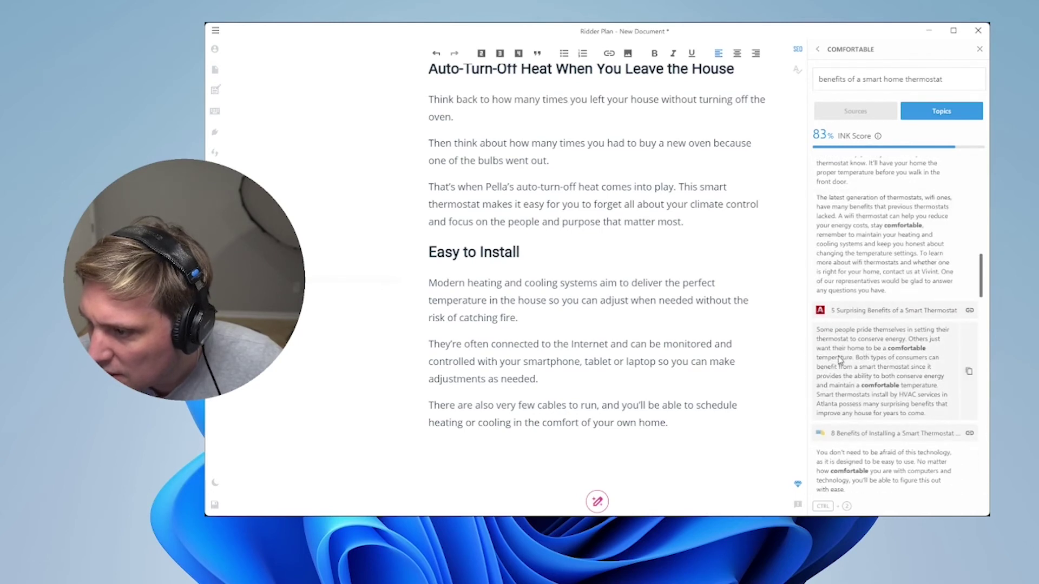
pyautogui.scroll(-1, 893, 353)
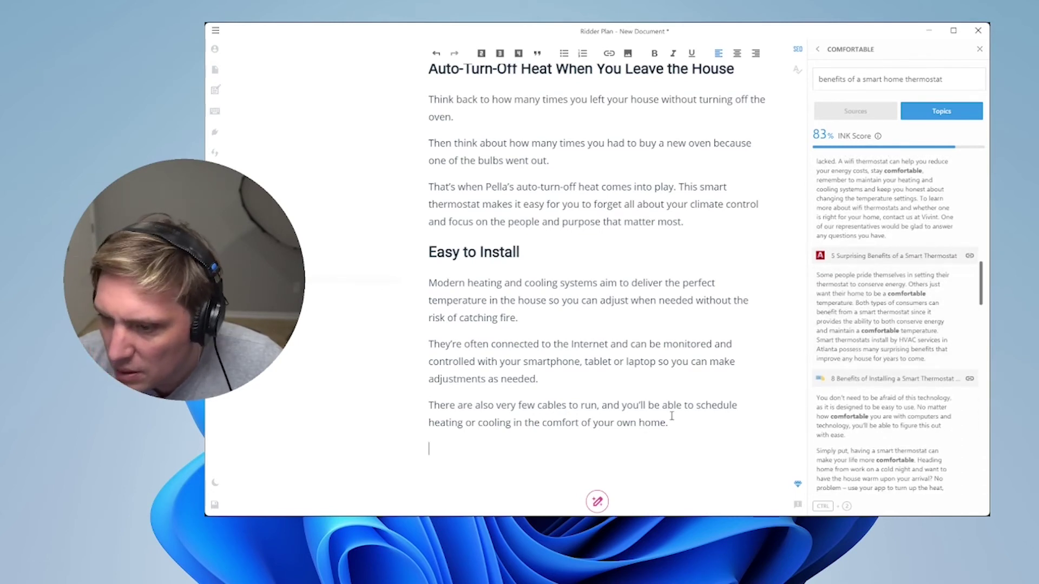
pyautogui.click(871, 321)
pyautogui.scroll(-2, 578, 381)
pyautogui.click(702, 315)
pyautogui.press('Return')
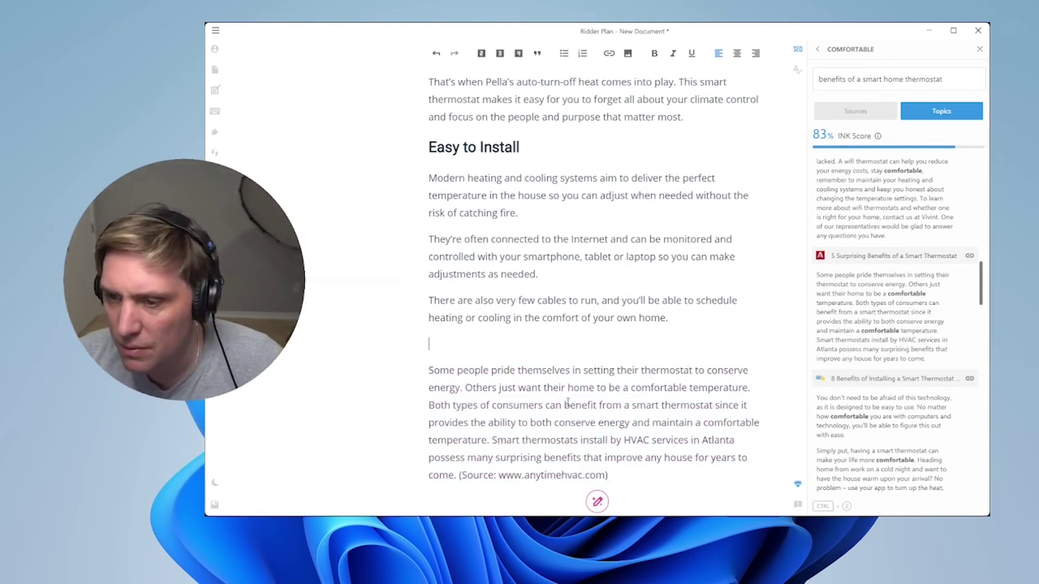
# Step: Make the blank line a Heading 2 and generate AI headings, regenerating twice
pyautogui.click(481, 53)
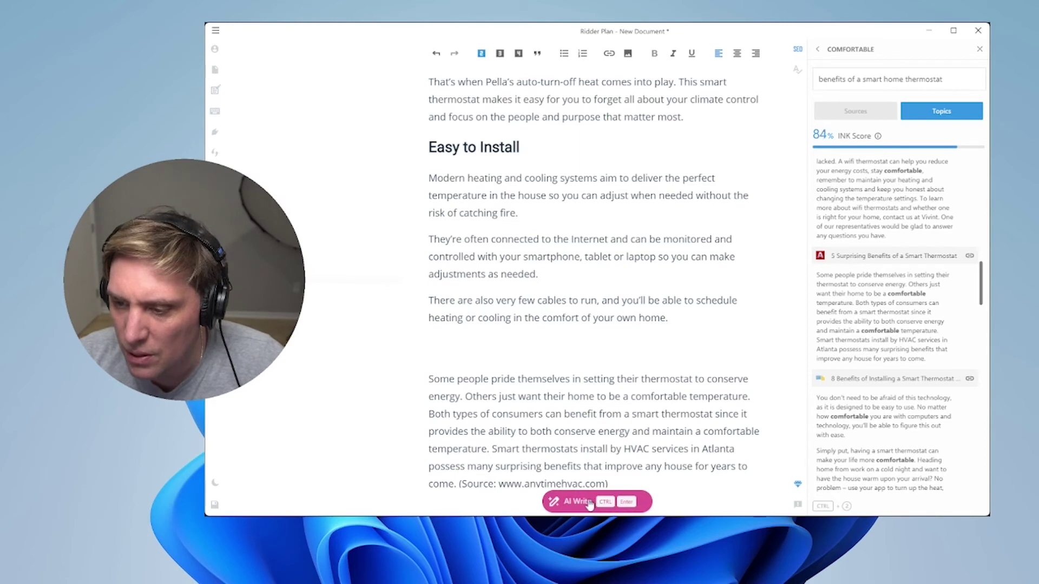
pyautogui.click(590, 504)
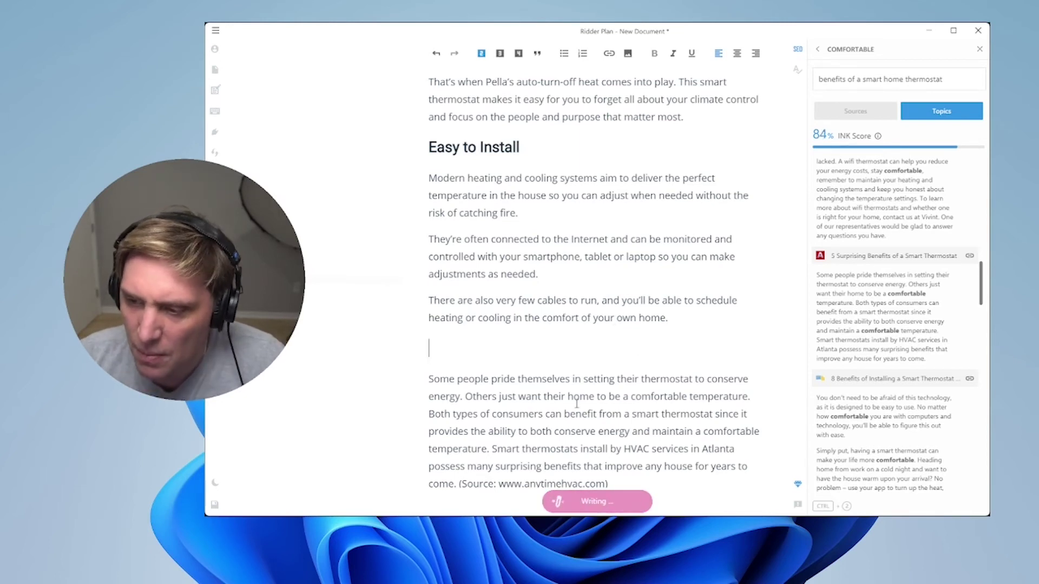
pyautogui.click(597, 502)
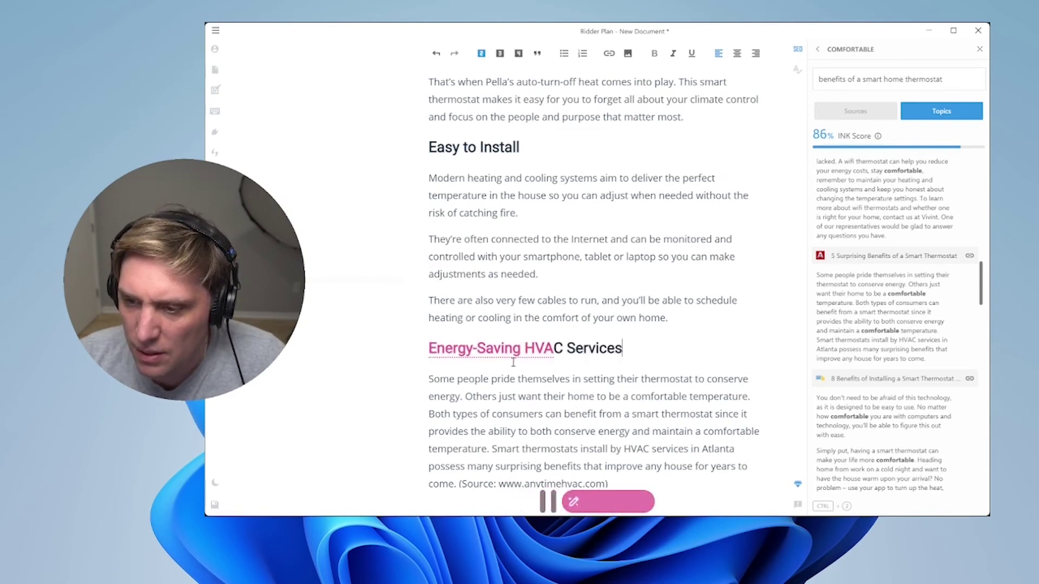
pyautogui.click(598, 501)
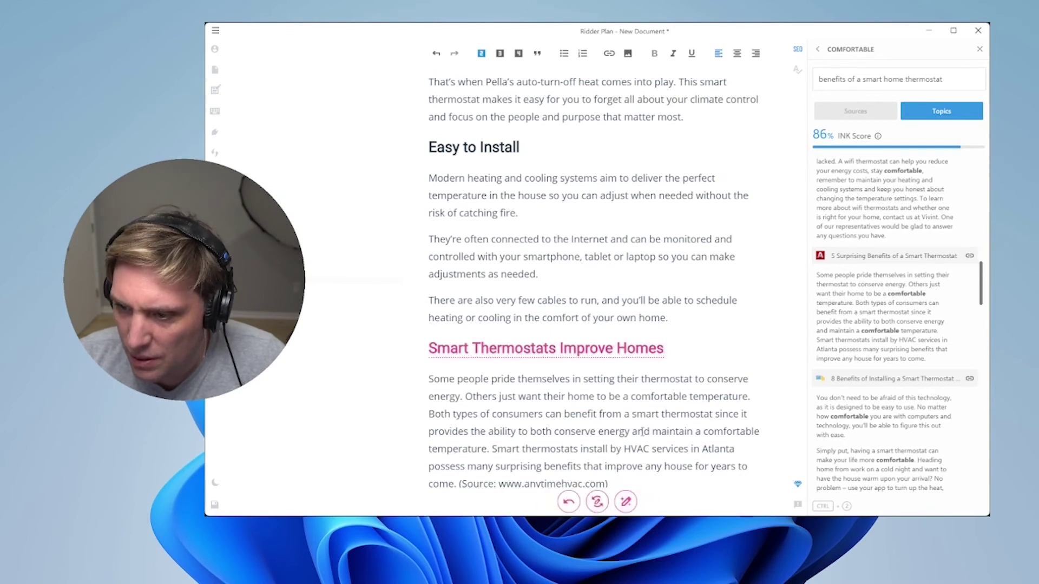
# Step: Edit the heading to 'Smart Thermostats Improve Home Comfort' and keep it
pyautogui.click(668, 350)
pyautogui.press('BackSpace')
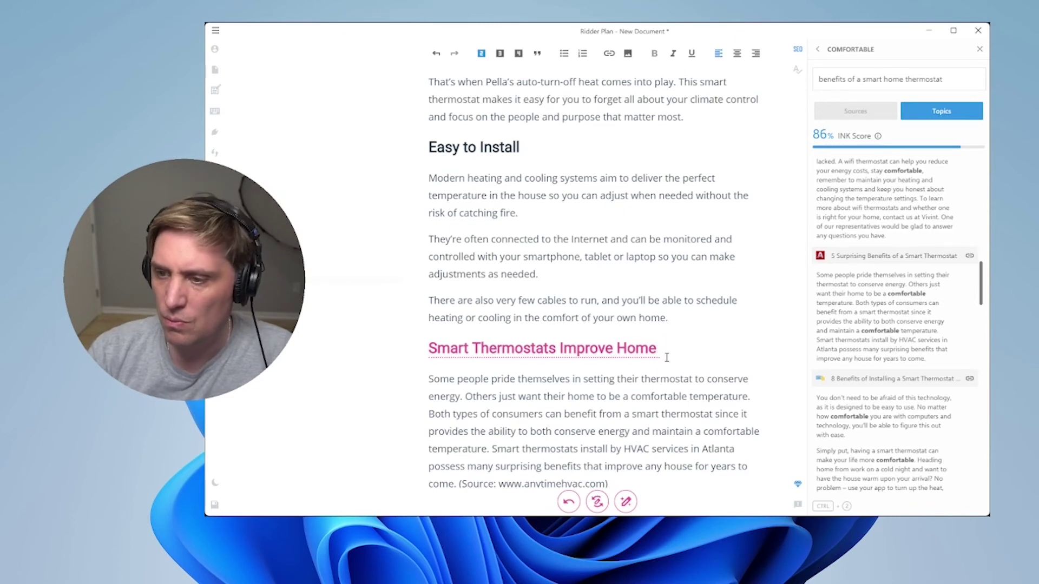
pyautogui.write('Comfort')
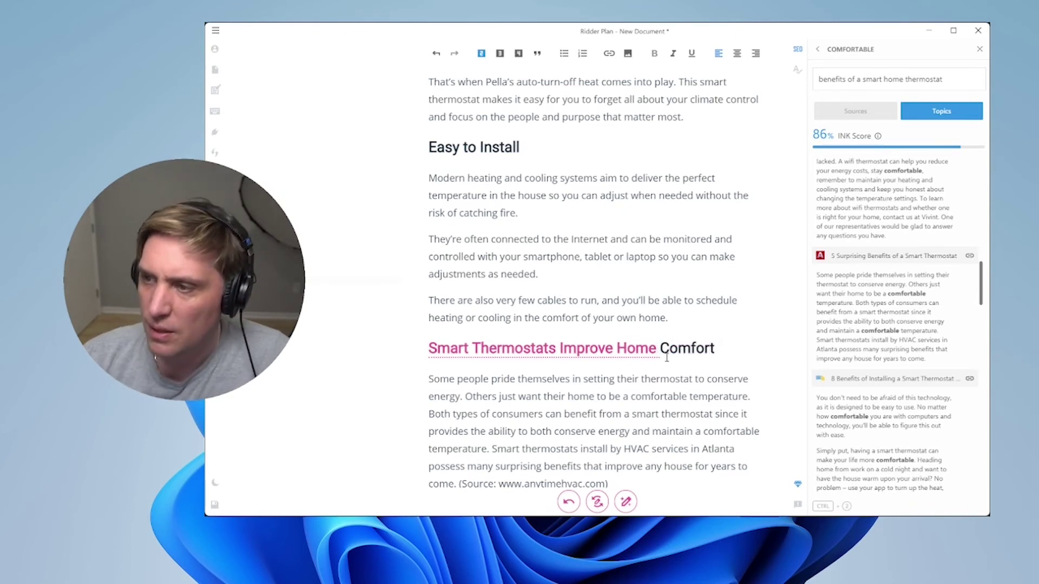
pyautogui.click(651, 396)
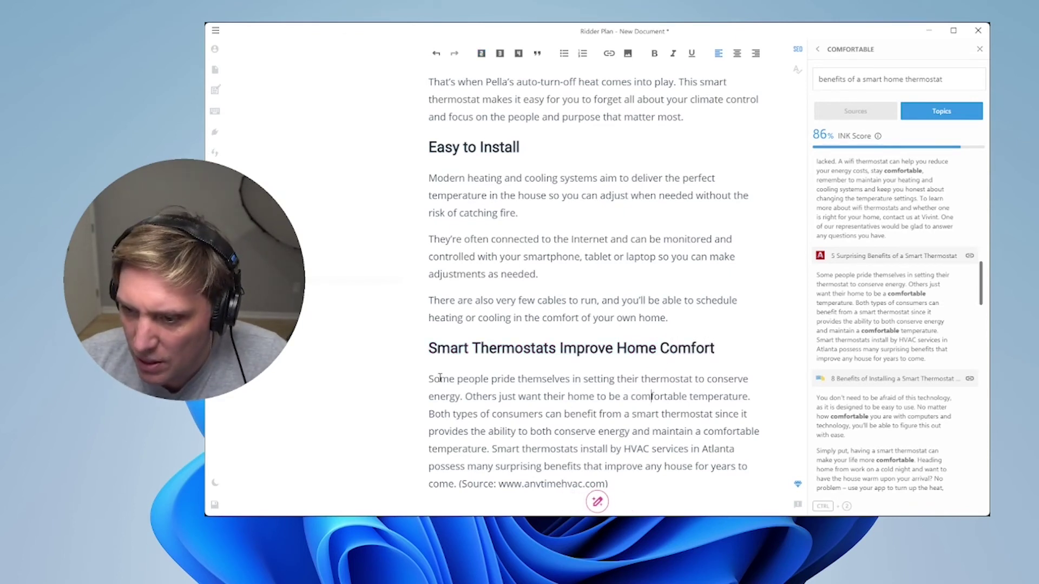
pyautogui.moveTo(439, 379); pyautogui.dragTo(465, 396)
pyautogui.click(621, 471)
pyautogui.scroll(-1, 619, 455)
pyautogui.moveTo(617, 451); pyautogui.dragTo(485, 441)
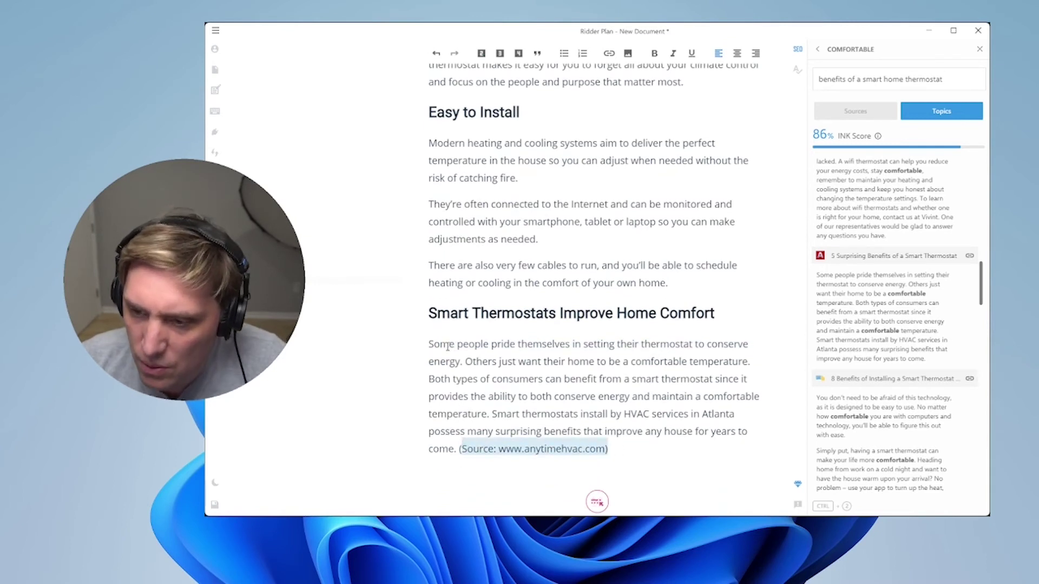
# Step: Delete the comfort paragraph's last sentence along with its source citation
pyautogui.click(617, 451)
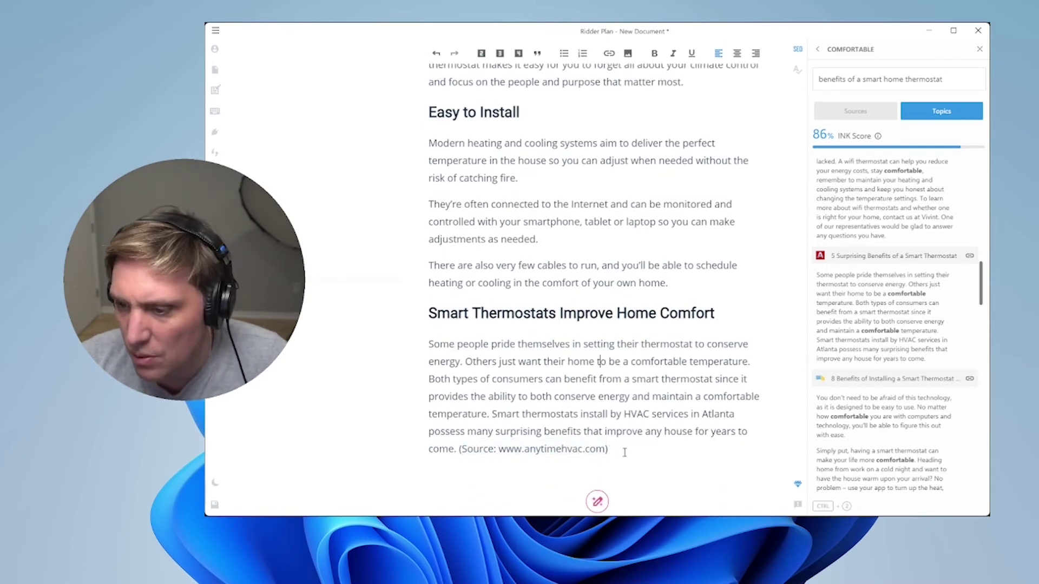
pyautogui.moveTo(623, 452); pyautogui.dragTo(493, 415)
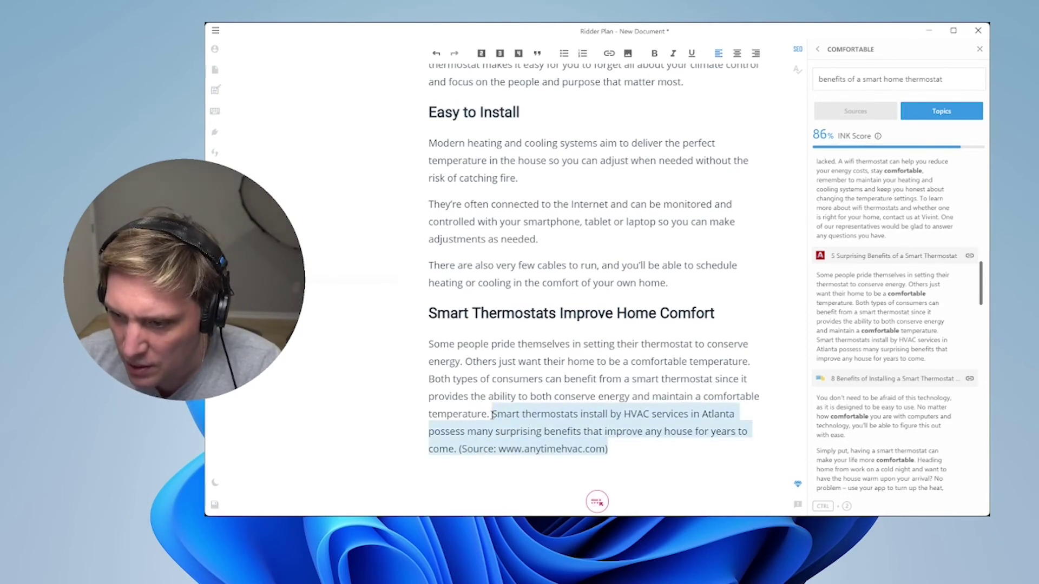
pyautogui.press('BackSpace')
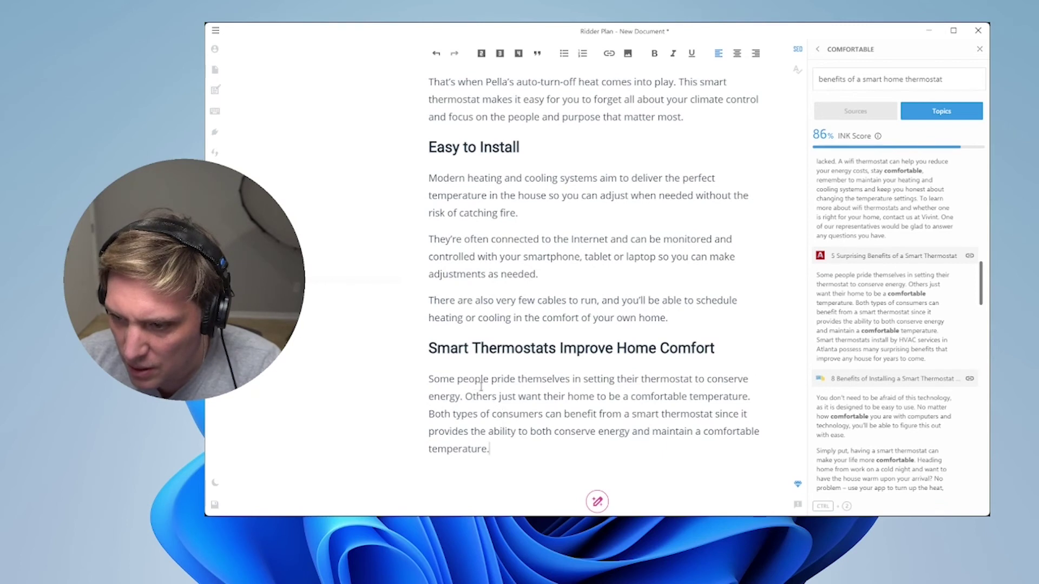
# Step: Rewrite the paragraph's first sentence and the comfortable-temperature sentence with AI
pyautogui.moveTo(477, 382); pyautogui.dragTo(462, 398)
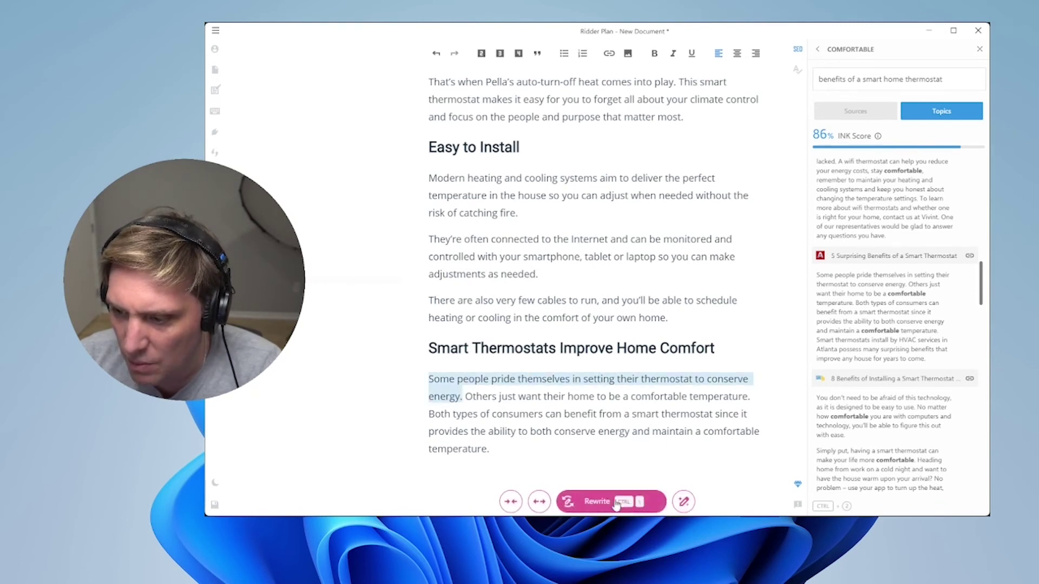
pyautogui.click(614, 504)
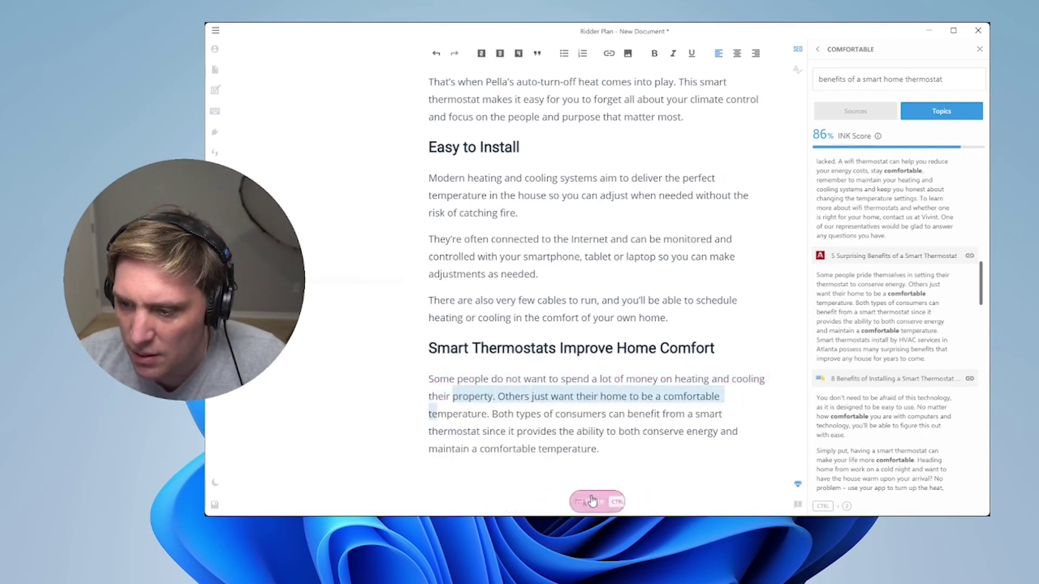
pyautogui.click(492, 431)
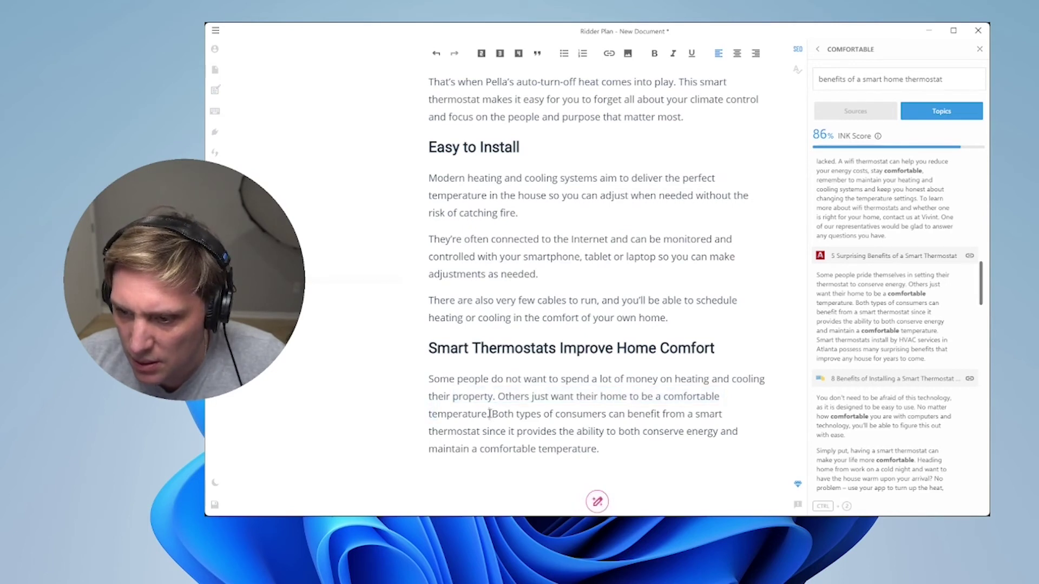
pyautogui.moveTo(499, 396); pyautogui.dragTo(489, 414)
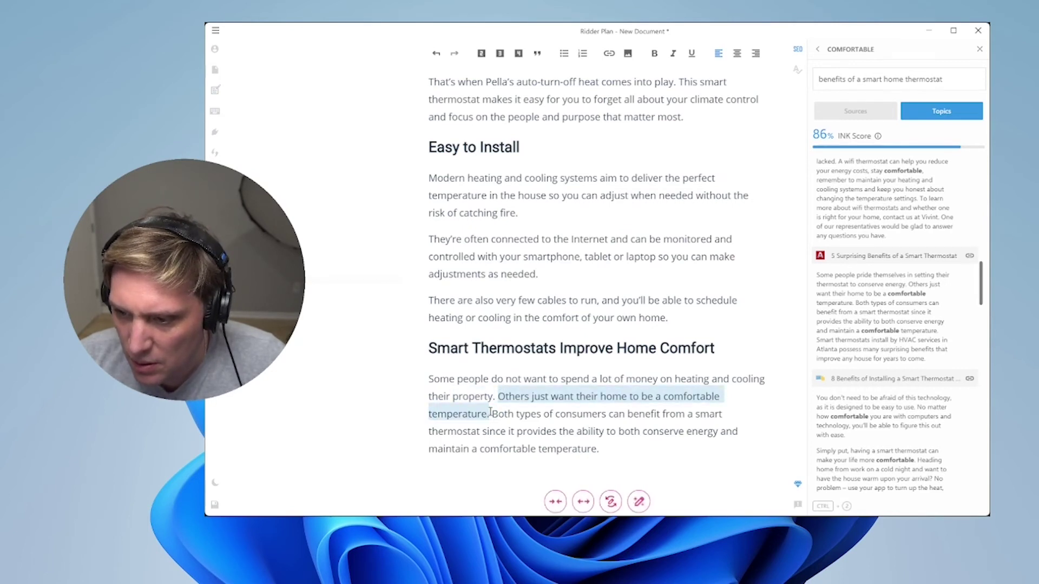
pyautogui.click(612, 503)
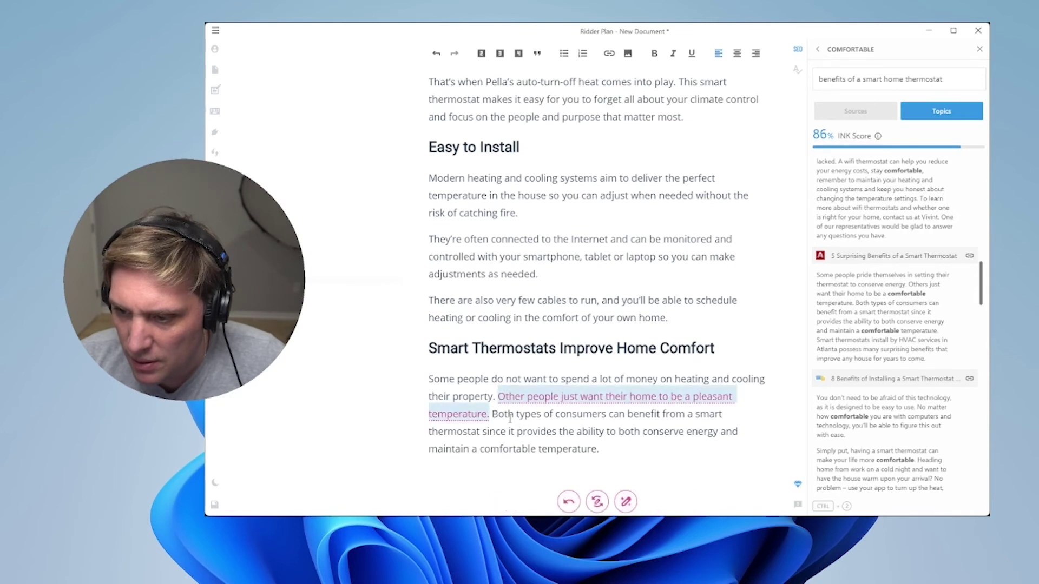
# Step: Simplify the 'Both types of consumers' sentence with AI and keep it
pyautogui.moveTo(493, 414); pyautogui.dragTo(600, 449)
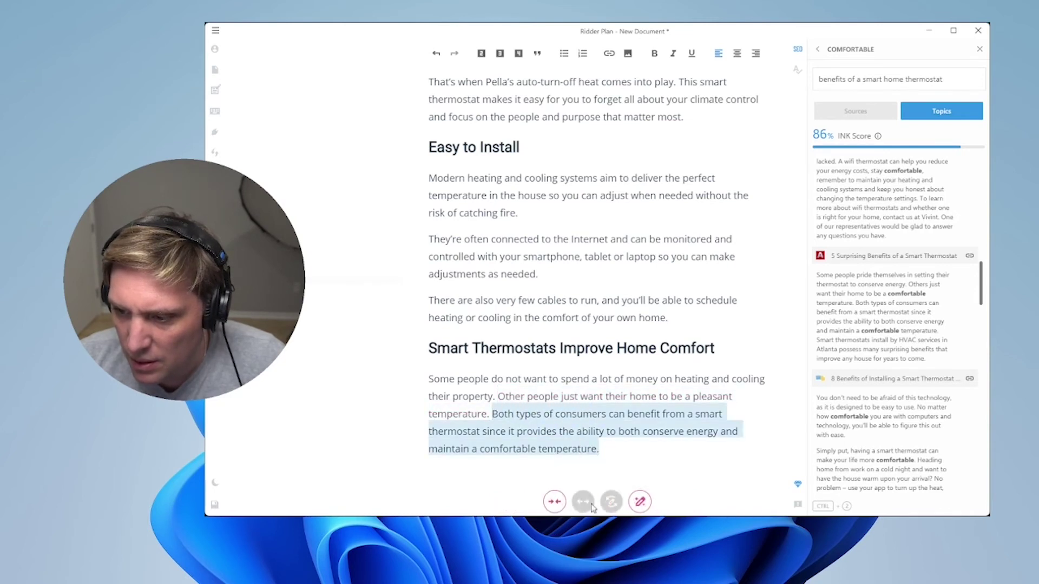
pyautogui.click(557, 505)
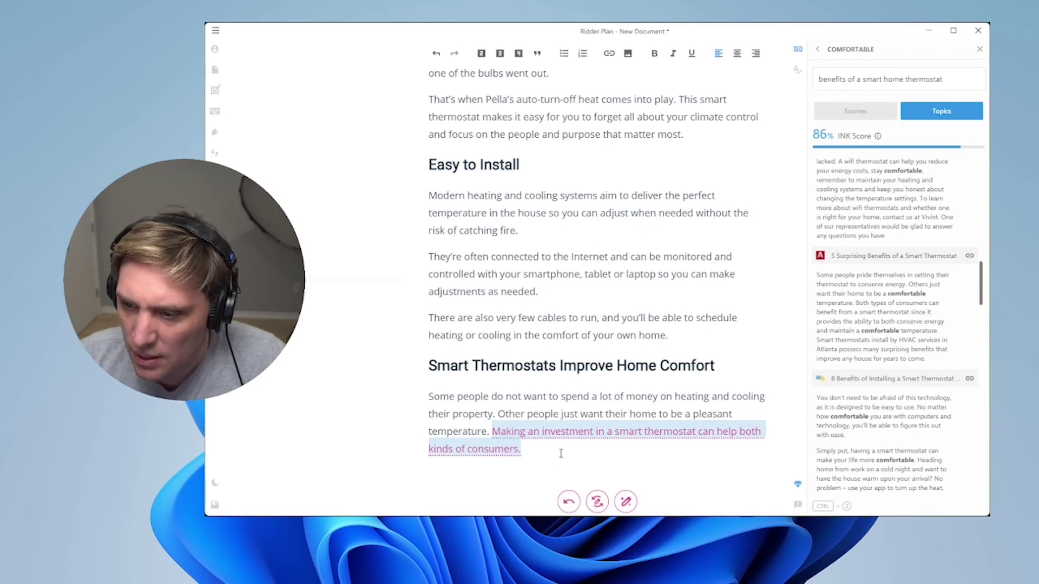
pyautogui.click(560, 453)
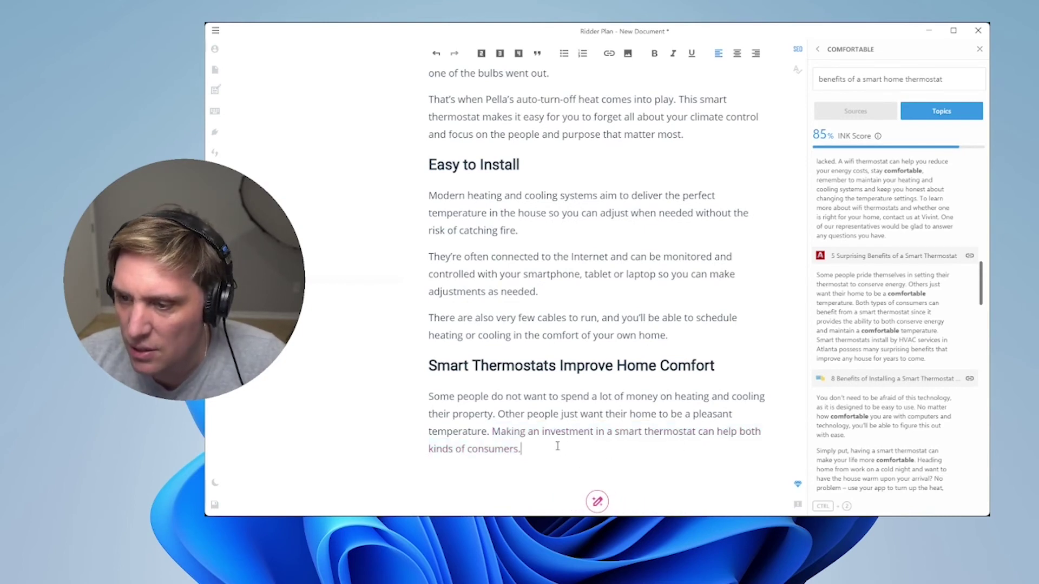
pyautogui.moveTo(549, 446)
pyautogui.mouseDown()
pyautogui.moveTo(430, 395)
pyautogui.moveTo(536, 449)
pyautogui.mouseUp()
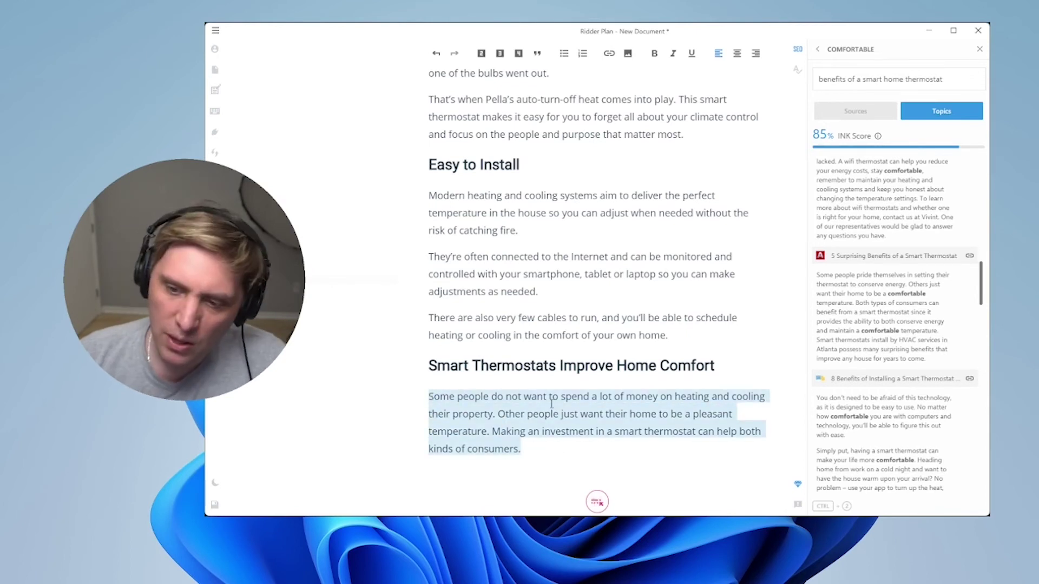
pyautogui.click(564, 467)
pyautogui.scroll(-3, 879, 381)
pyautogui.scroll(-3, 861, 349)
pyautogui.scroll(-3, 846, 321)
pyautogui.scroll(-3, 858, 377)
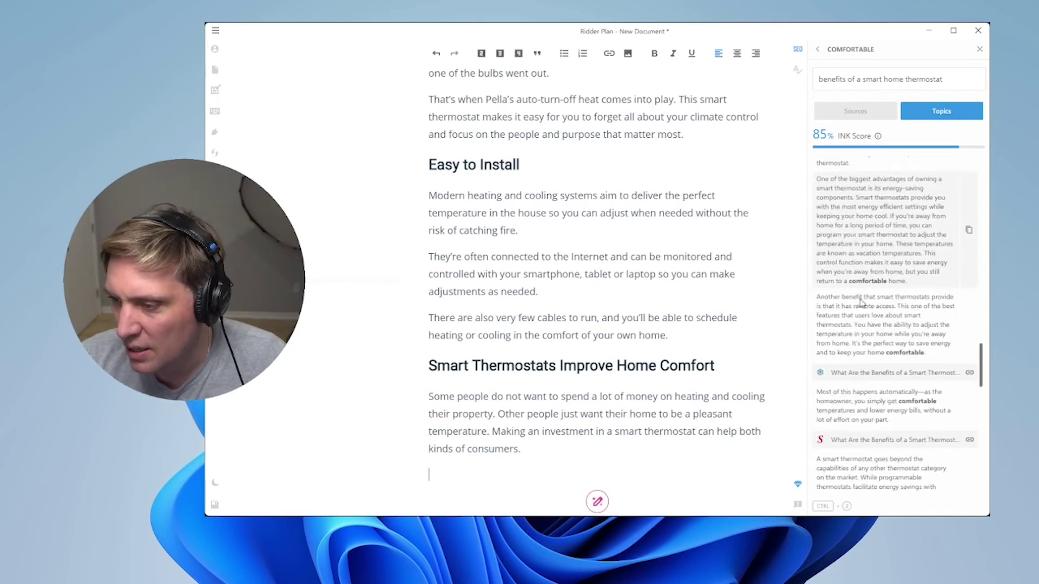
pyautogui.scroll(-3, 873, 349)
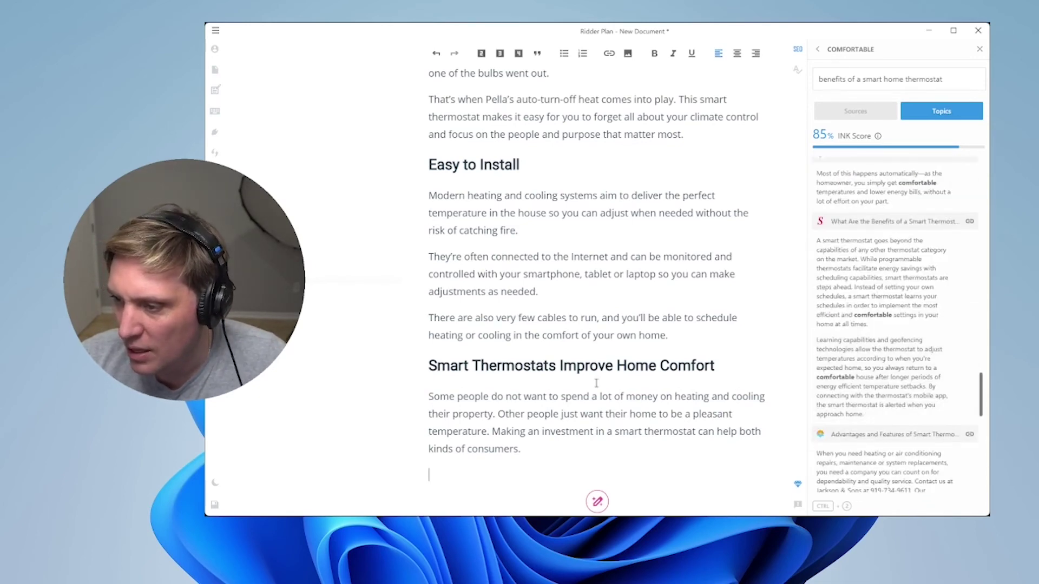
pyautogui.scroll(6, 909, 227)
pyautogui.scroll(3, 893, 219)
pyautogui.scroll(3, 884, 203)
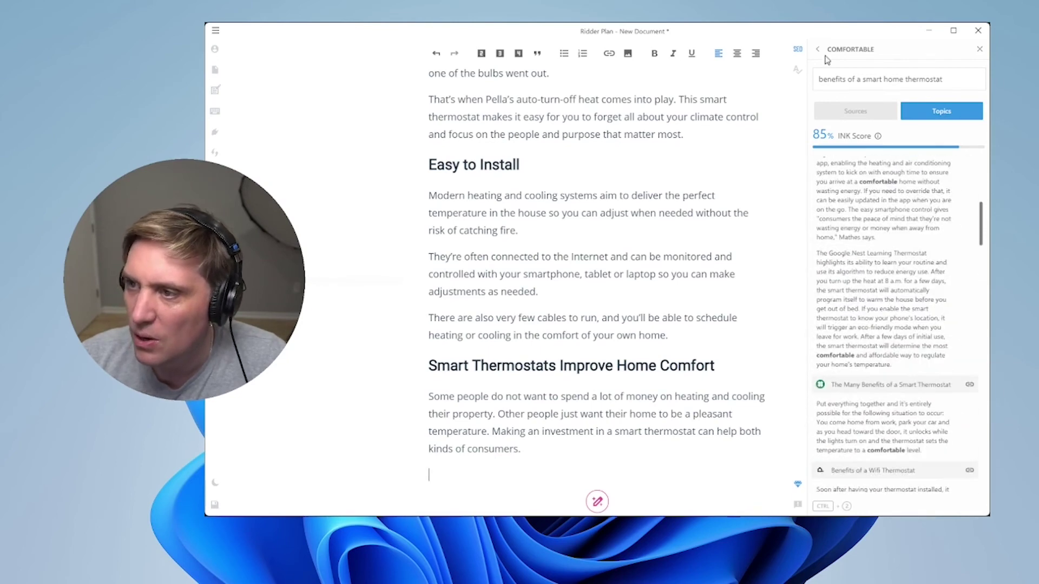
# Step: Bring up source excerpts for the Comfortable topic from the relevant topics list
pyautogui.click(818, 49)
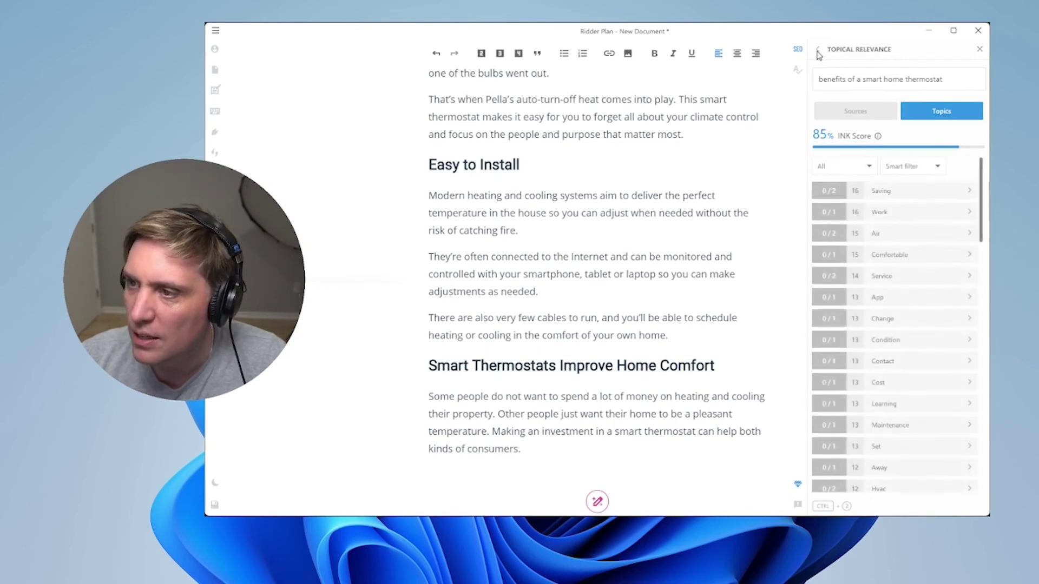
pyautogui.click(890, 256)
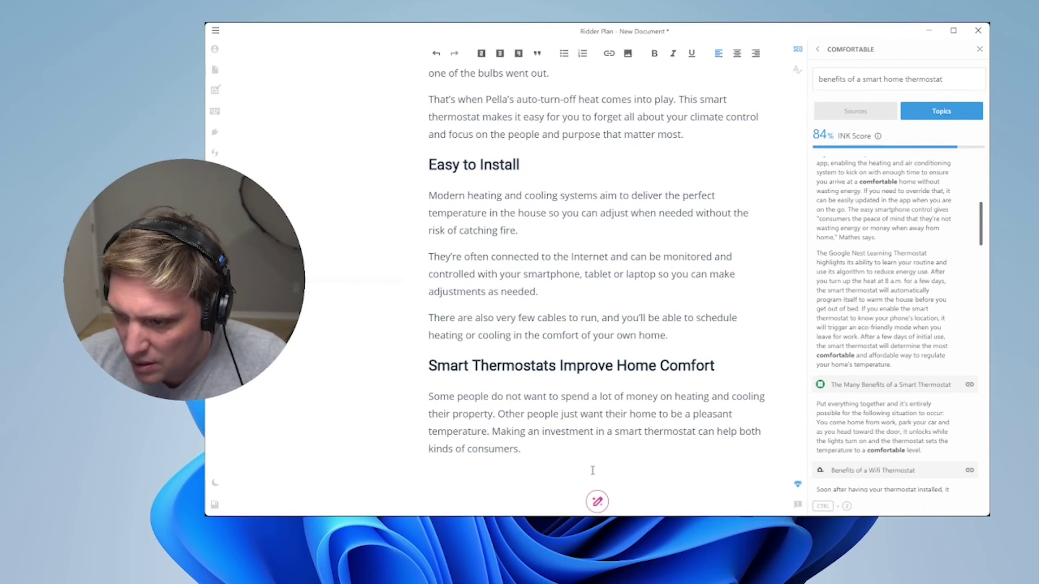
pyautogui.write('and be')
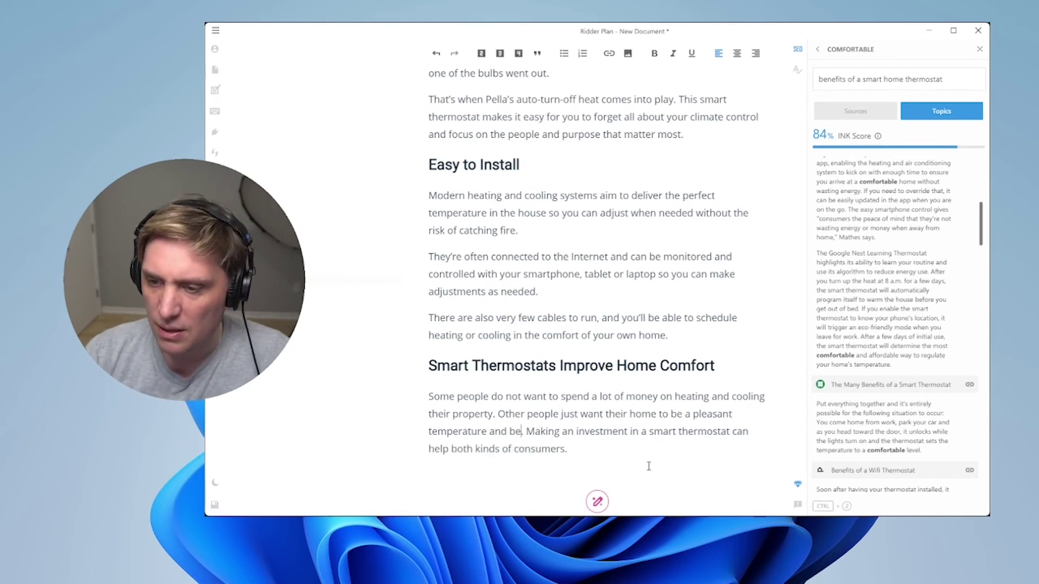
pyautogui.write(' comf')
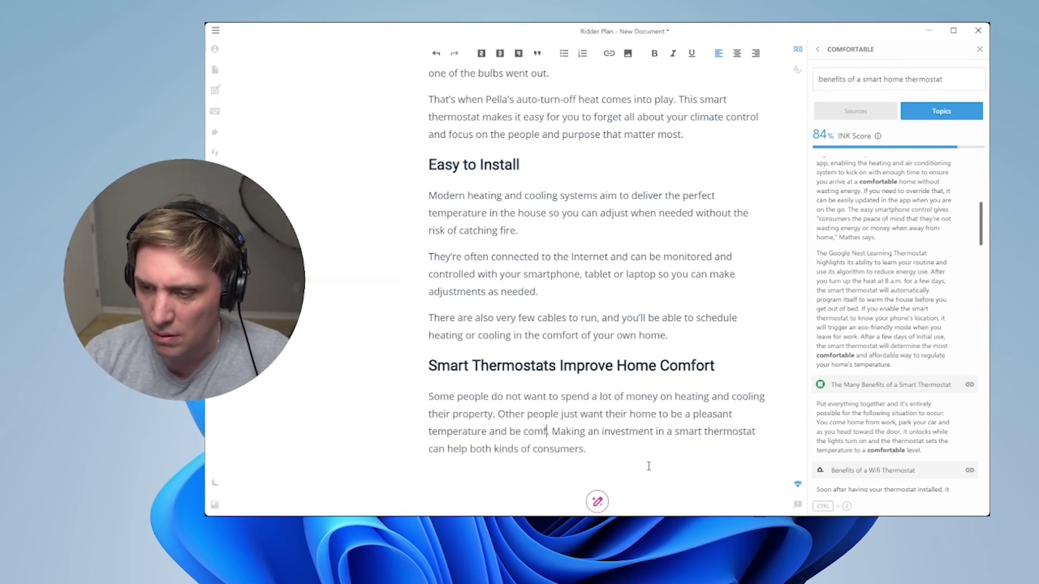
pyautogui.write('ortable')
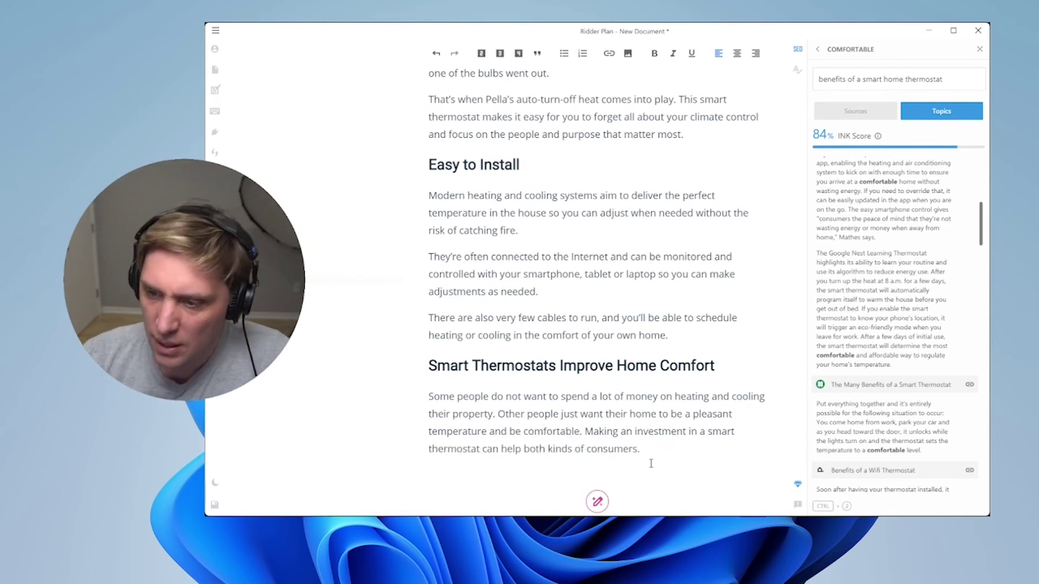
pyautogui.scroll(5, 873, 337)
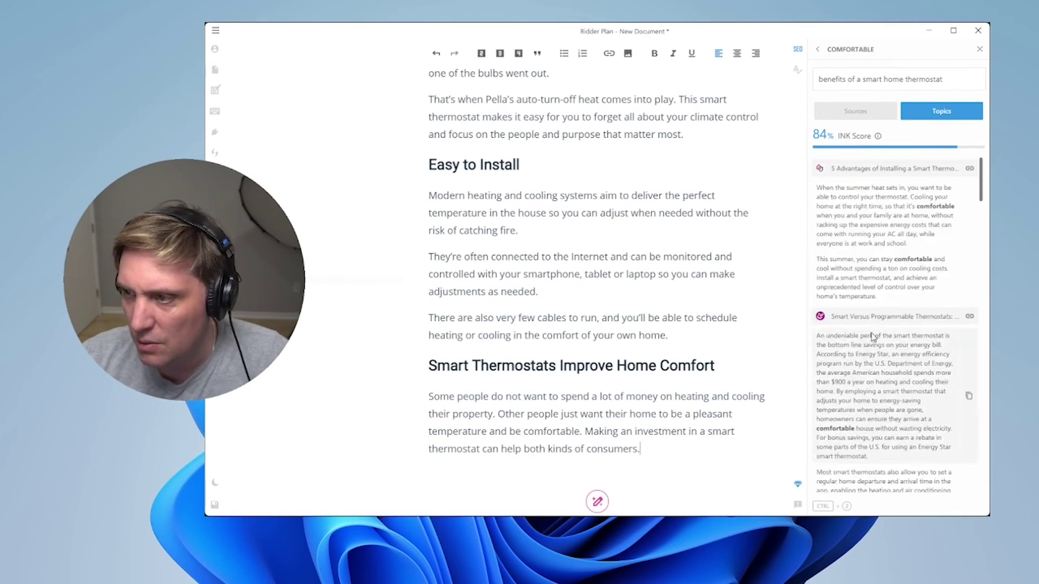
# Step: Filter the relevant topics to In Progress, then to Covered
pyautogui.click(935, 119)
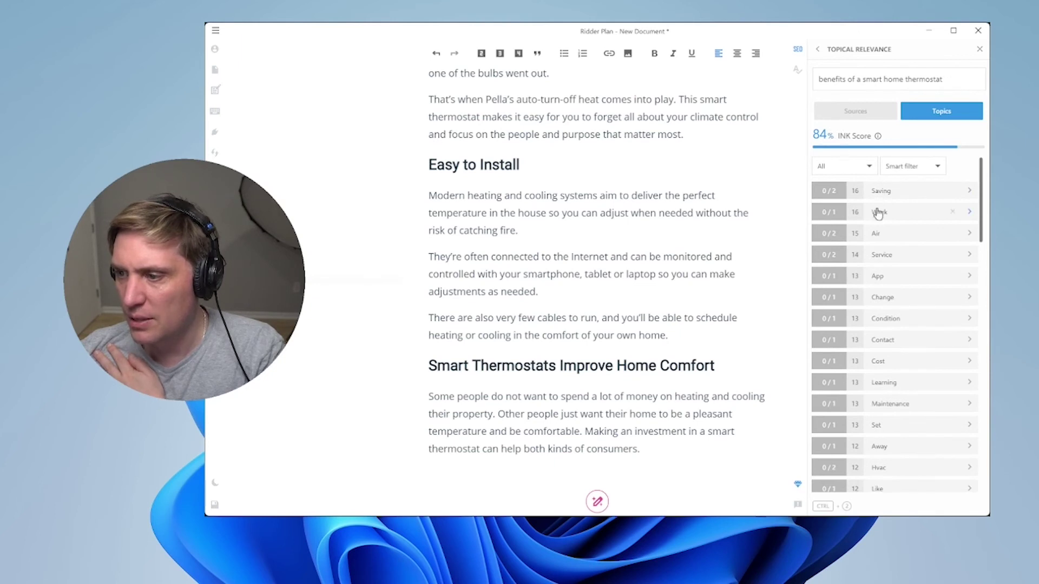
pyautogui.moveTo(893, 340)
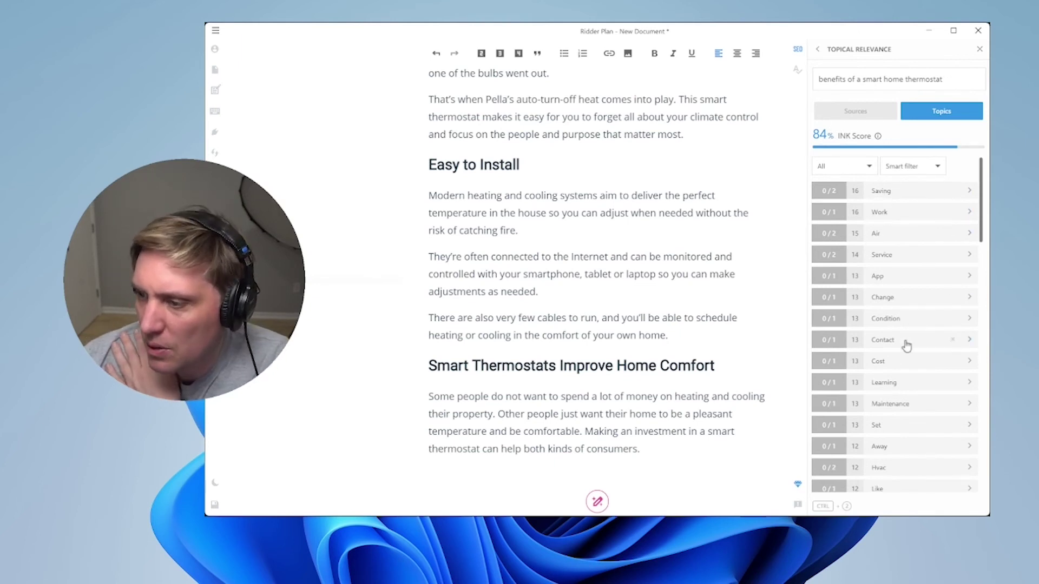
pyautogui.click(910, 166)
pyautogui.click(922, 172)
pyautogui.click(905, 235)
pyautogui.click(914, 169)
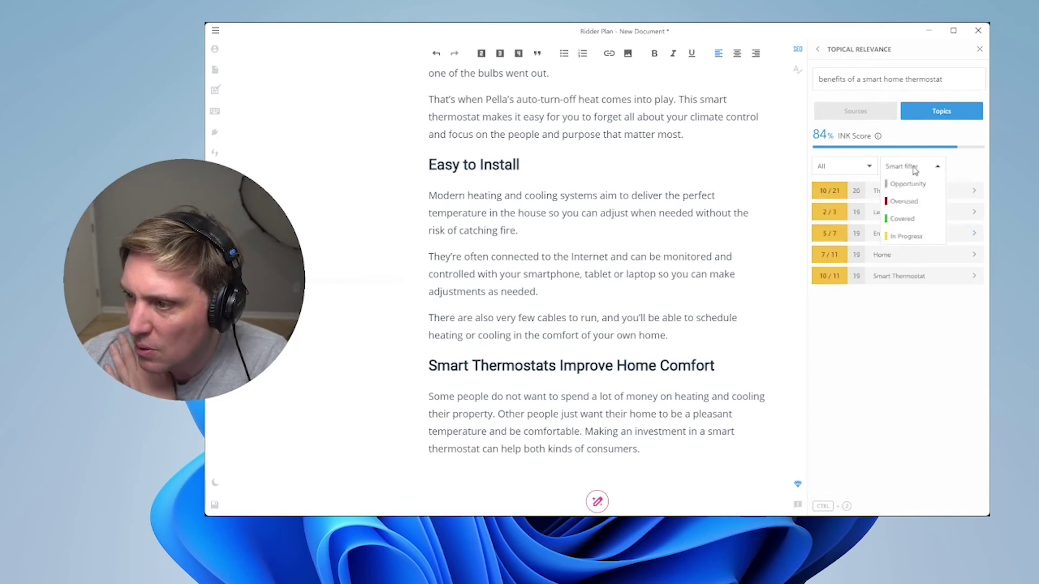
pyautogui.click(902, 220)
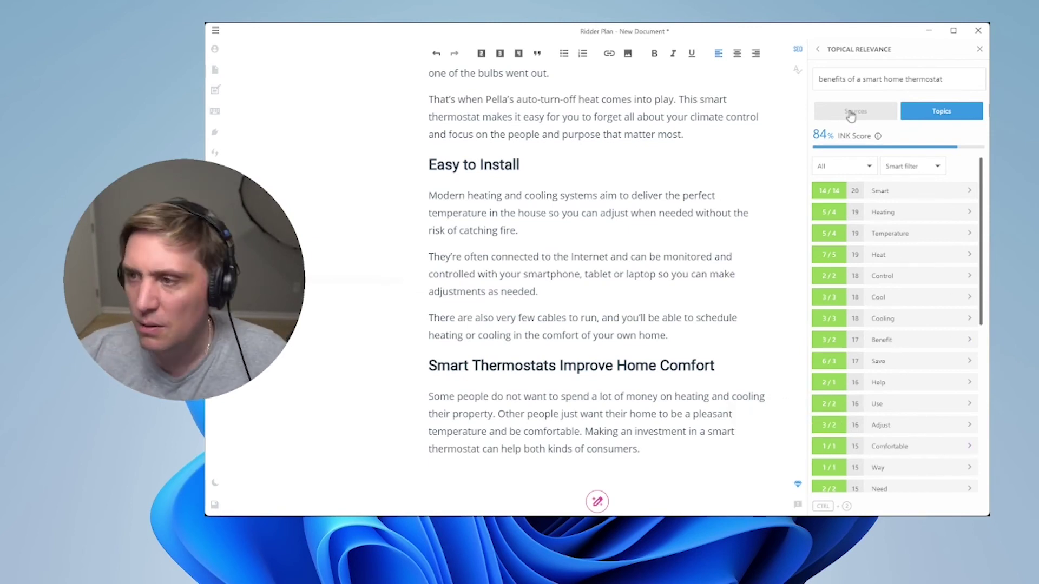
# Step: View the source articles and return to the SEO score overview at 84%
pyautogui.click(839, 106)
pyautogui.click(819, 51)
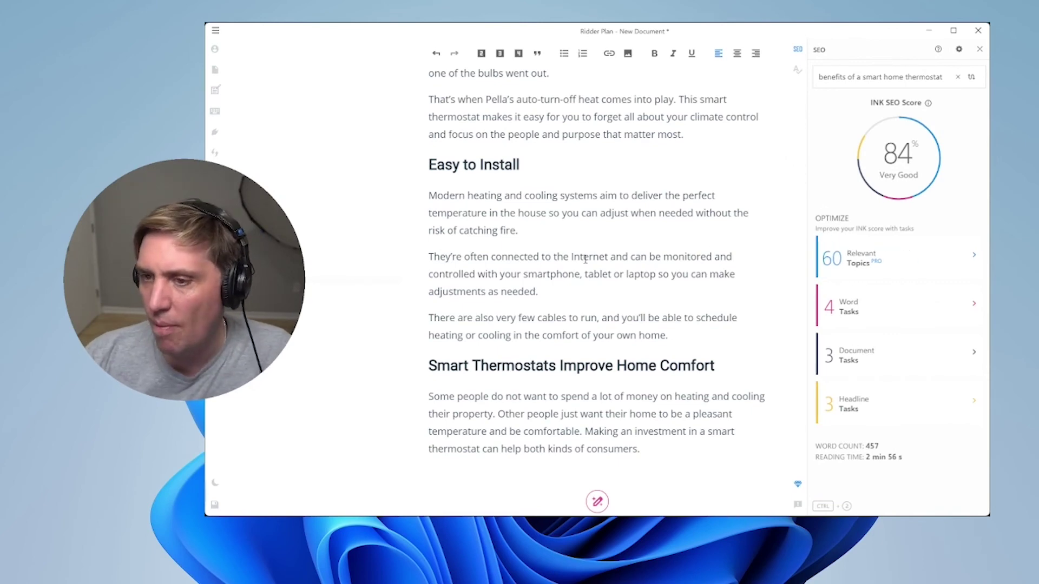
pyautogui.scroll(1, 563, 351)
pyautogui.scroll(5, 563, 352)
pyautogui.scroll(5, 563, 352)
pyautogui.scroll(3, 566, 347)
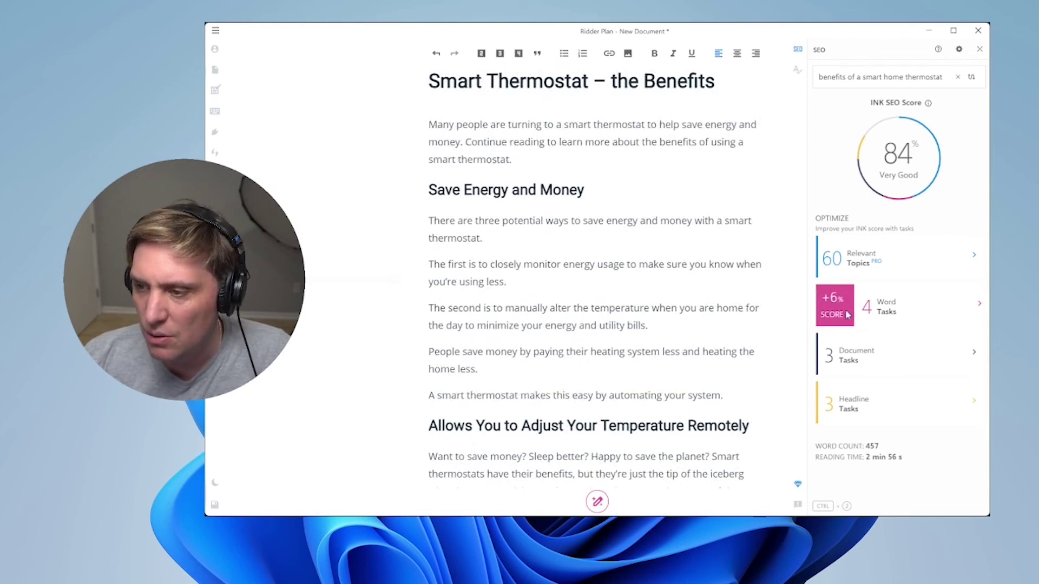
pyautogui.click(868, 413)
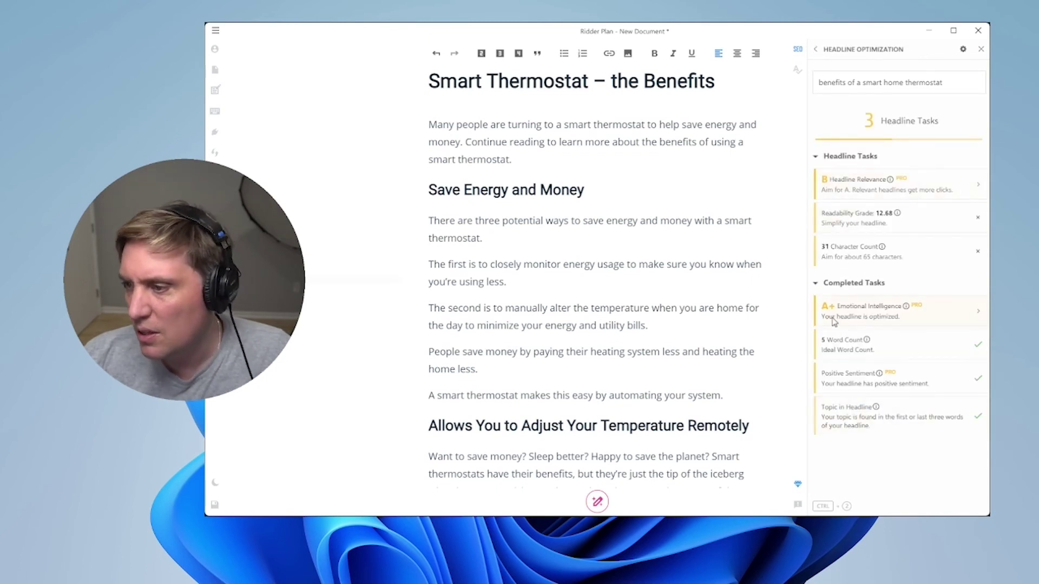
pyautogui.click(845, 317)
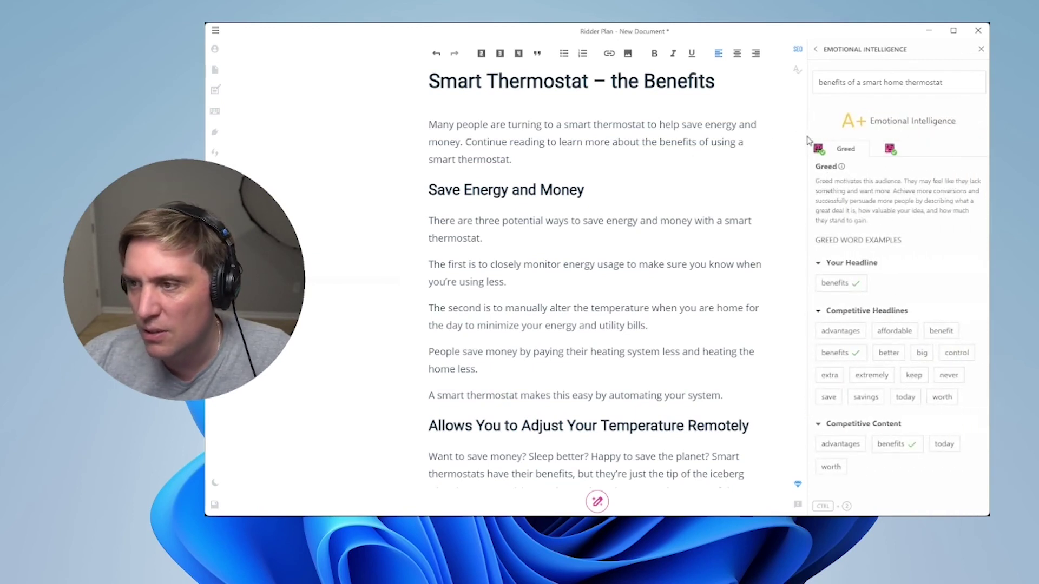
pyautogui.click(819, 50)
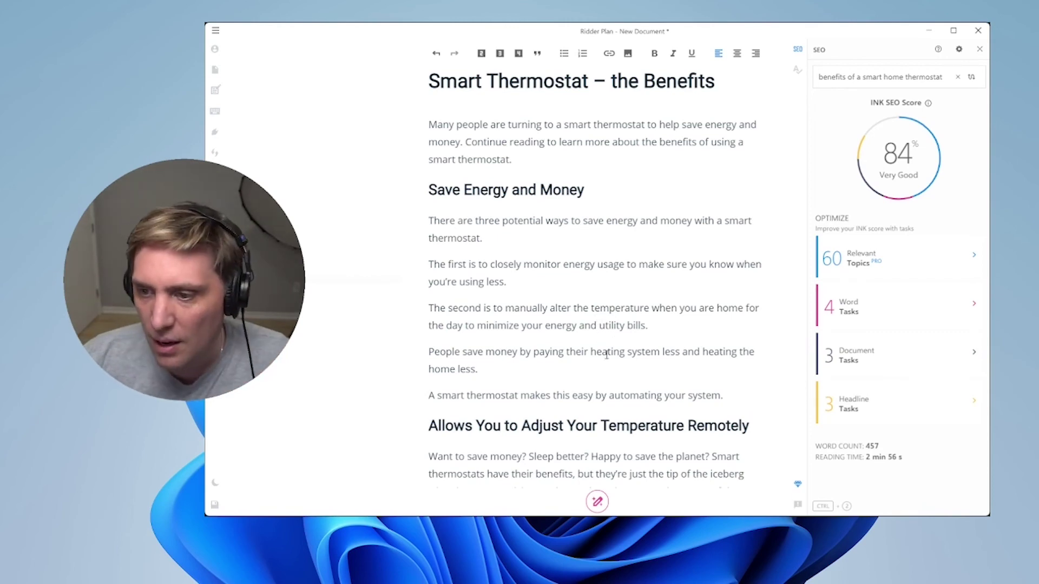
pyautogui.scroll(-2, 605, 363)
pyautogui.scroll(-2, 615, 358)
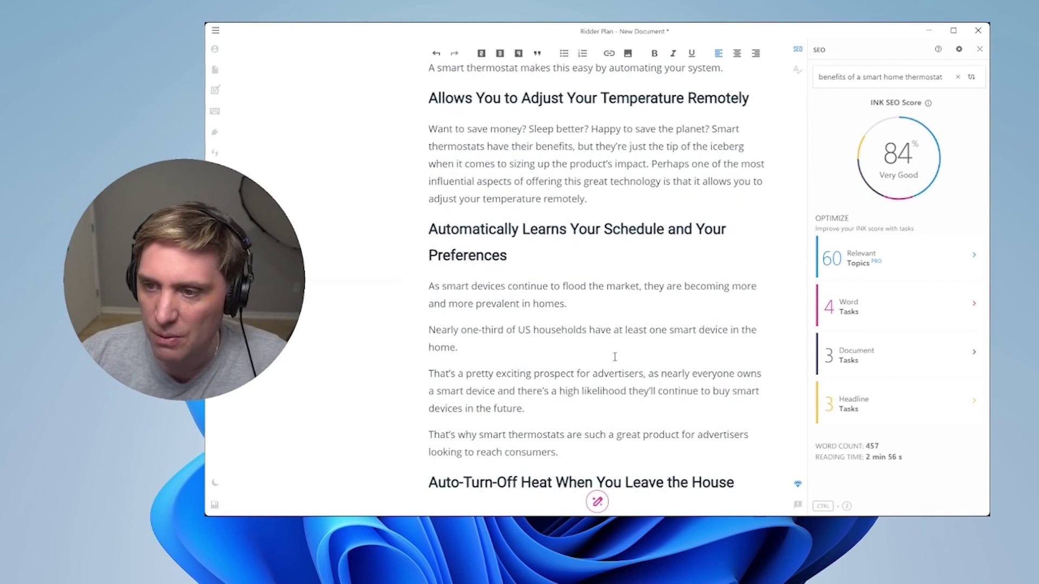
pyautogui.scroll(-1, 614, 357)
pyautogui.scroll(-2, 615, 358)
pyautogui.scroll(-3, 614, 358)
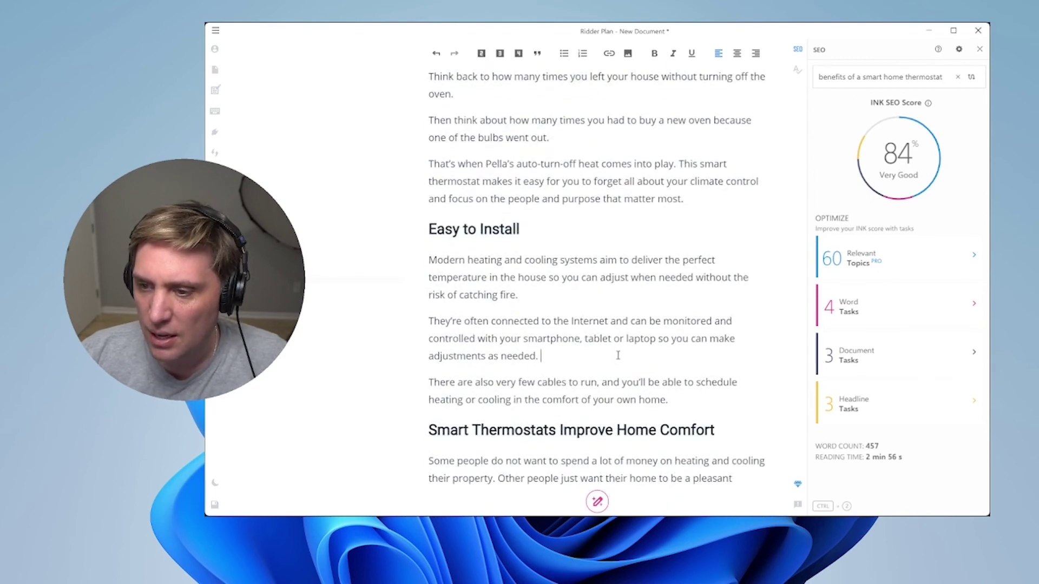
pyautogui.scroll(-1, 622, 354)
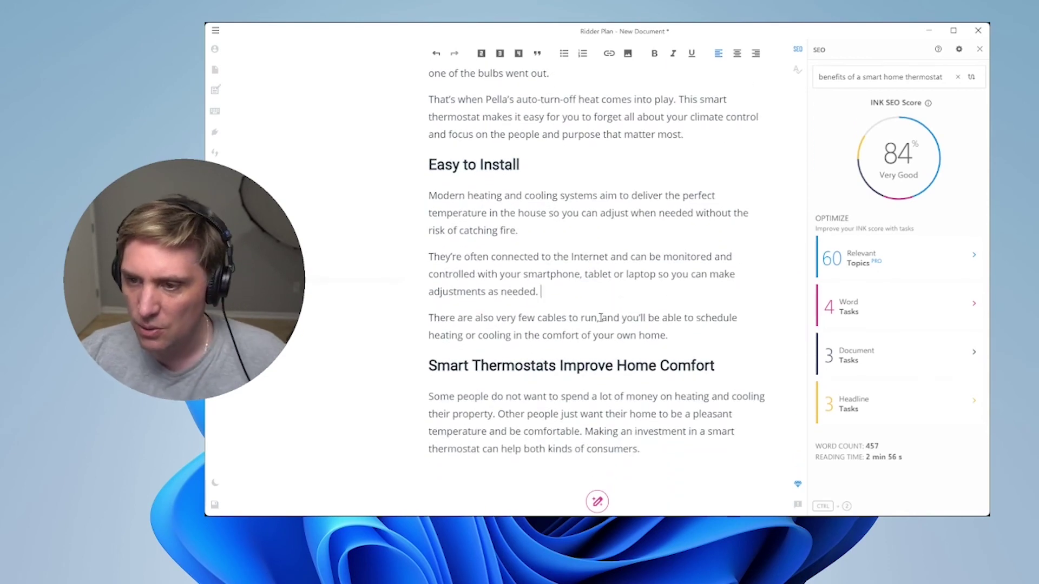
# Step: Generate an AI paragraph in Easy to Install and delete its unwanted ending
pyautogui.press('Return')
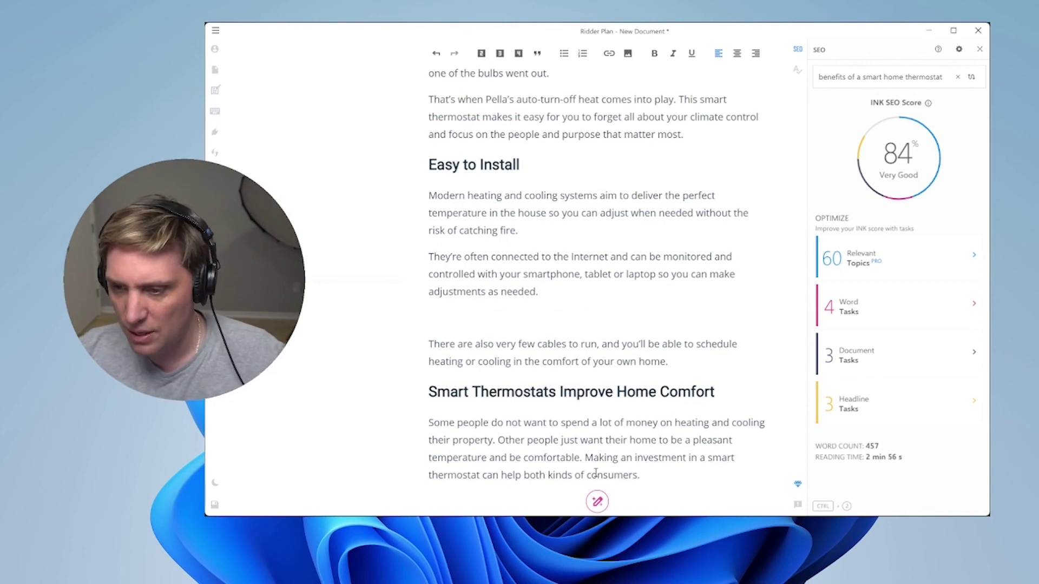
pyautogui.click(587, 502)
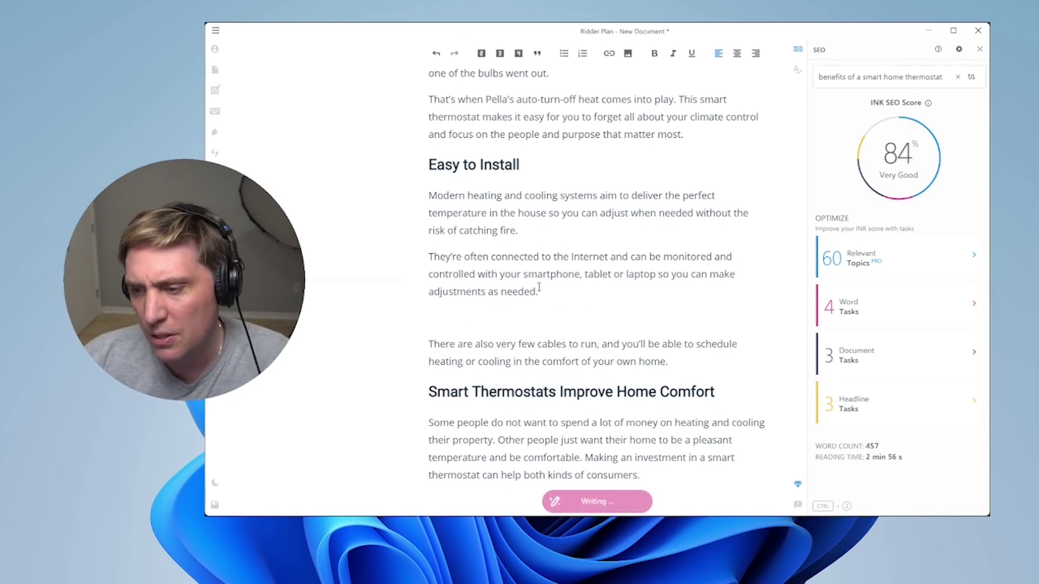
pyautogui.moveTo(598, 502)
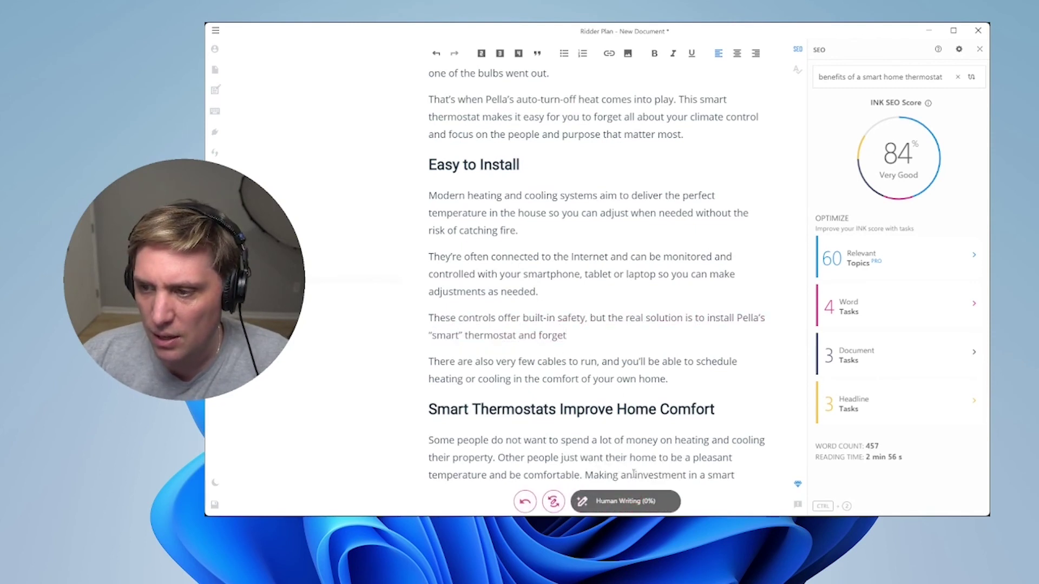
pyautogui.keyDown('shift'); pyautogui.click(595, 324); pyautogui.keyUp('shift')
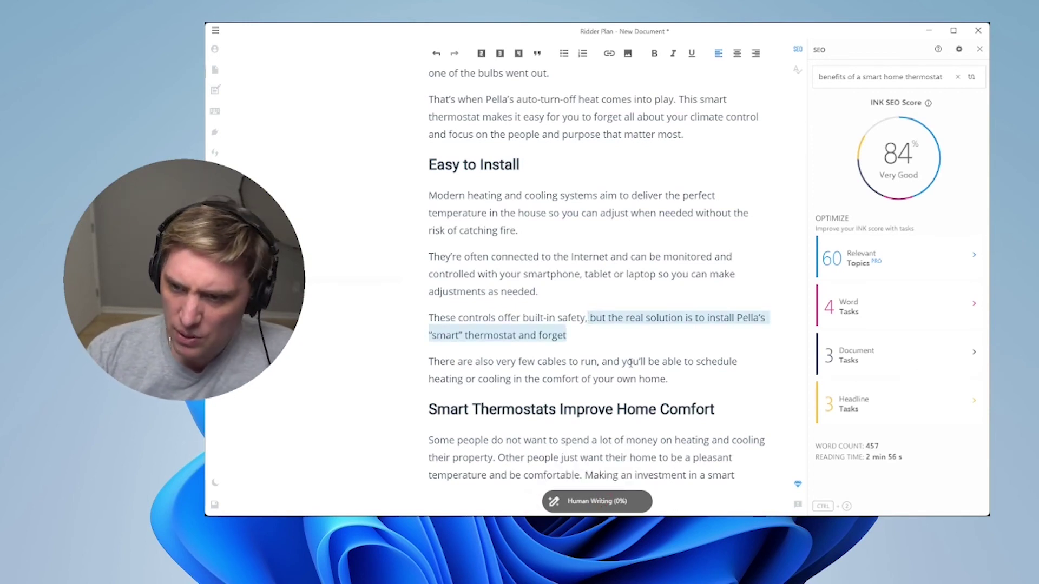
pyautogui.press('BackSpace')
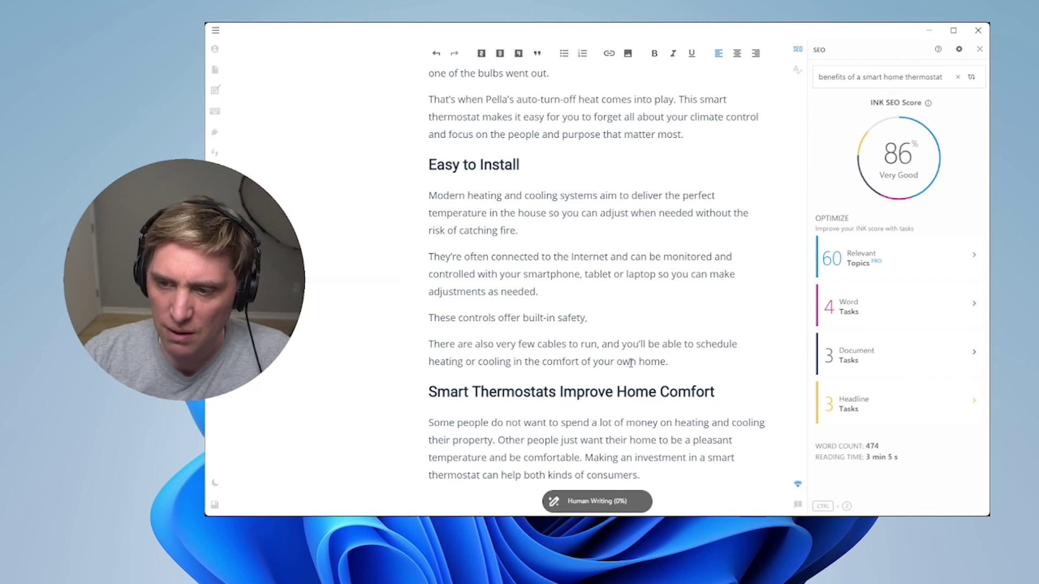
pyautogui.write('whichis a source of peace m')
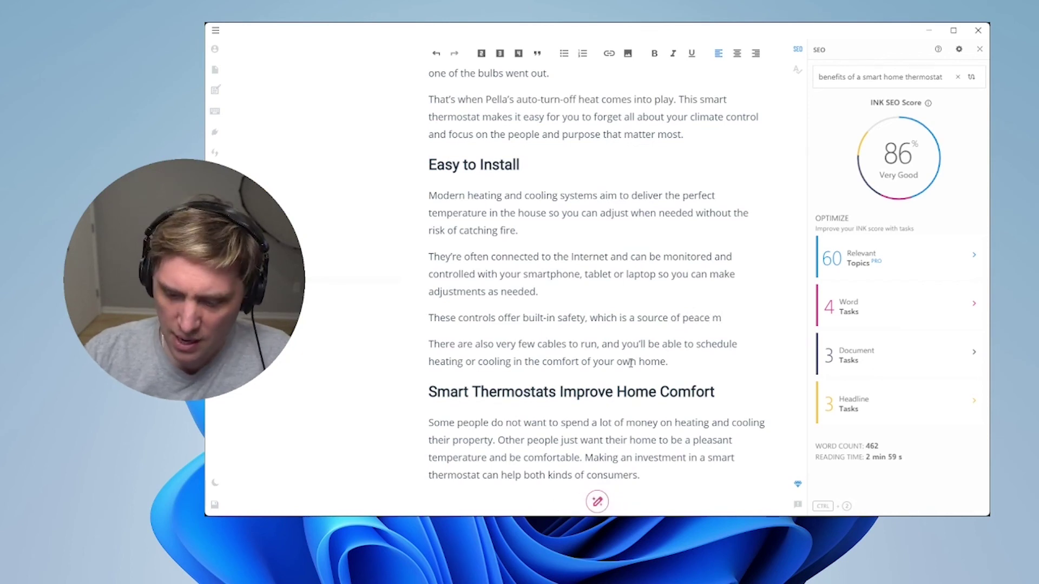
# Step: Have the AI continue the built-in safety sentence, discarding and retrying generations
pyautogui.hotkey('ctrl', 'space')
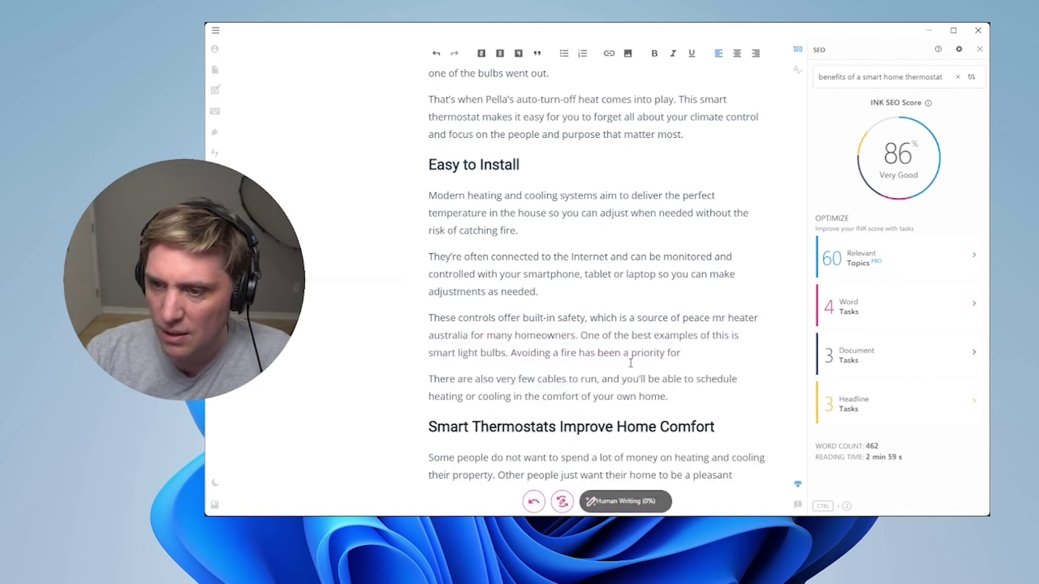
pyautogui.click(552, 499)
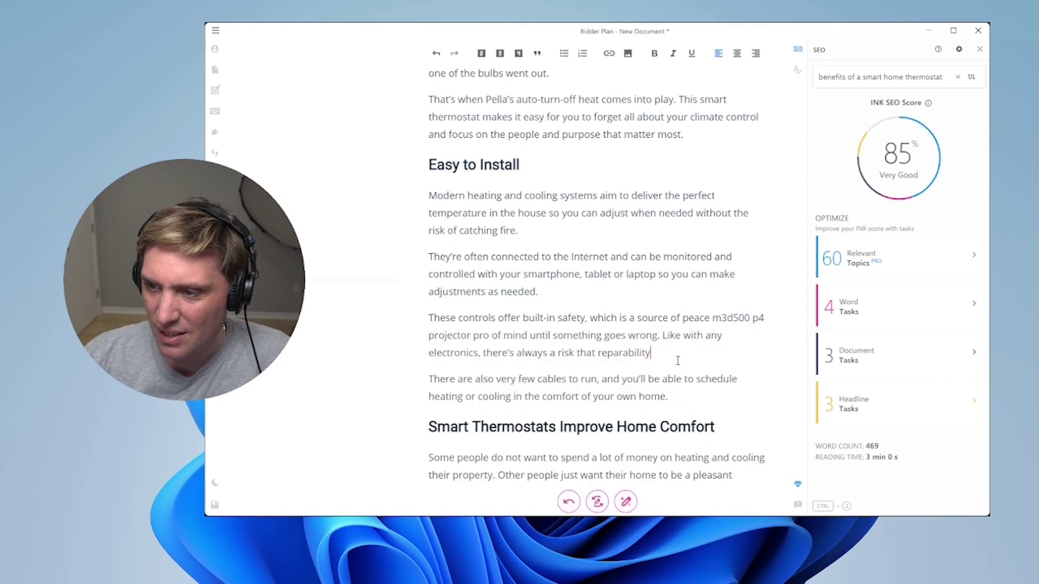
pyautogui.click(597, 502)
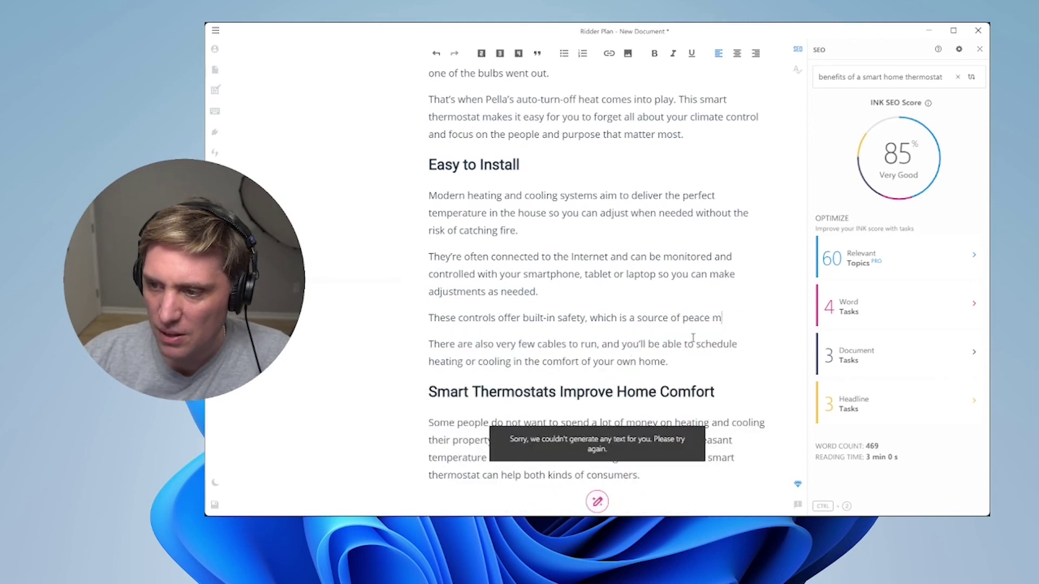
pyautogui.write('ind.')
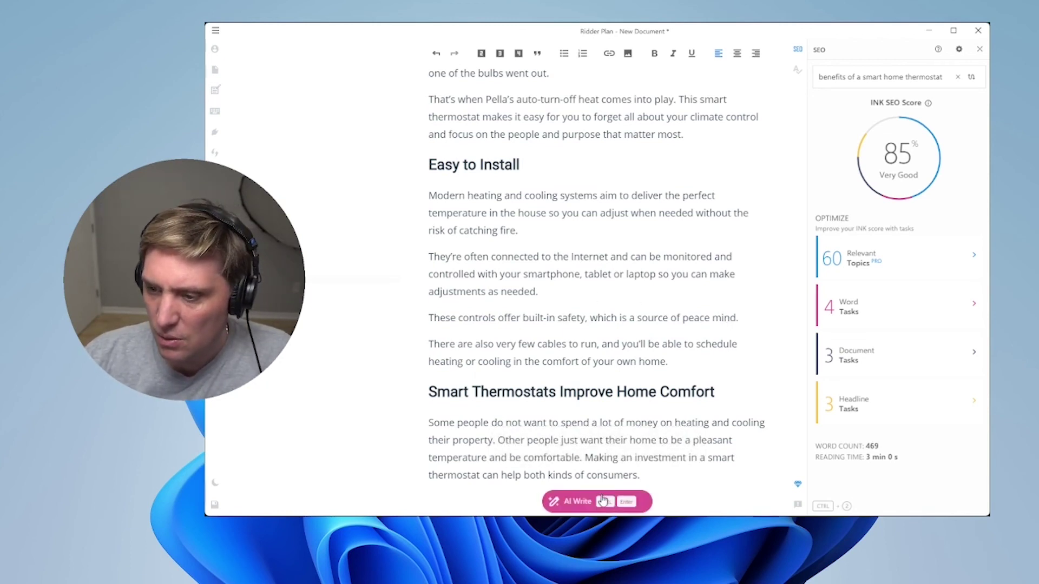
pyautogui.scroll(2, 620, 336)
pyautogui.scroll(5, 557, 360)
pyautogui.scroll(5, 520, 324)
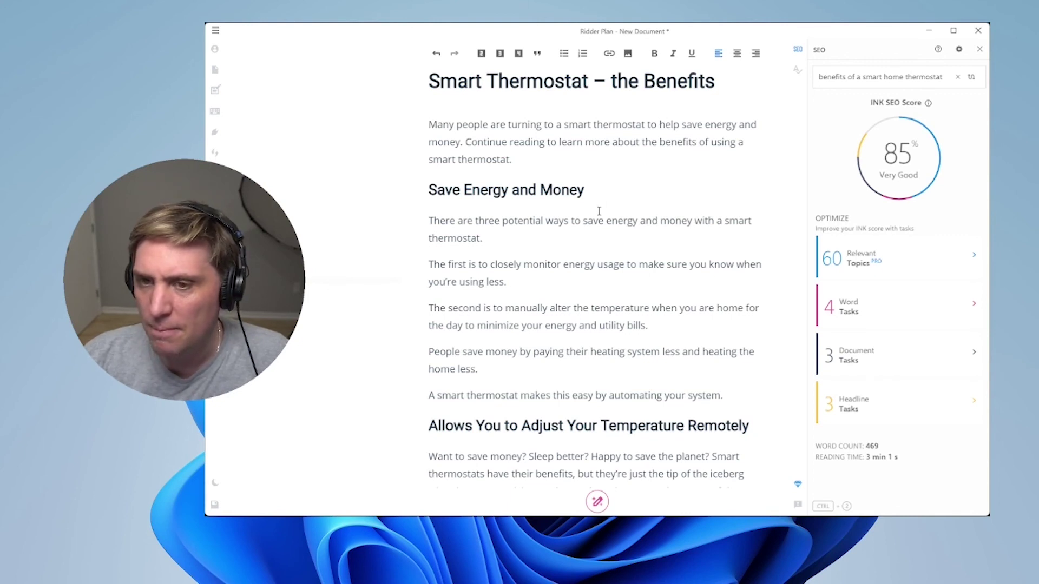
pyautogui.click(215, 68)
pyautogui.click(295, 153)
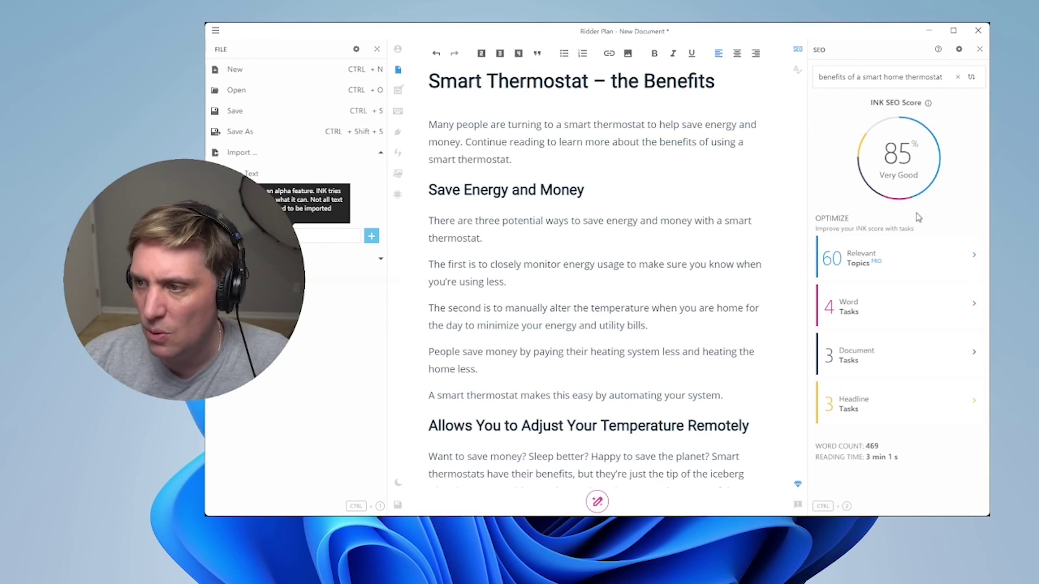
pyautogui.click(398, 71)
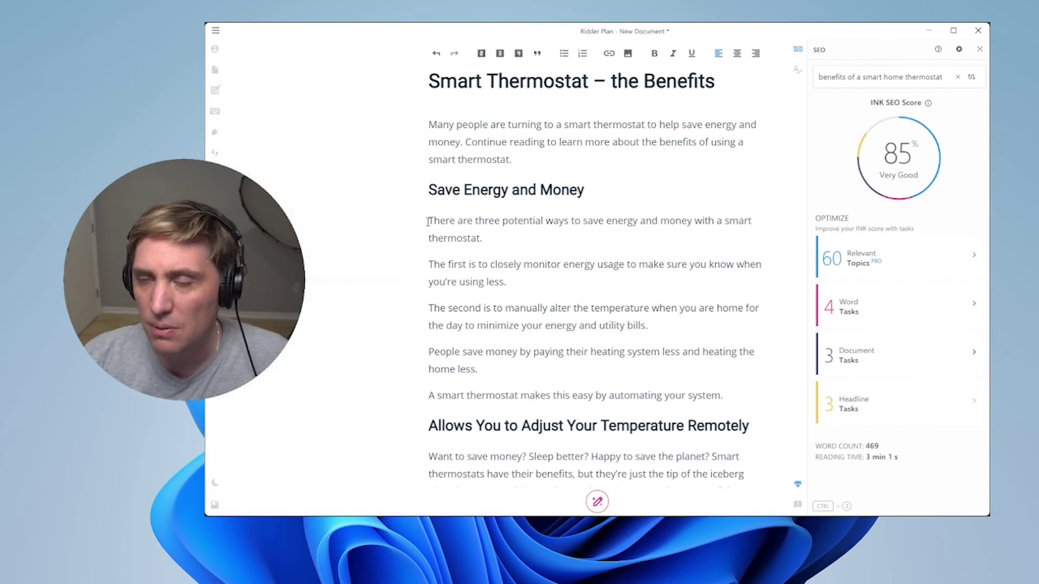